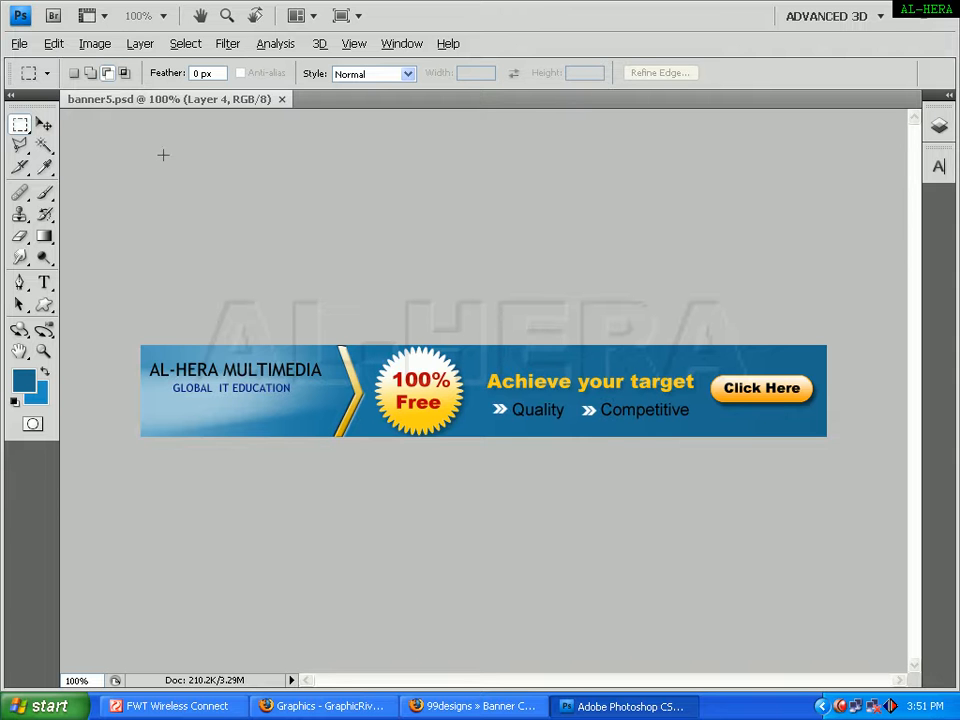
- Check the pixel dimensions of the banner5.psd reference image without changing them
click(95, 43)
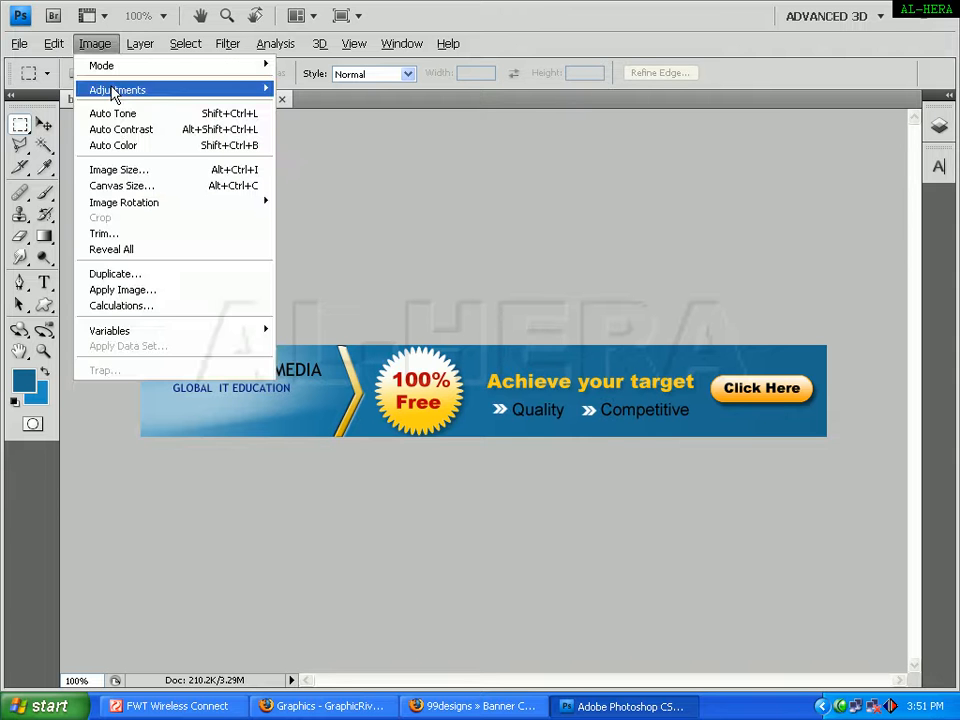
click(135, 172)
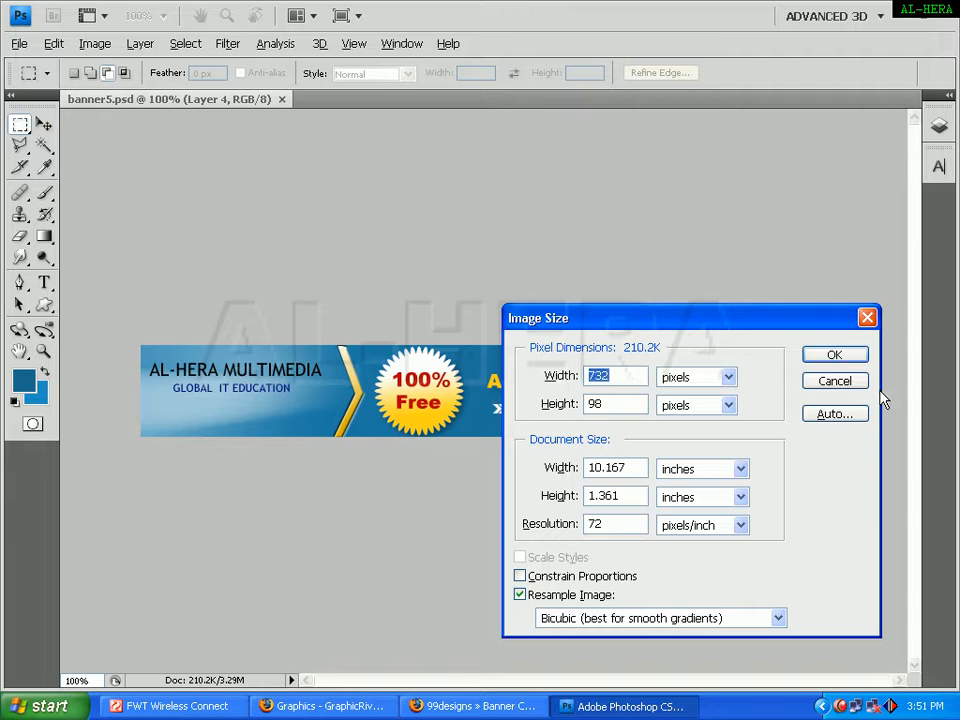
click(820, 383)
- Create a new document 758 pixels wide and 98 pixels high with a white background
click(19, 43)
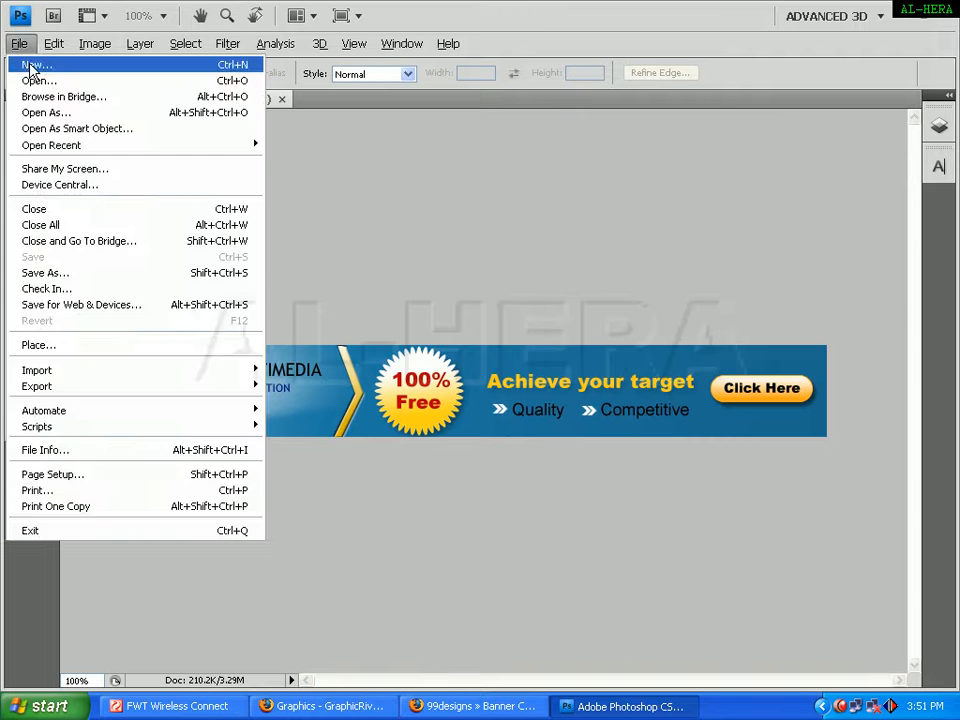
click(33, 67)
double_click(548, 399)
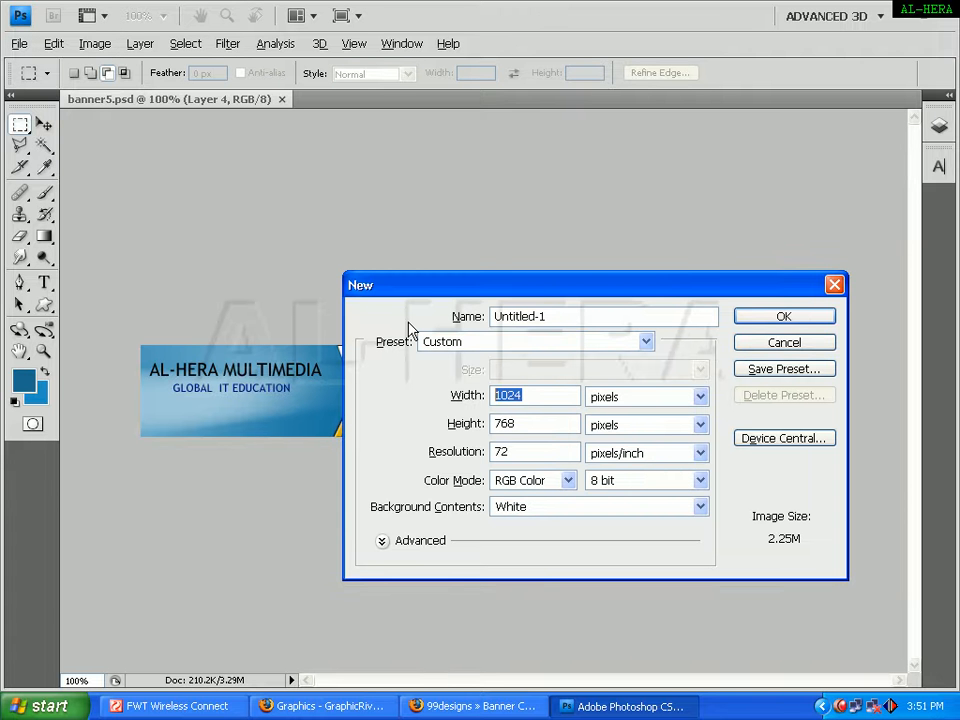
text(758)
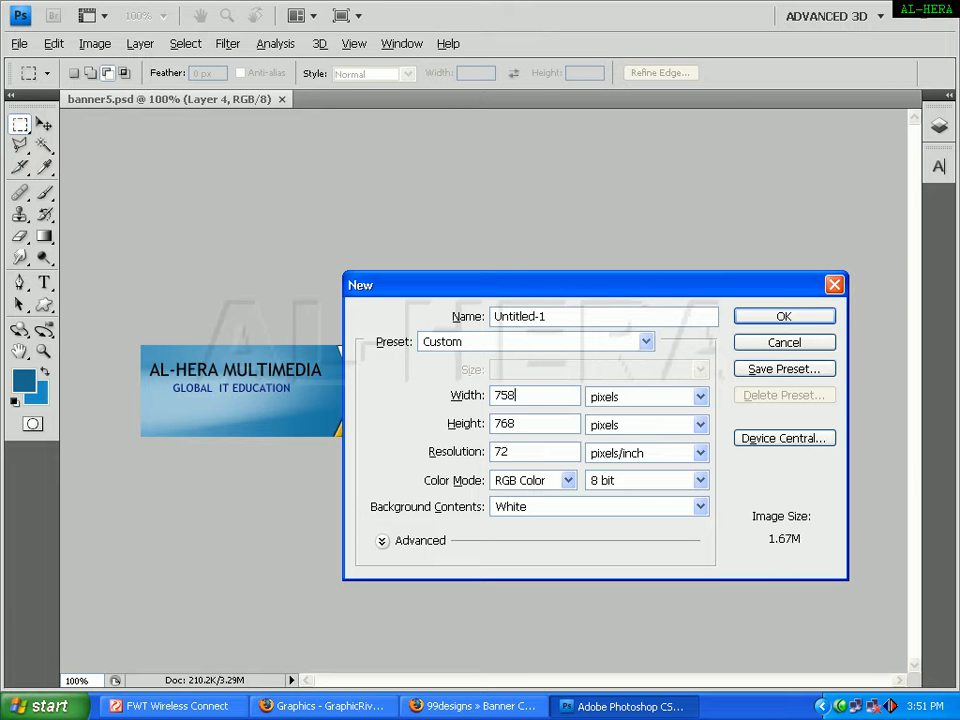
key(Tab)
text(98)
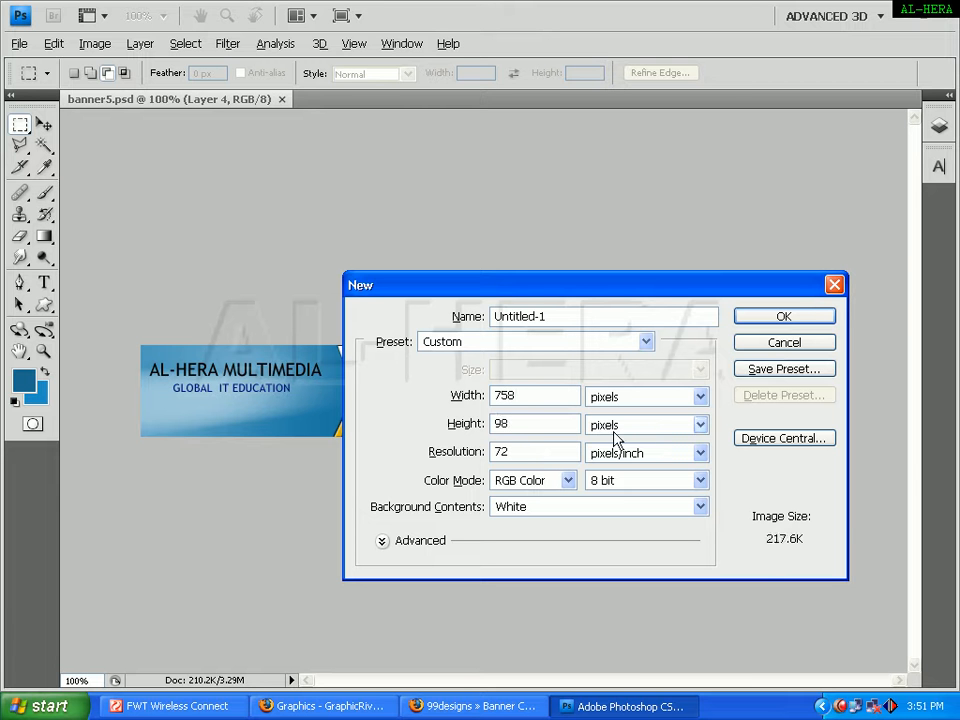
click(784, 317)
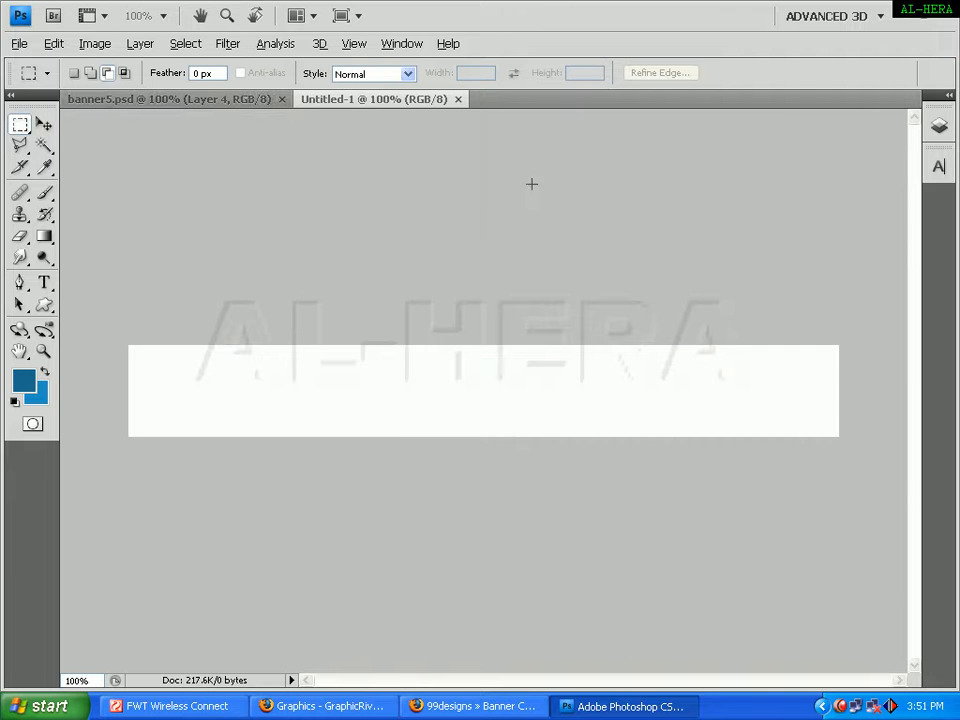
- Use #1c688d as the foreground colour and #208ec3 as the background colour for the new document
click(251, 101)
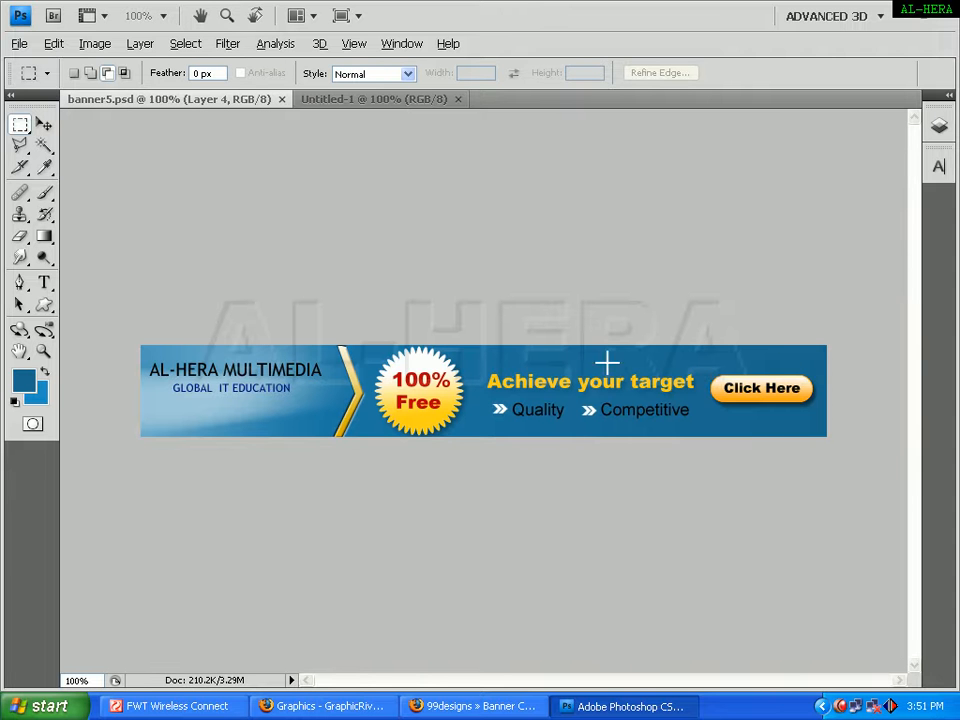
click(405, 100)
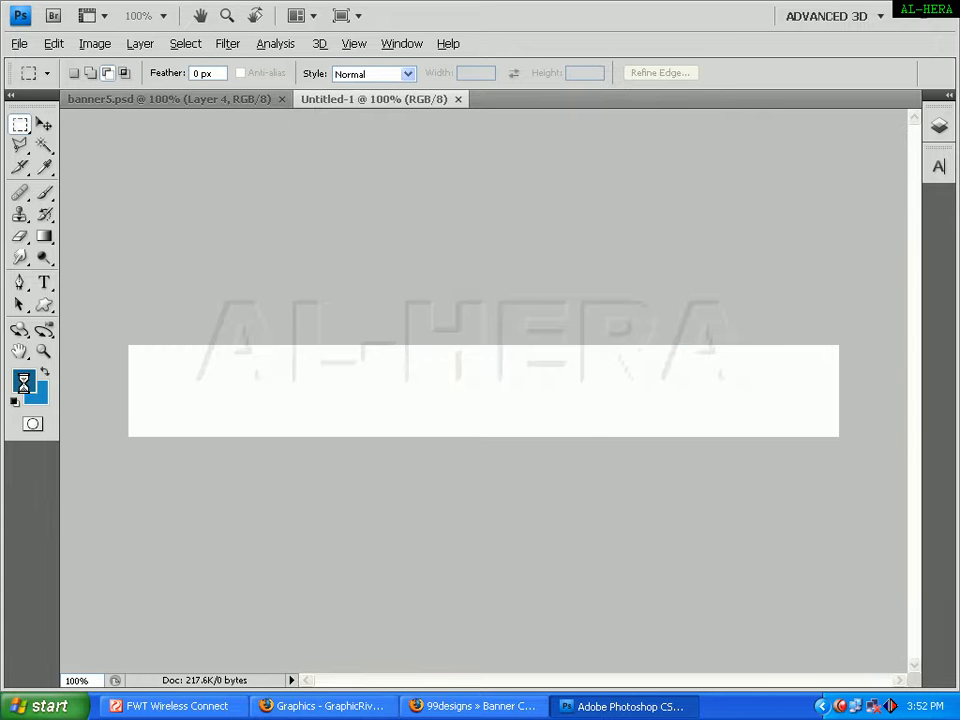
click(24, 383)
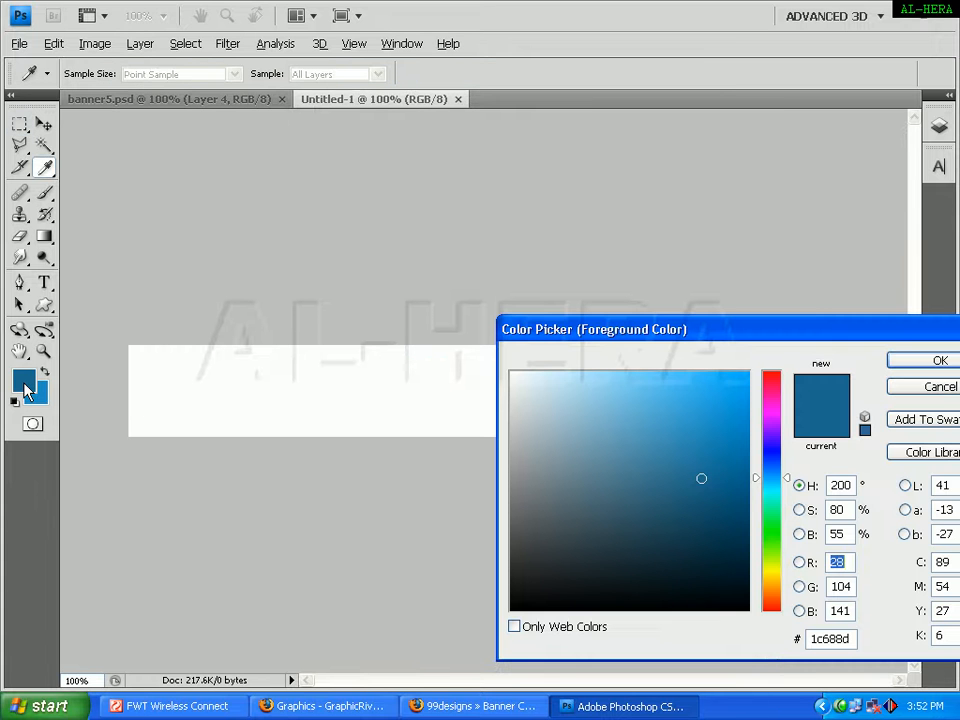
click(828, 640)
drag(918, 340, 748, 317)
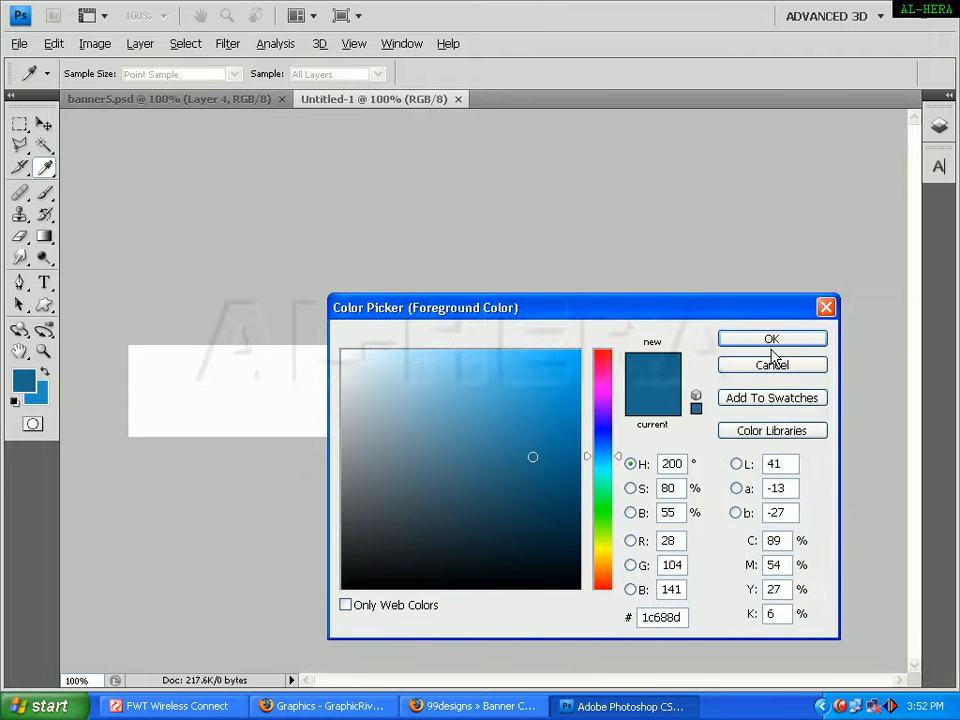
click(768, 343)
click(40, 397)
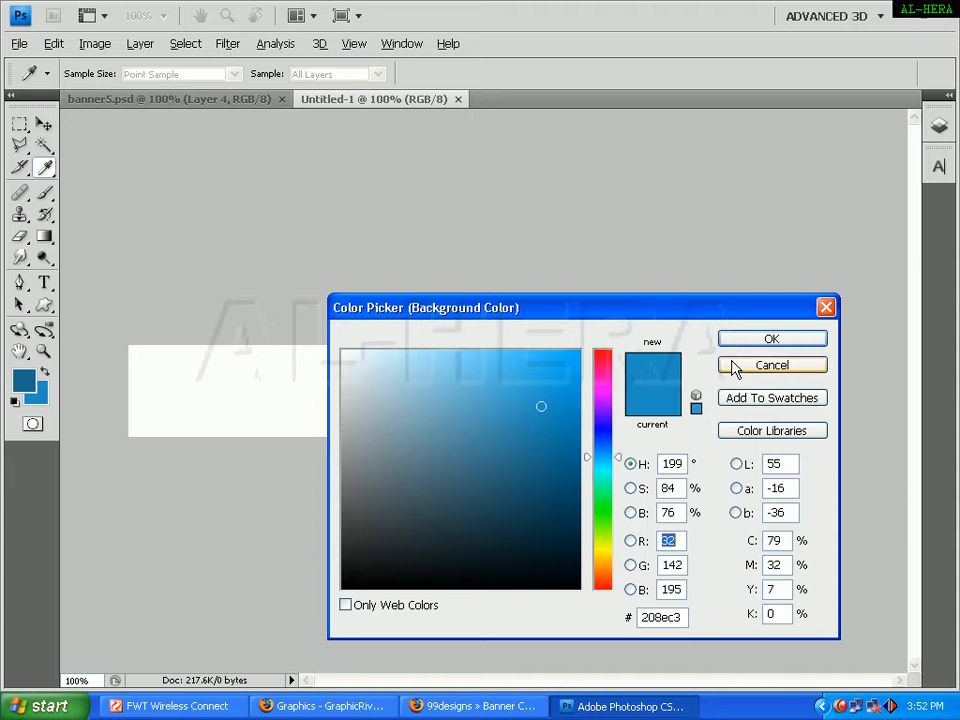
click(683, 617)
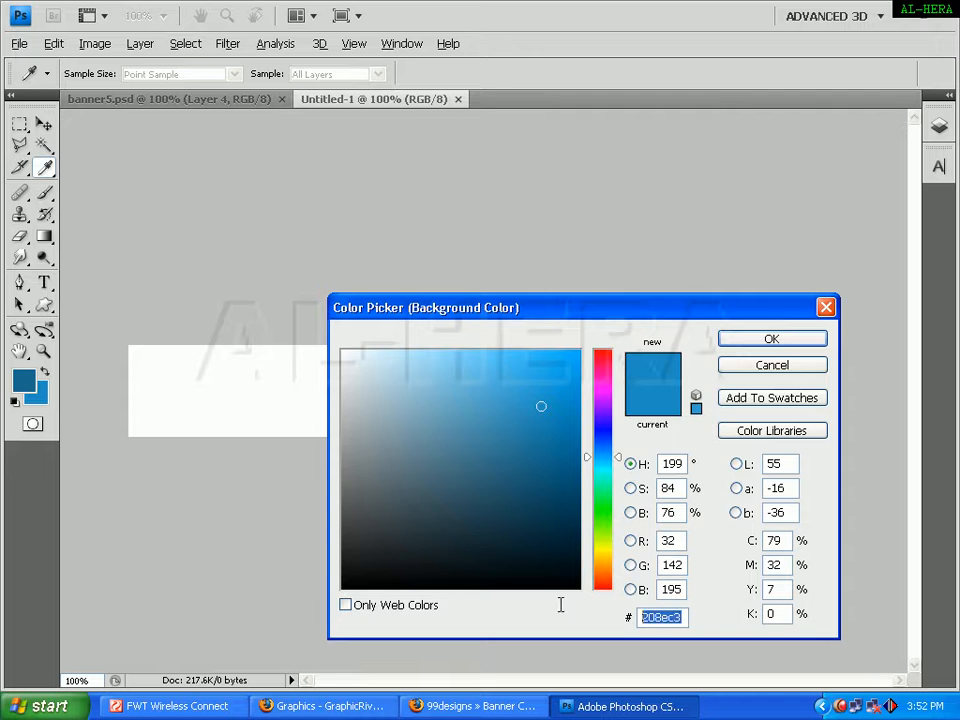
click(780, 342)
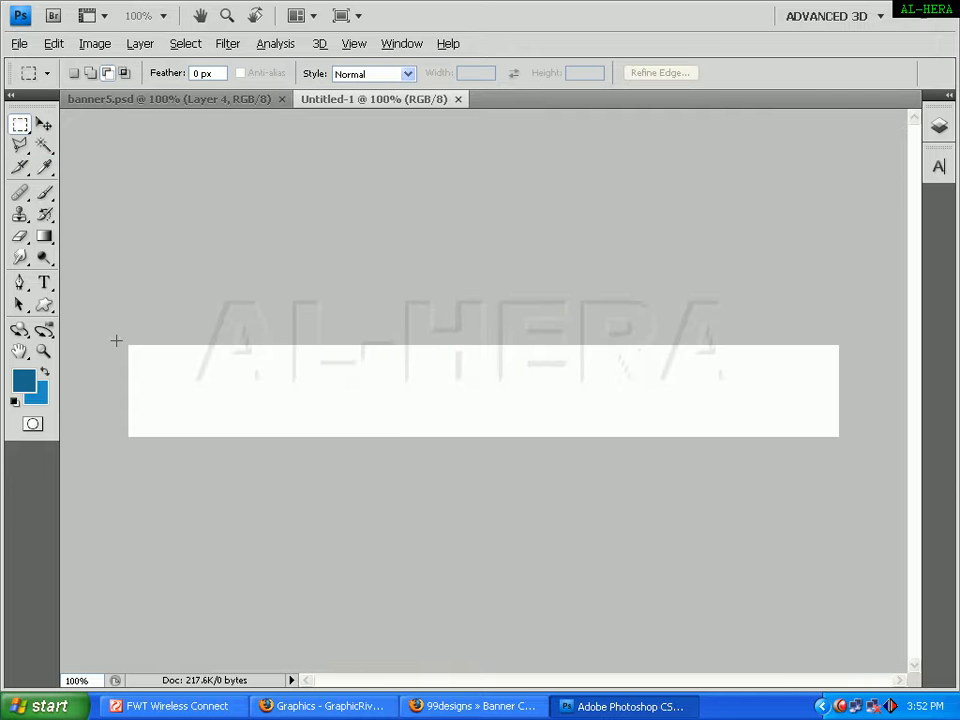
- Fill the new banner with a linear gradient from dark blue at its right edge to lighter blue at its left edge, following banner5.psd
click(202, 100)
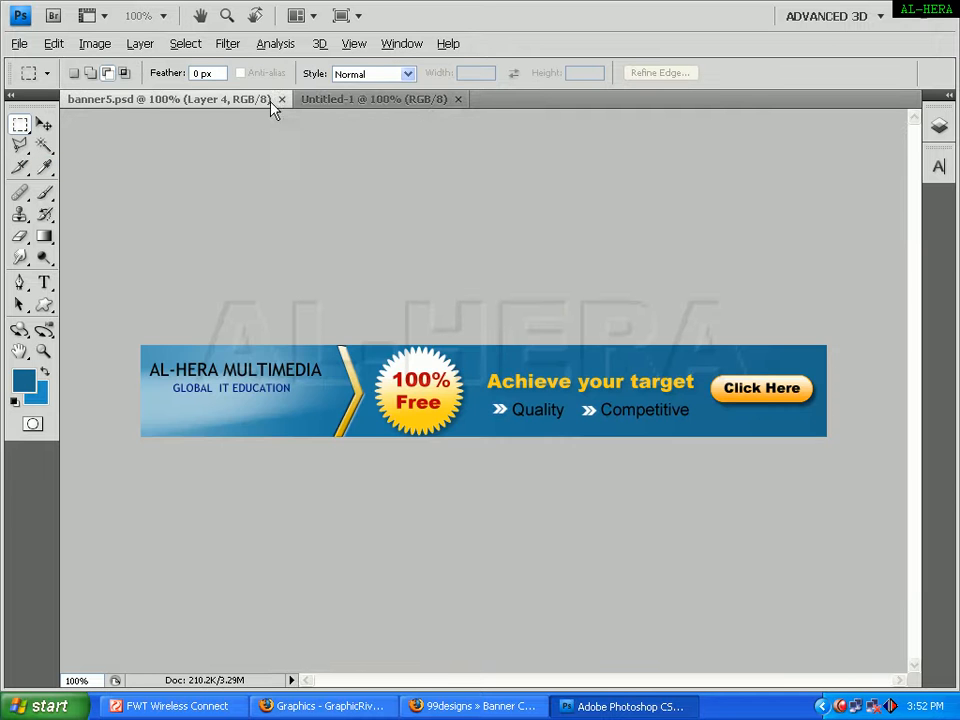
click(424, 100)
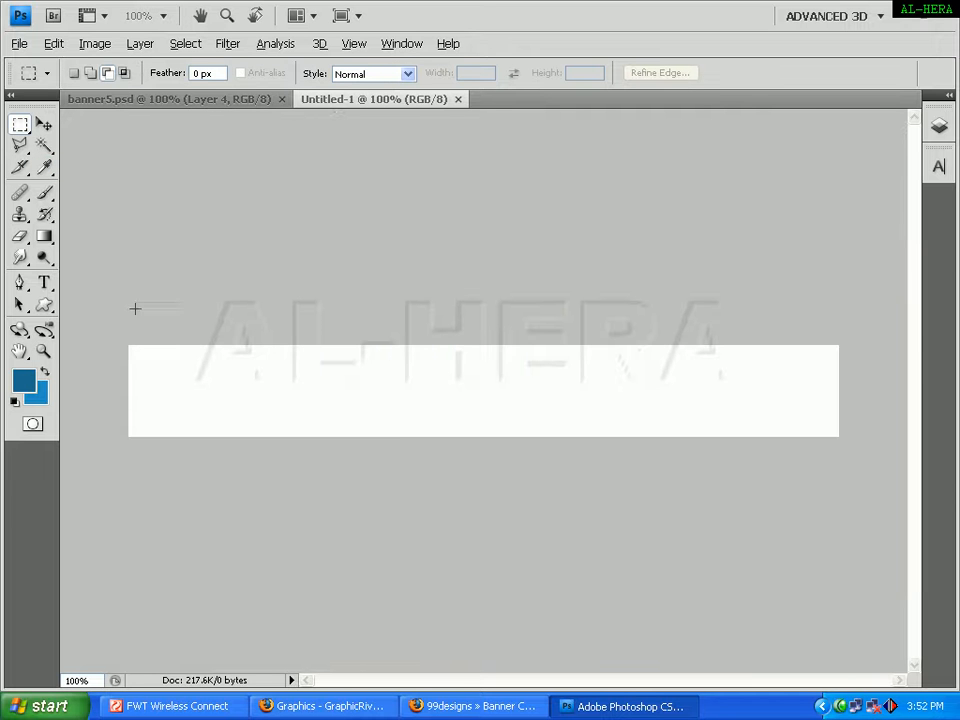
click(44, 236)
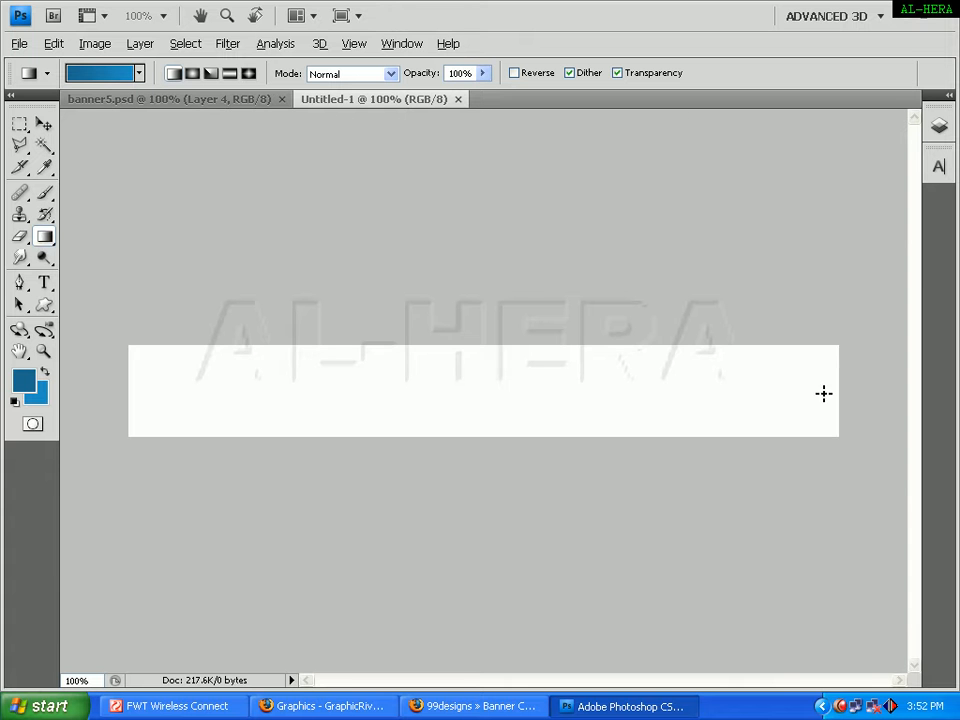
drag(833, 392, 182, 386)
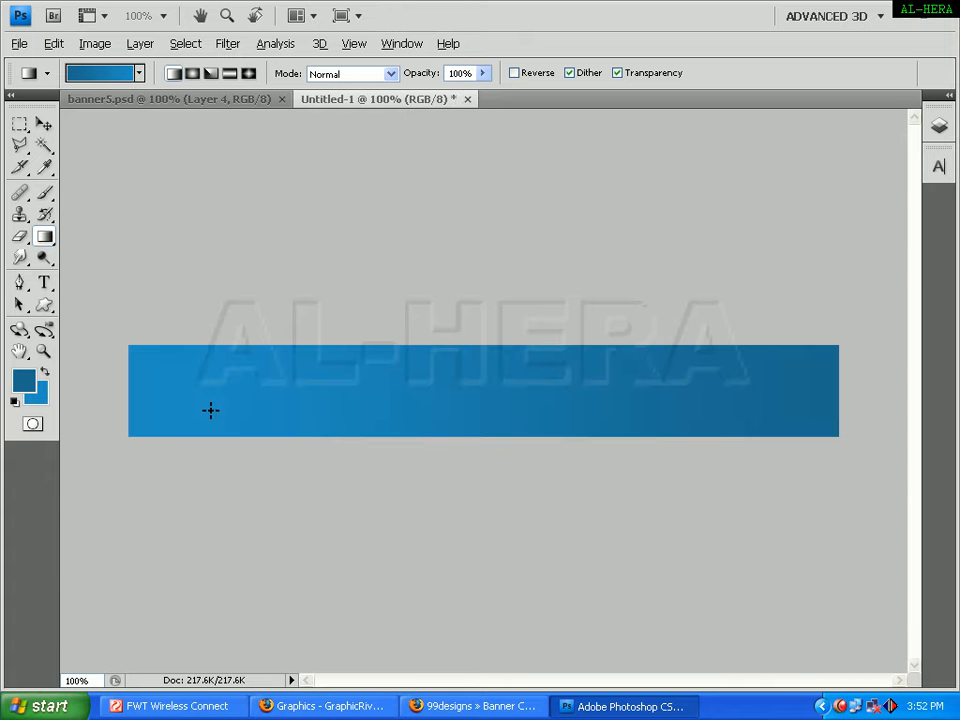
click(225, 99)
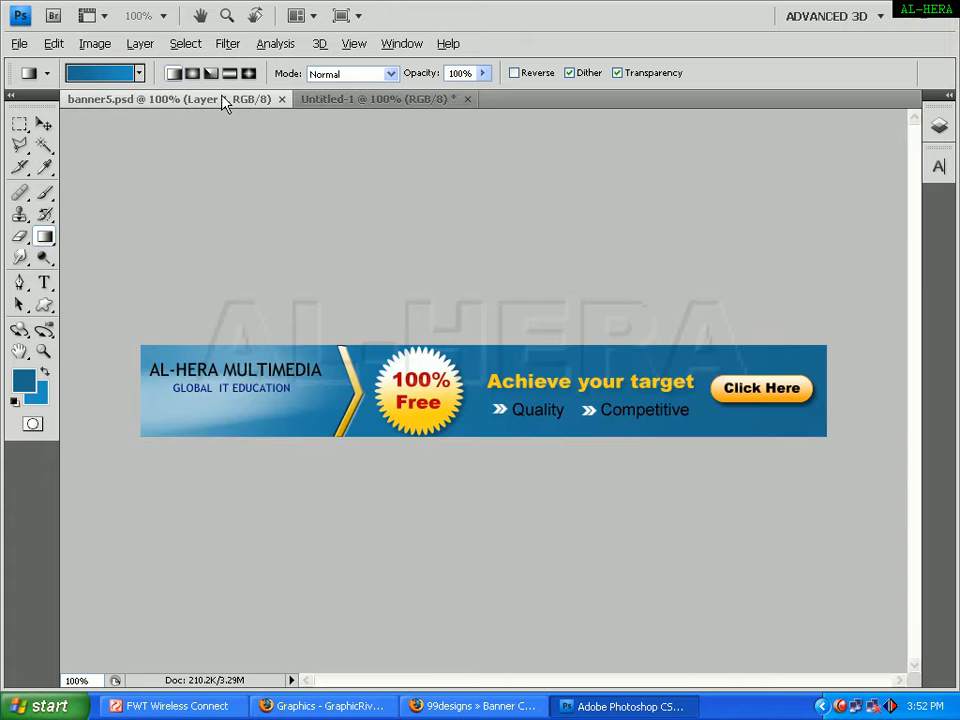
click(368, 100)
key(ctrl+z)
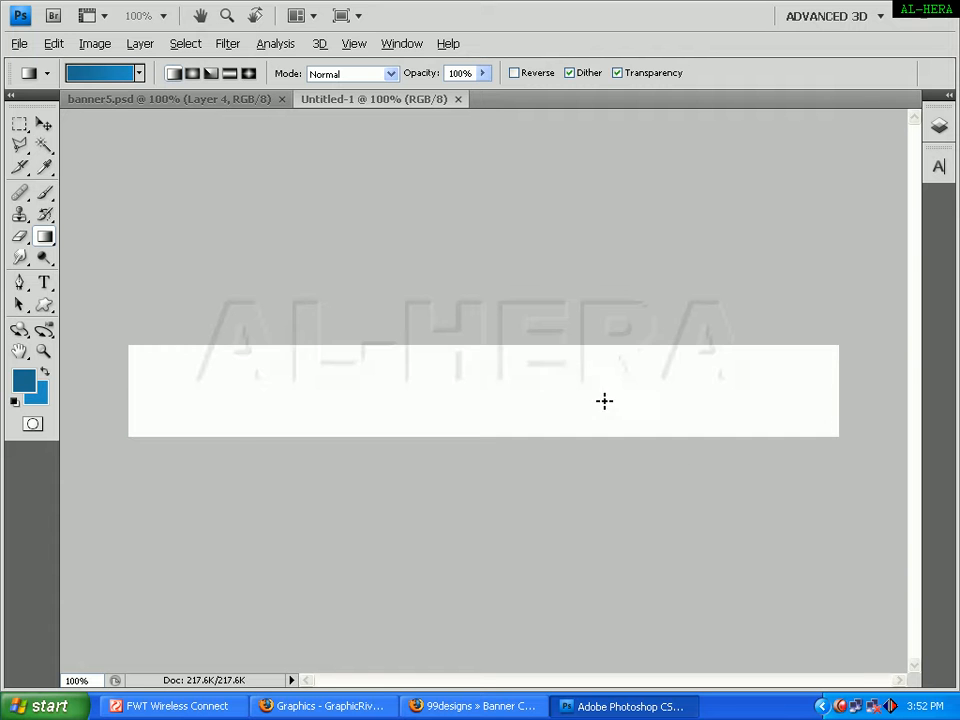
drag(836, 397, 110, 366)
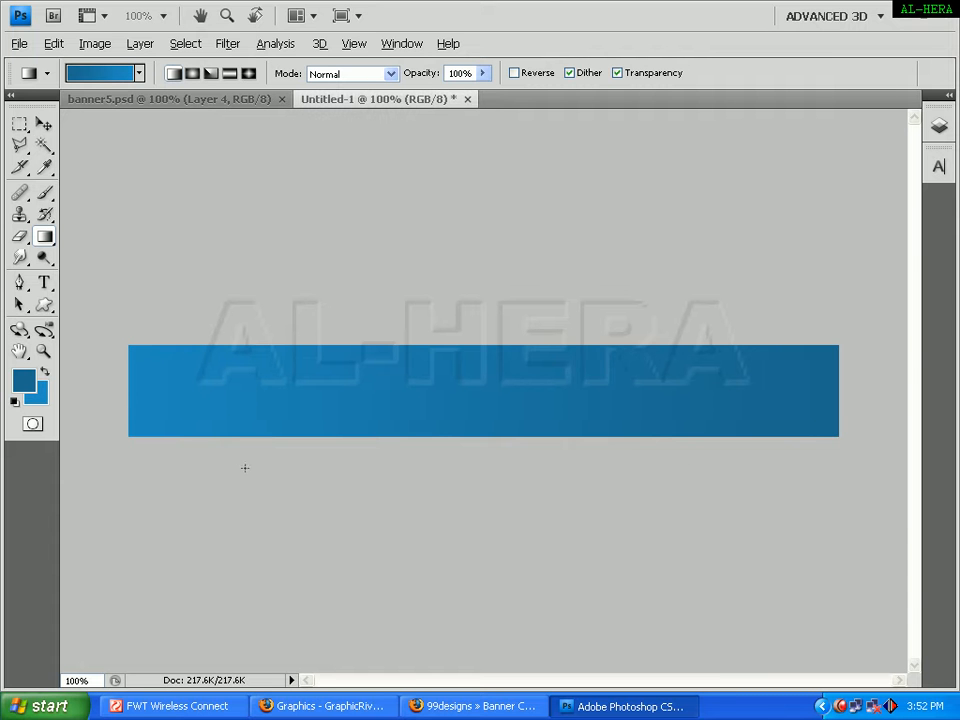
click(235, 102)
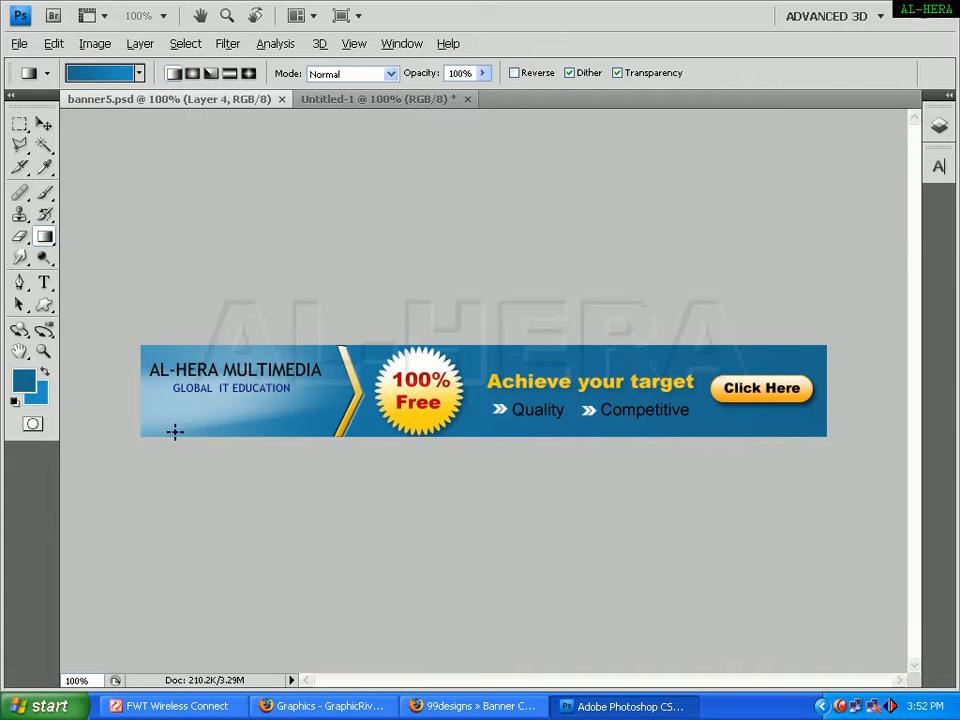
click(337, 105)
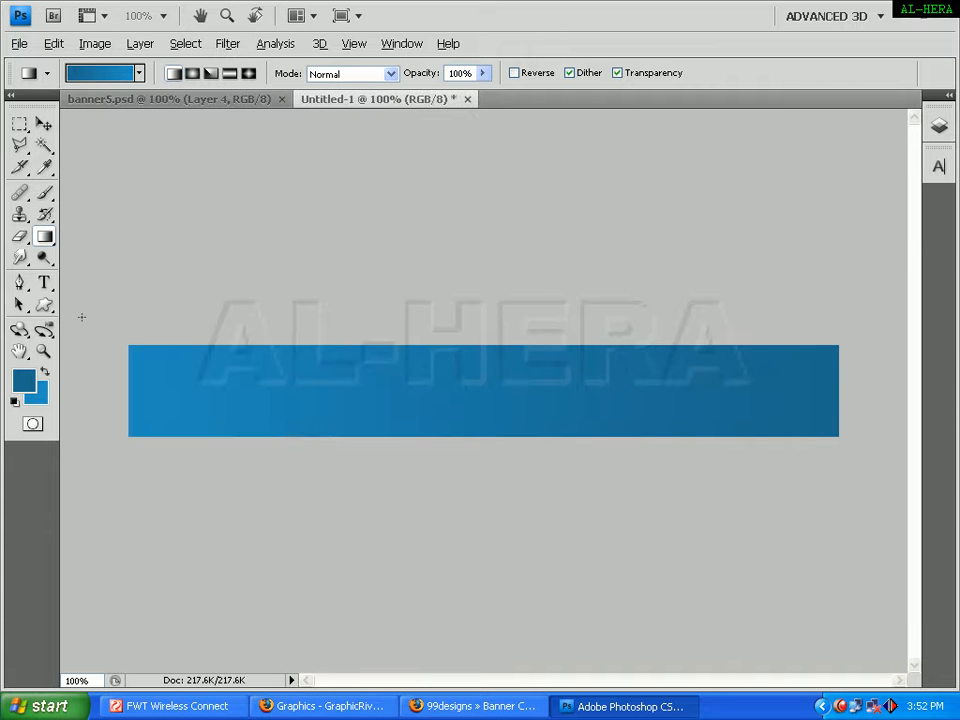
- Choose the Brush tool and set the foreground colour to white, #ffffff
click(44, 192)
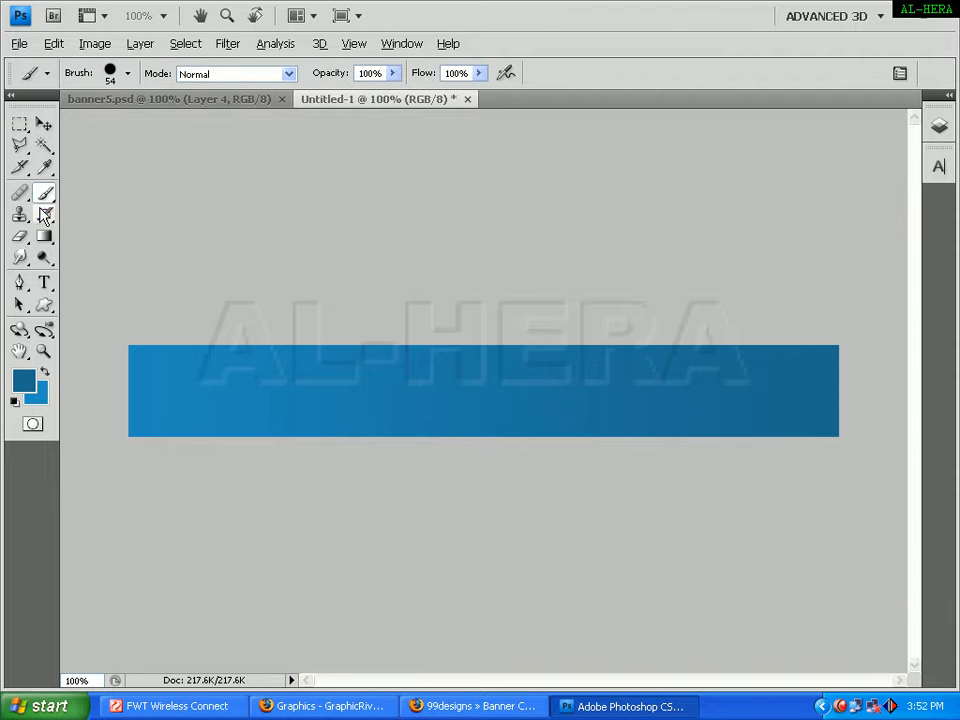
click(29, 390)
drag(350, 355, 306, 306)
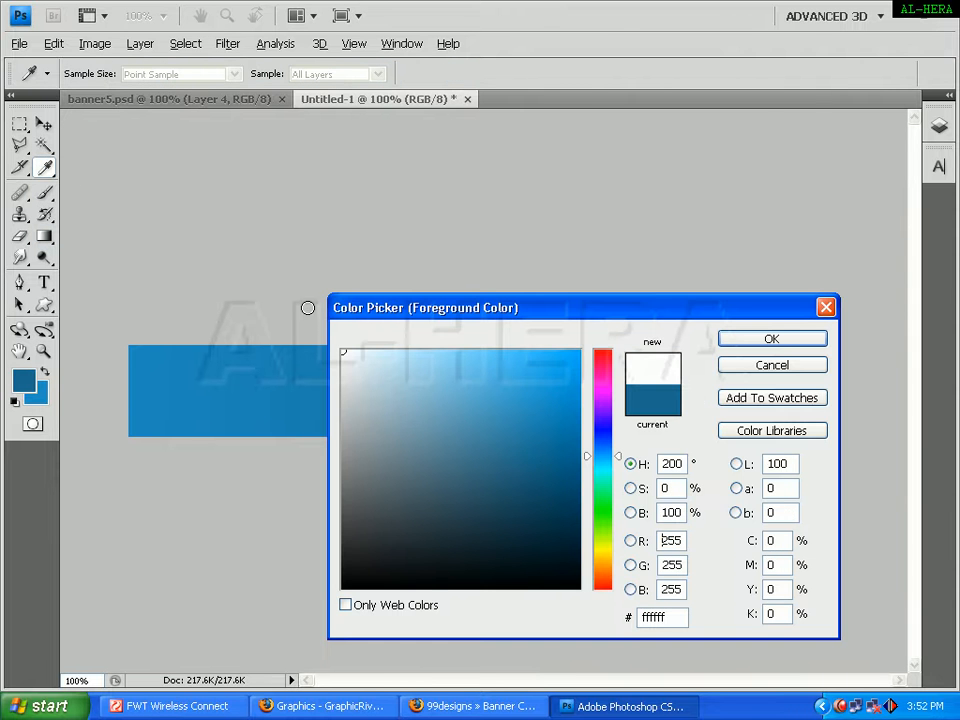
key(Return)
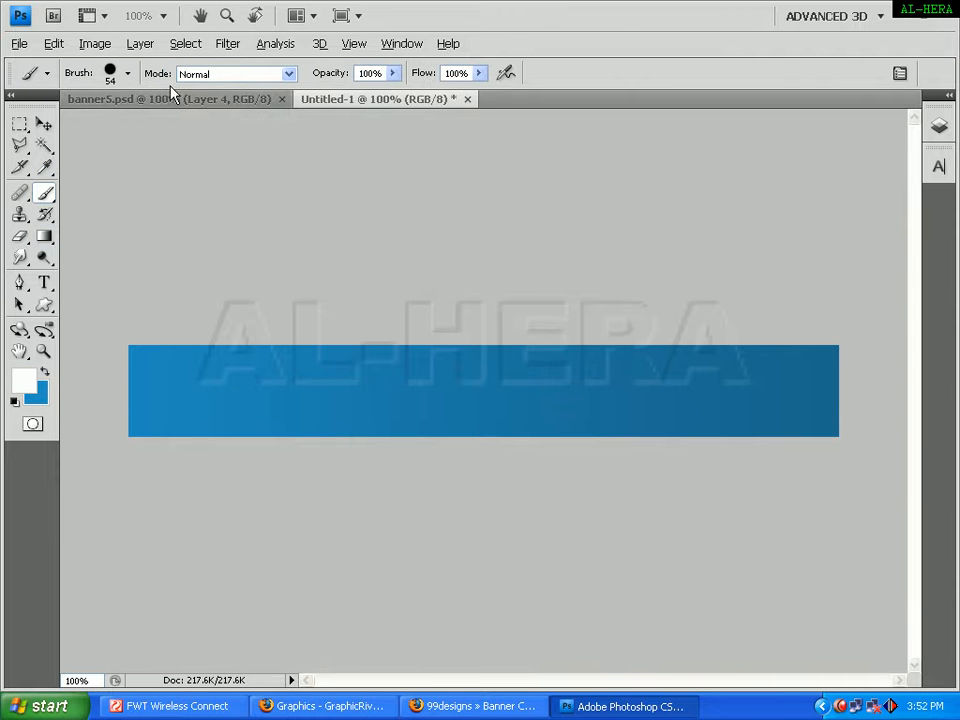
- Try a 42 px white brush stroke rising diagonally across the banner's left end
click(109, 75)
drag(75, 124, 60, 124)
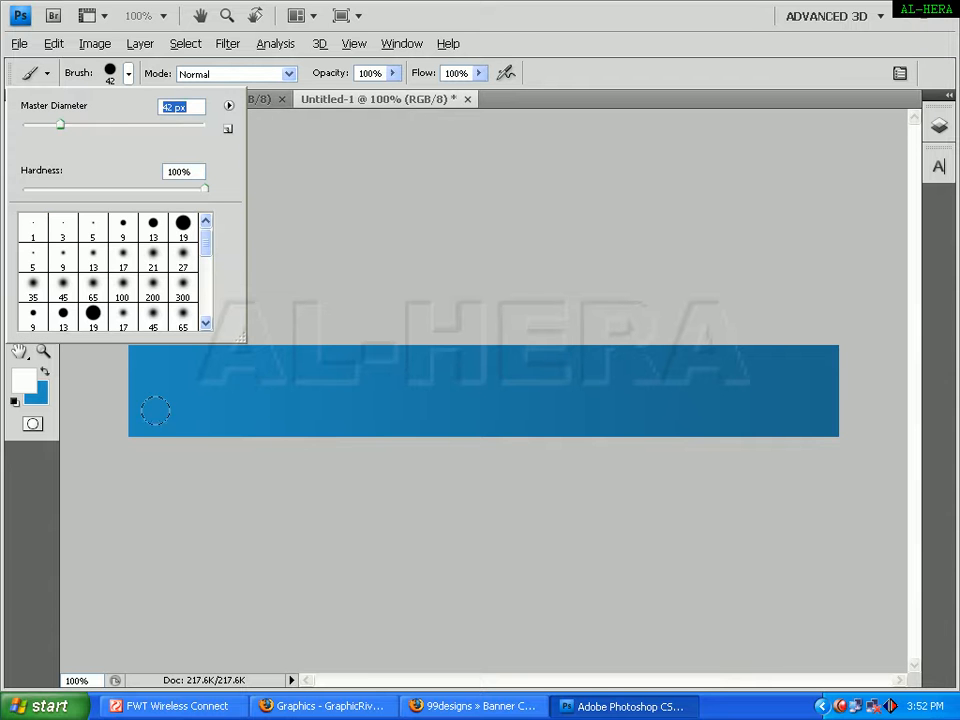
mouse_move(139, 418)
mouse_down()
mouse_move(182, 402)
mouse_move(257, 350)
mouse_up()
key(ctrl+z)
- Reduce the brush diameter to 27 px and paint a trial diagonal white stroke across the banner's left end
click(110, 76)
drag(62, 126, 47, 128)
click(135, 436)
mouse_move(133, 435)
mouse_down()
mouse_move(192, 403)
mouse_move(230, 357)
mouse_up()
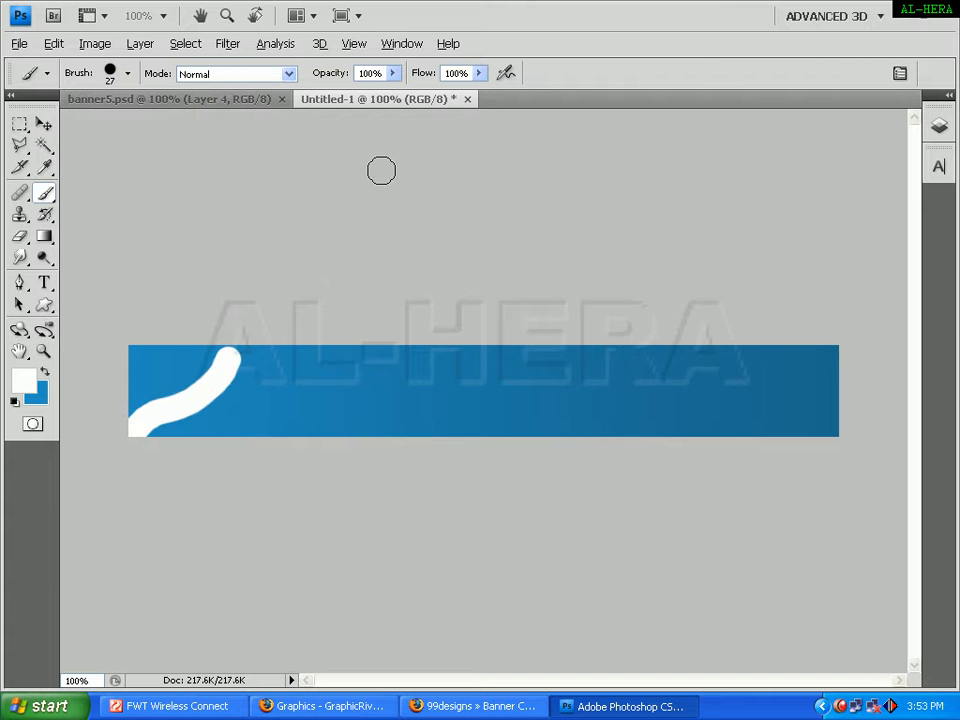
- Undo the white stroke and repaint it diagonally across the banner's left end on a new layer
click(250, 100)
click(314, 100)
click(948, 94)
key(ctrl+z)
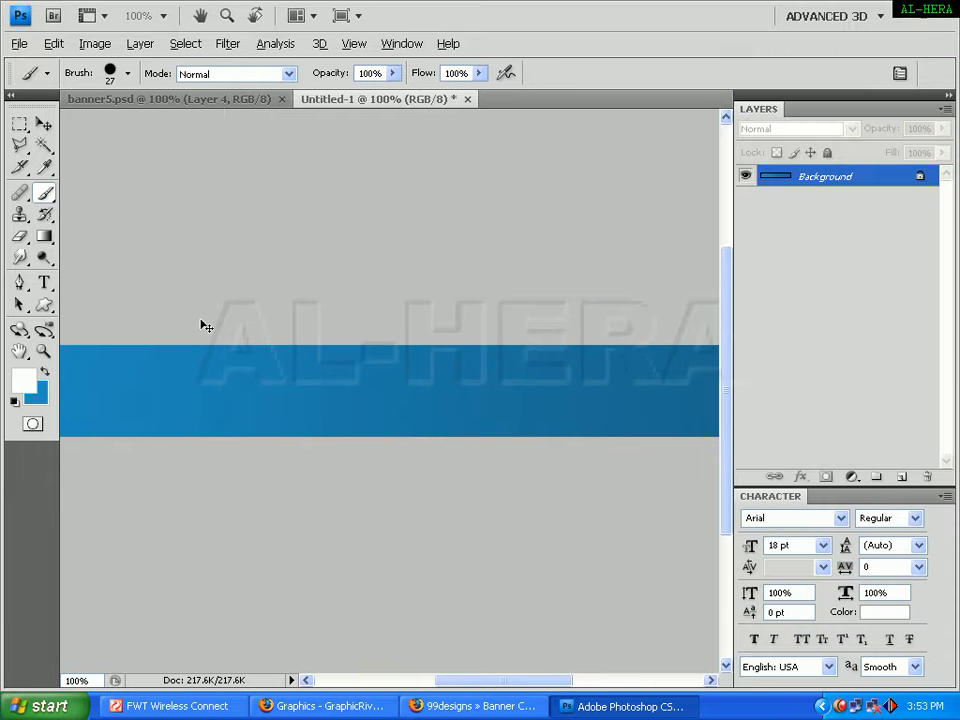
click(901, 477)
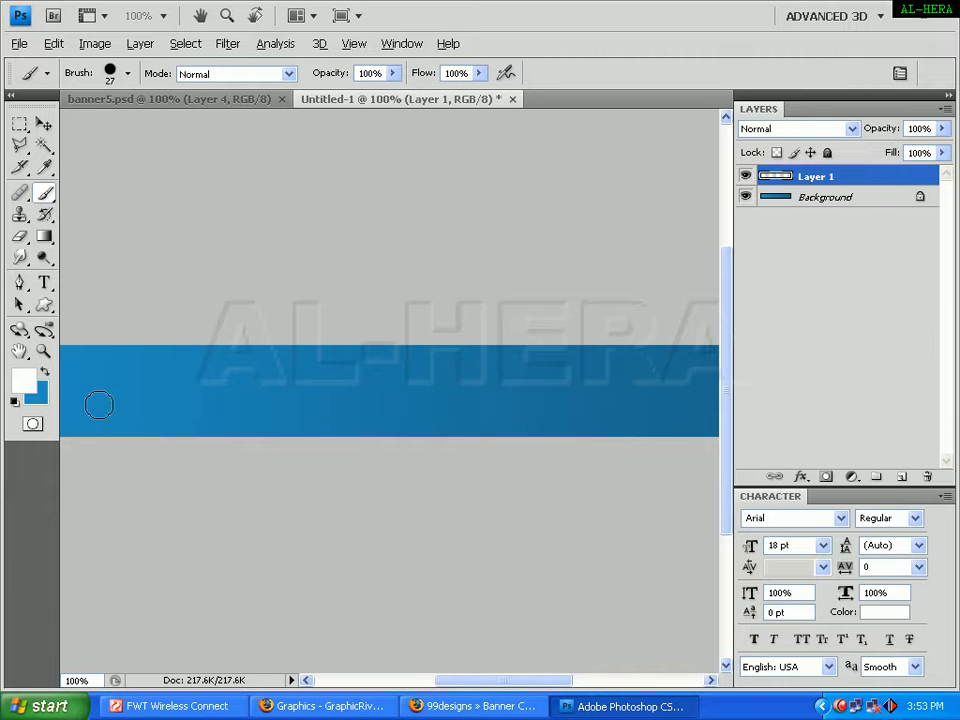
mouse_move(66, 425)
mouse_down()
mouse_move(167, 349)
mouse_move(197, 342)
mouse_up()
key(Tab)
key(Tab)
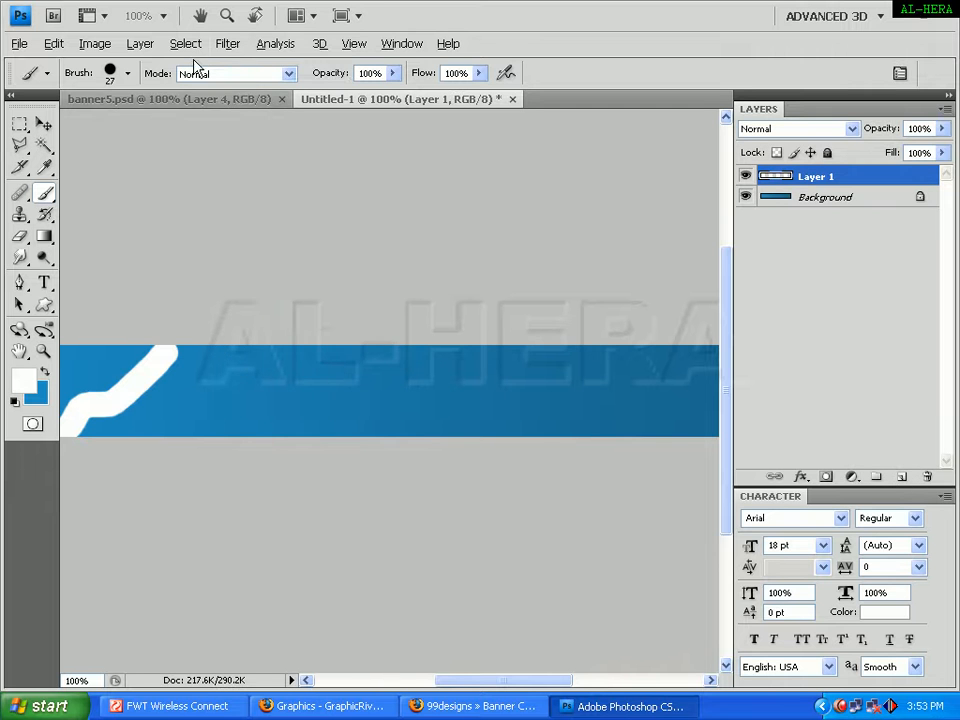
- Apply a Motion Blur to the white streak with an angle of 43° and a distance of 732 pixels
click(228, 46)
mouse_move(248, 188)
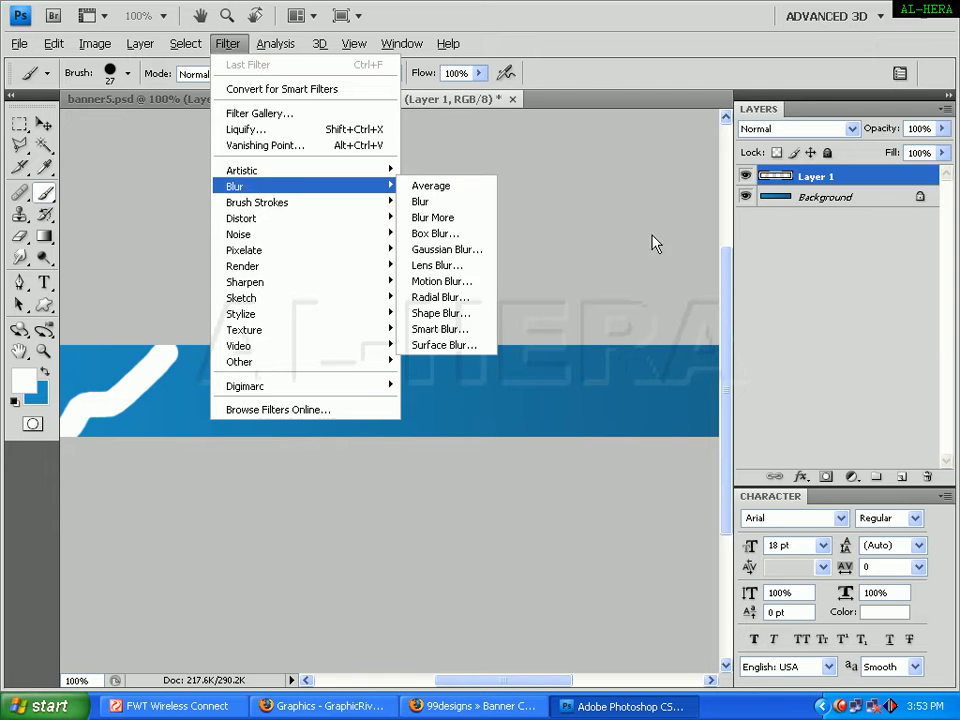
click(443, 281)
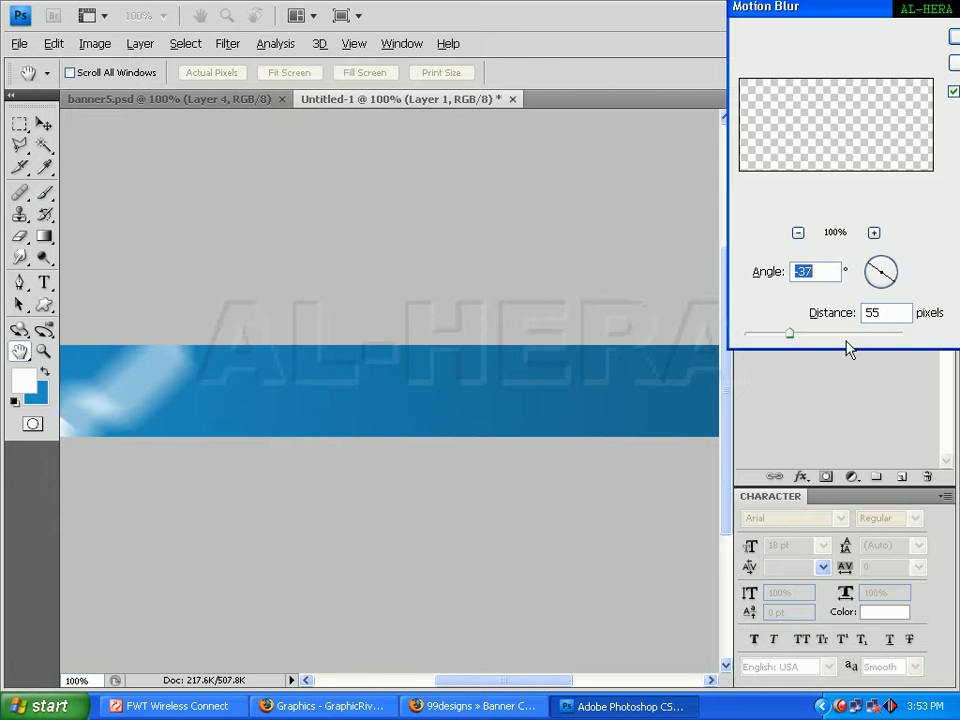
mouse_move(876, 285)
mouse_down()
mouse_move(884, 268)
mouse_move(896, 294)
mouse_up()
click(818, 336)
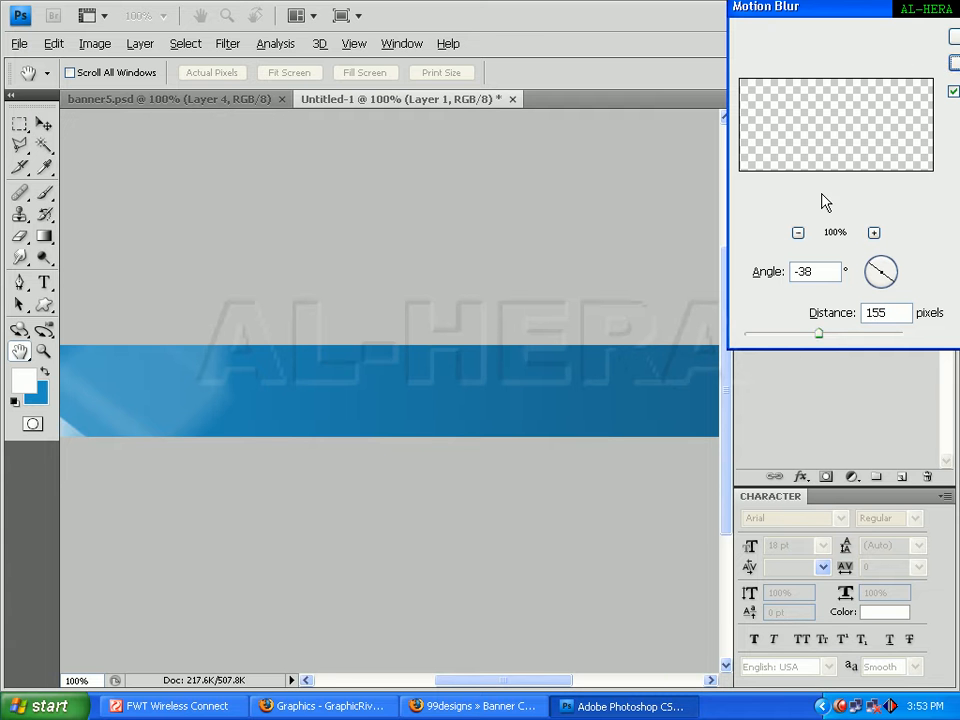
mouse_move(868, 280)
mouse_down()
mouse_move(879, 264)
mouse_move(865, 282)
mouse_move(868, 270)
mouse_move(876, 298)
mouse_move(870, 290)
mouse_up()
mouse_move(827, 339)
mouse_down()
mouse_move(857, 336)
mouse_move(776, 336)
mouse_move(884, 340)
mouse_up()
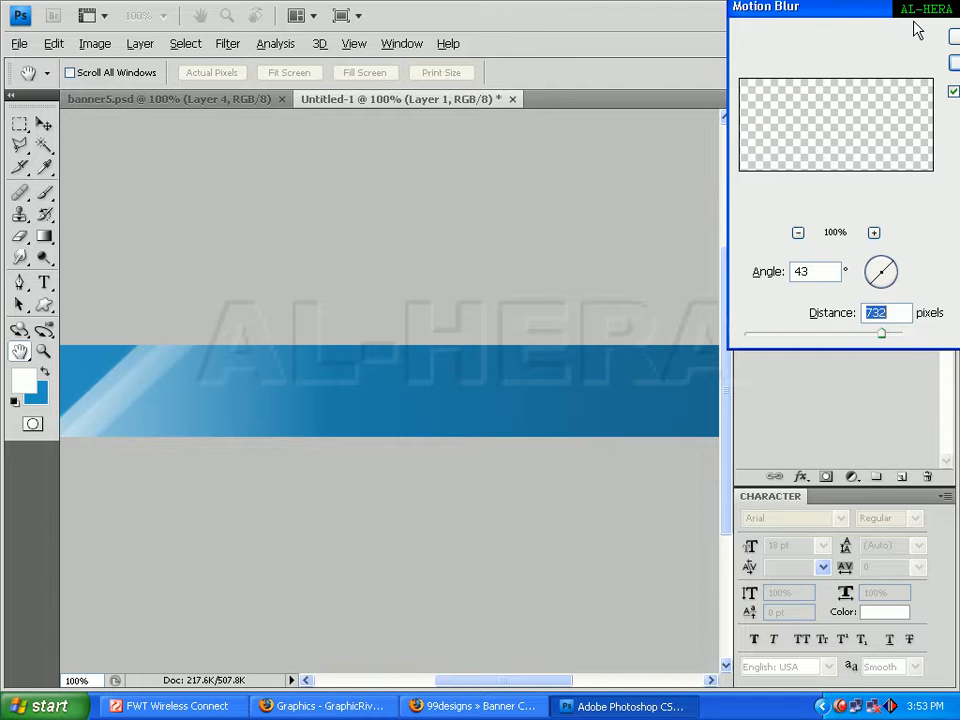
drag(913, 25, 764, 25)
click(850, 38)
key(Tab)
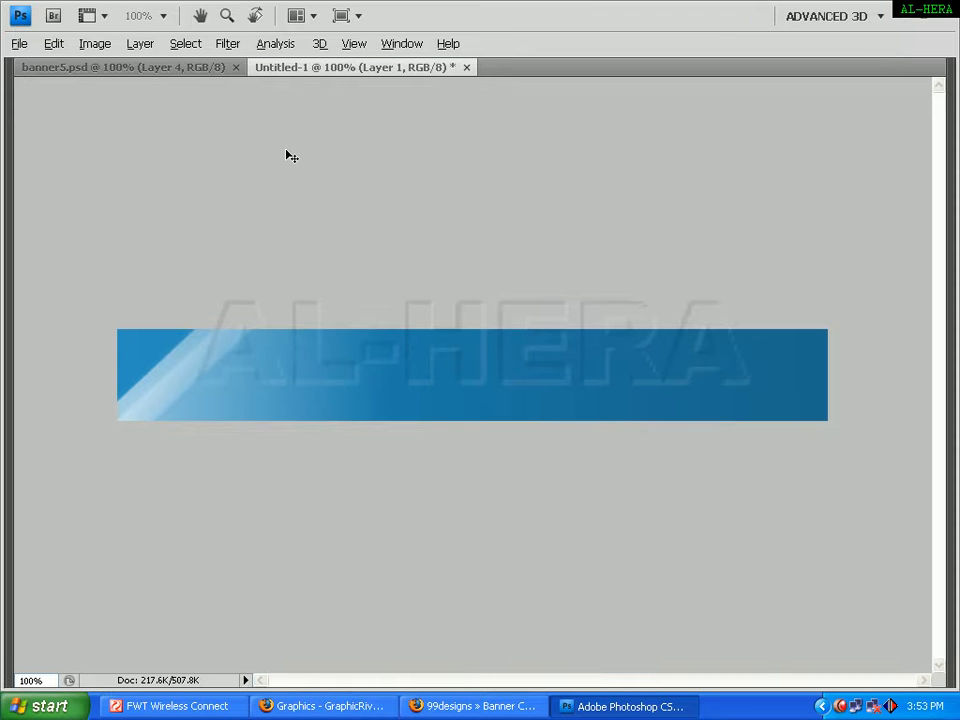
- Undo and redo the last change repeatedly to compare how the blurred light streak looks on the banner
key(ctrl+z)
key(ctrl+z)
key(ctrl+z)
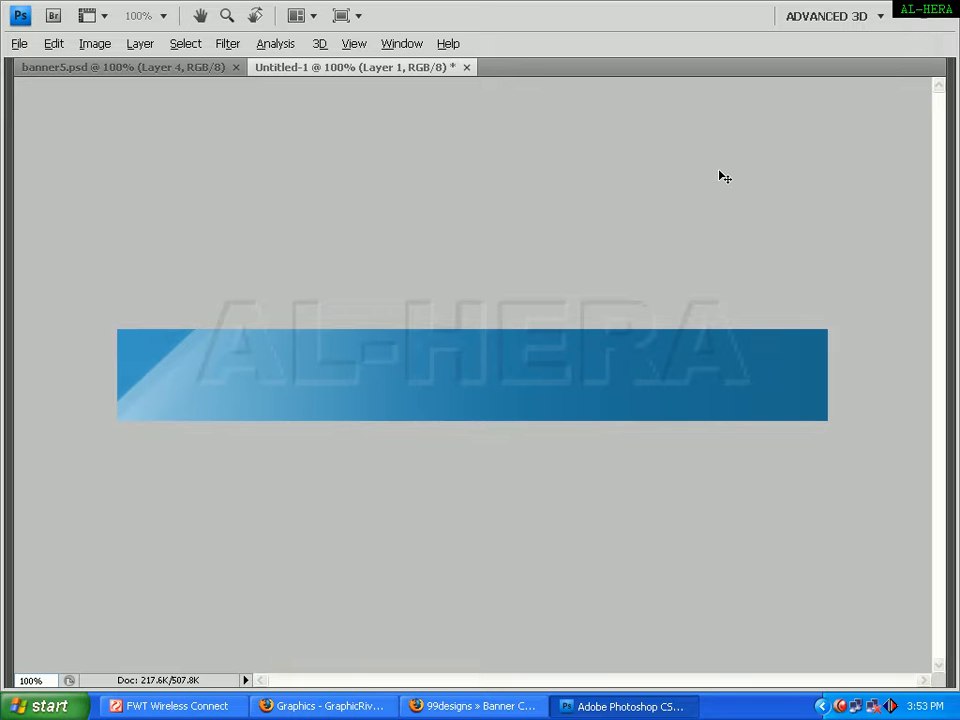
key(ctrl+z)
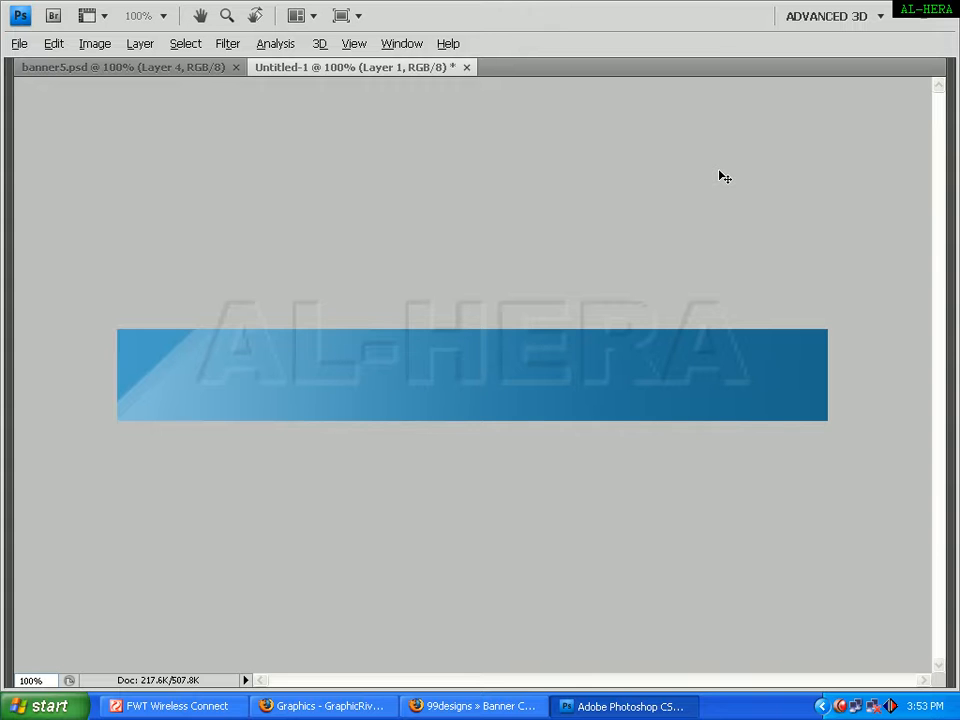
key(e)
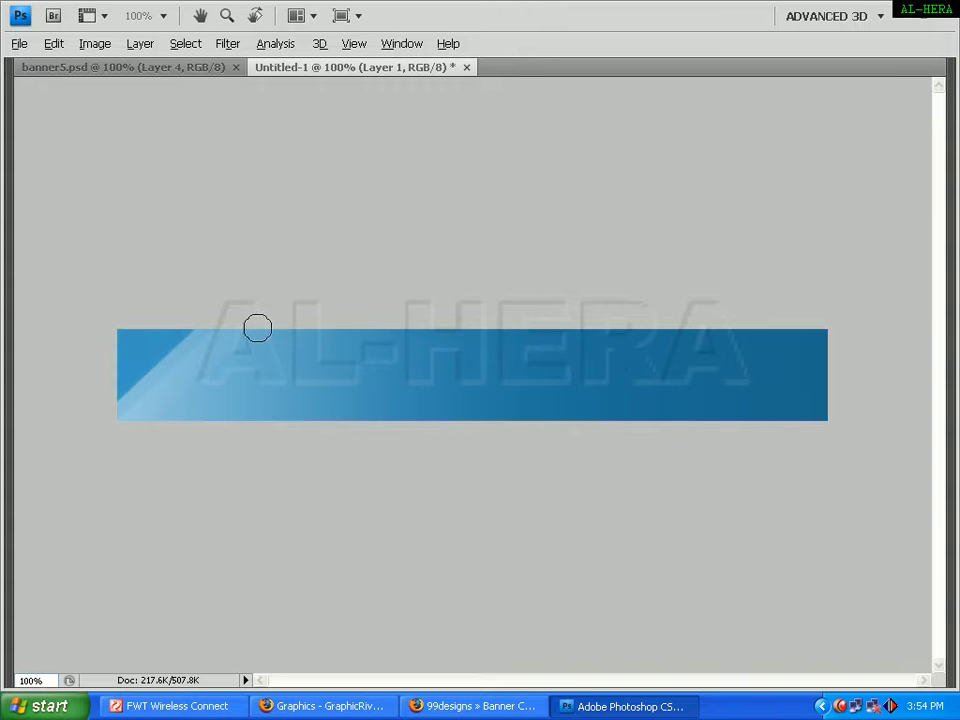
key(Tab)
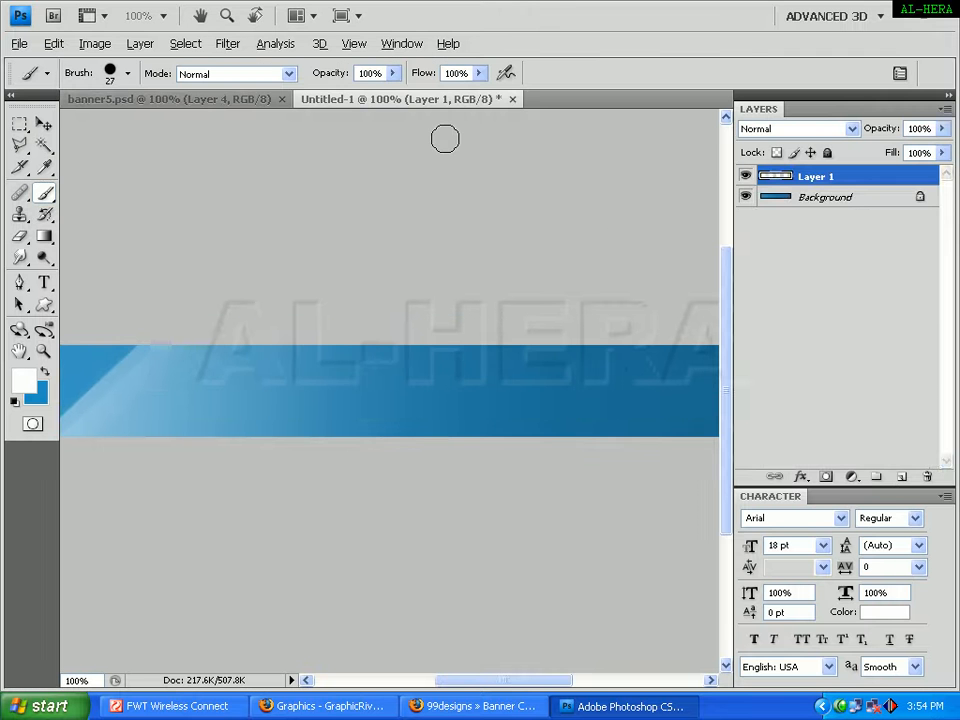
- Compare the new banner's light streak with the finished design in banner5.psd
click(211, 101)
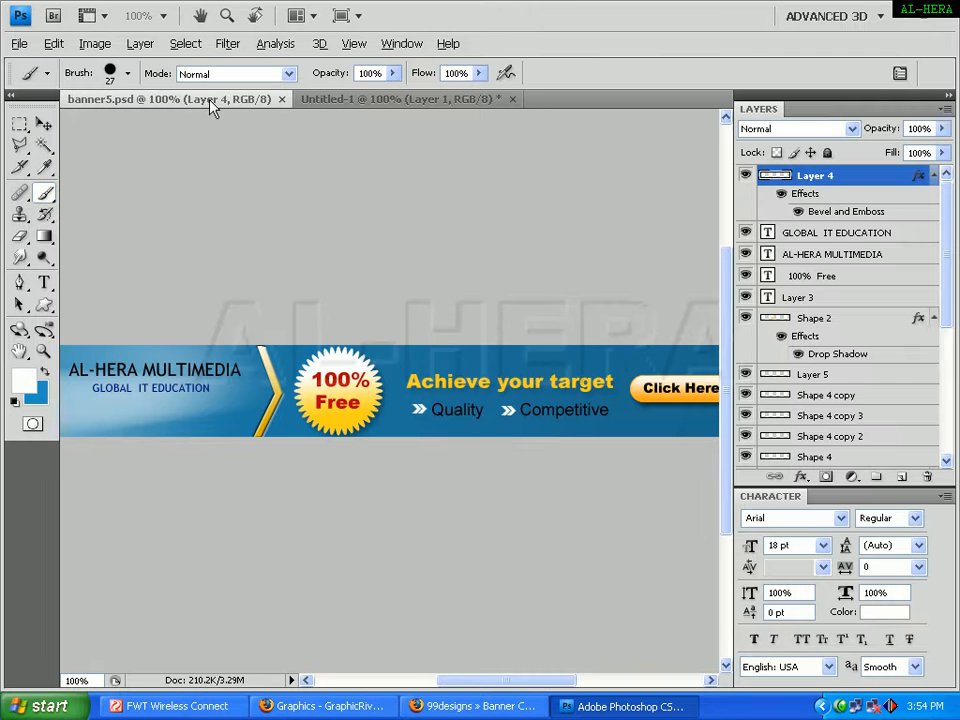
click(352, 101)
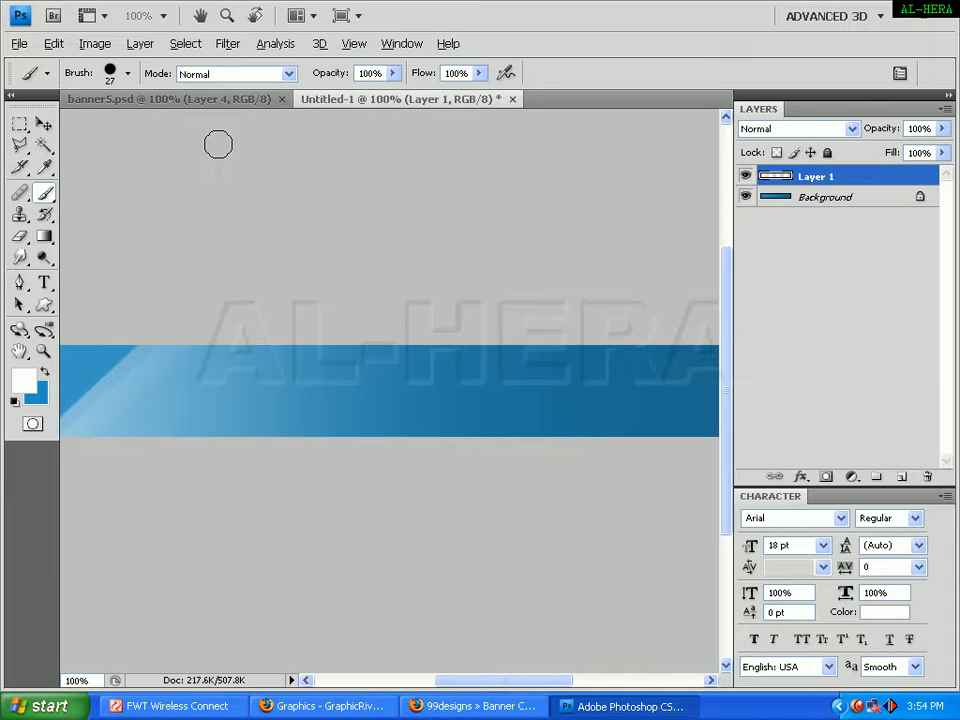
click(218, 103)
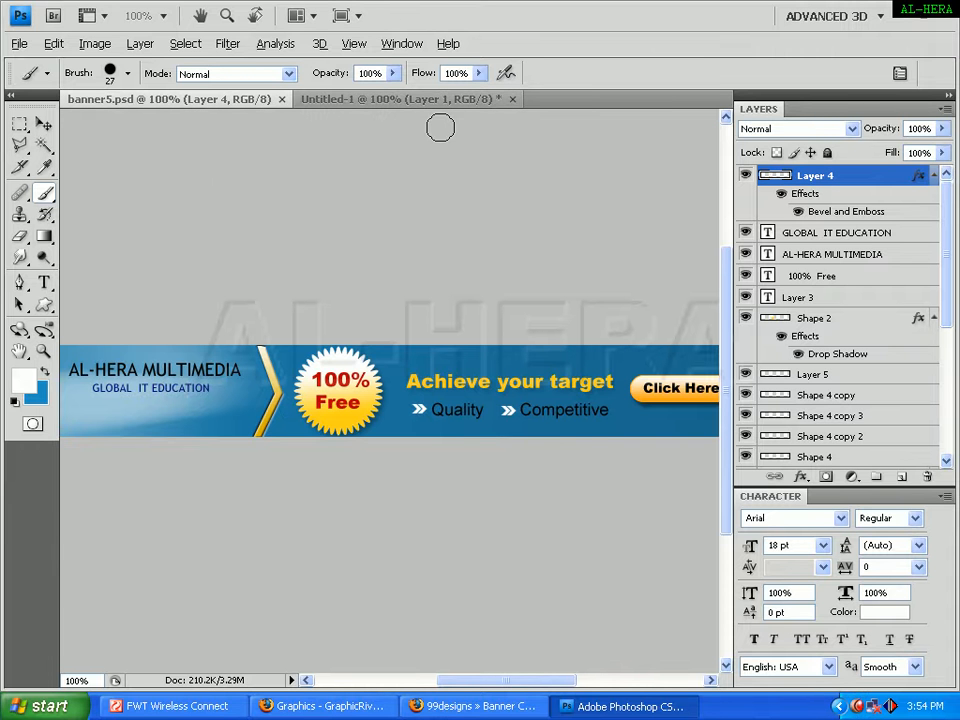
click(332, 100)
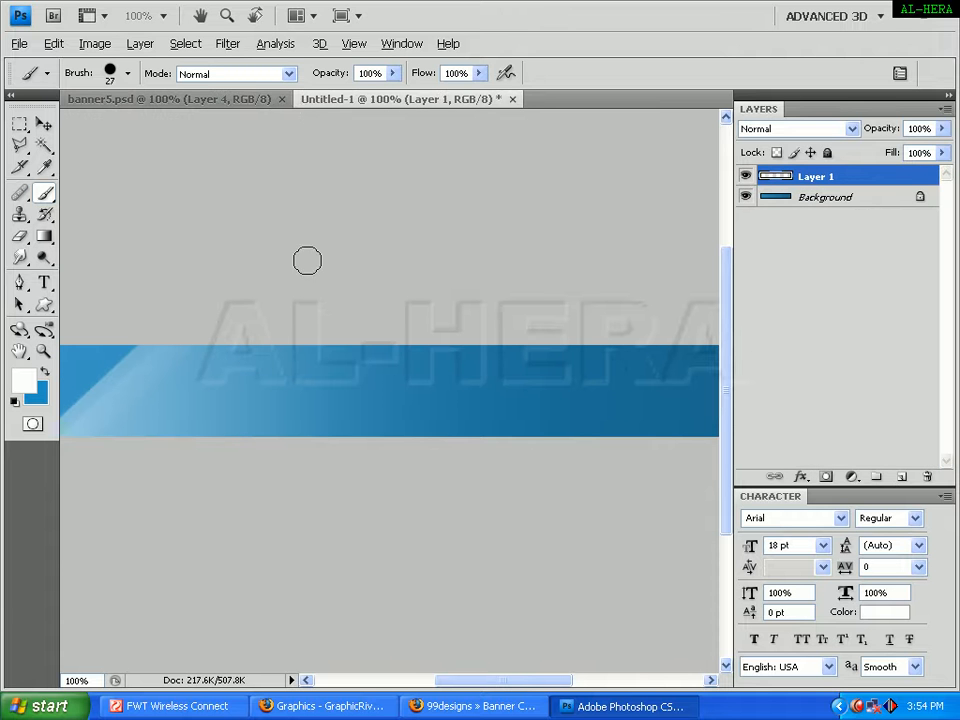
click(255, 101)
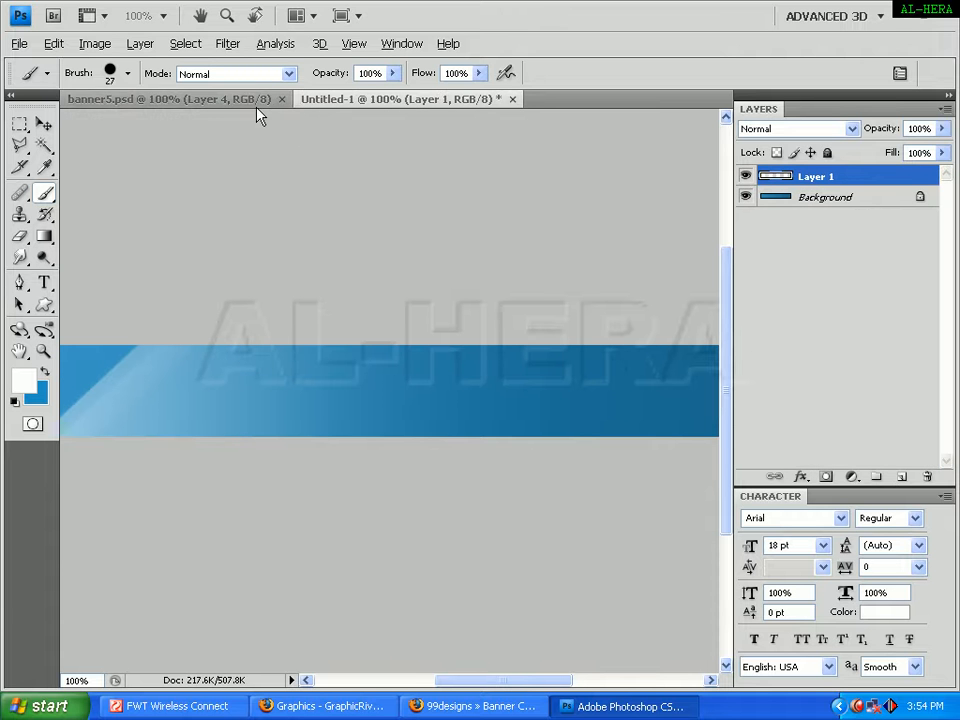
click(348, 99)
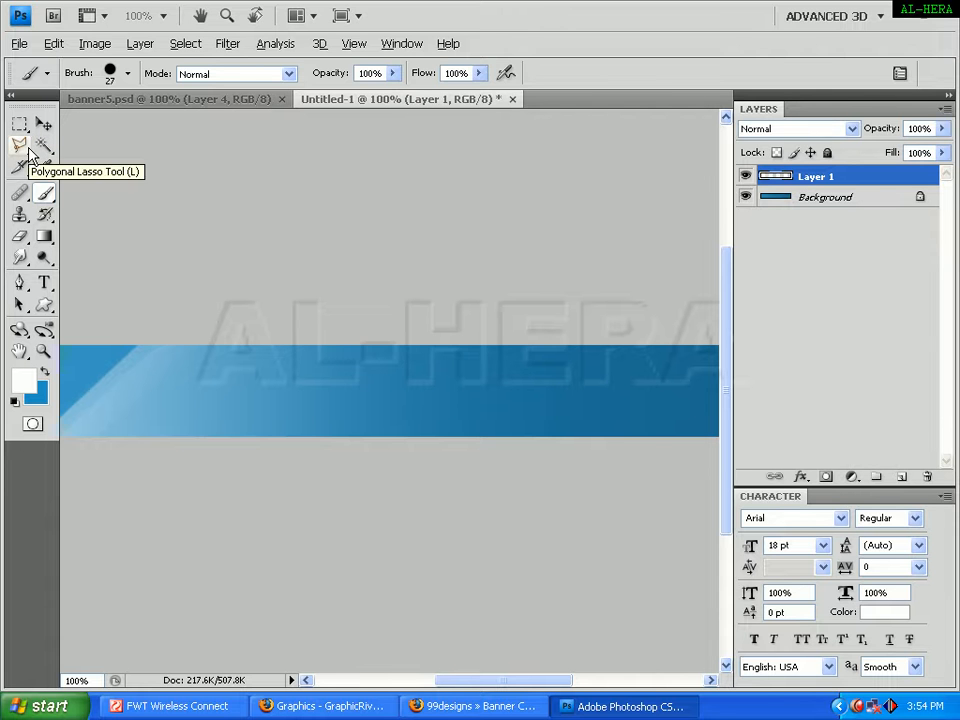
- Show the rulers and place a horizontal guide across the banner at mid-height
click(20, 146)
click(354, 43)
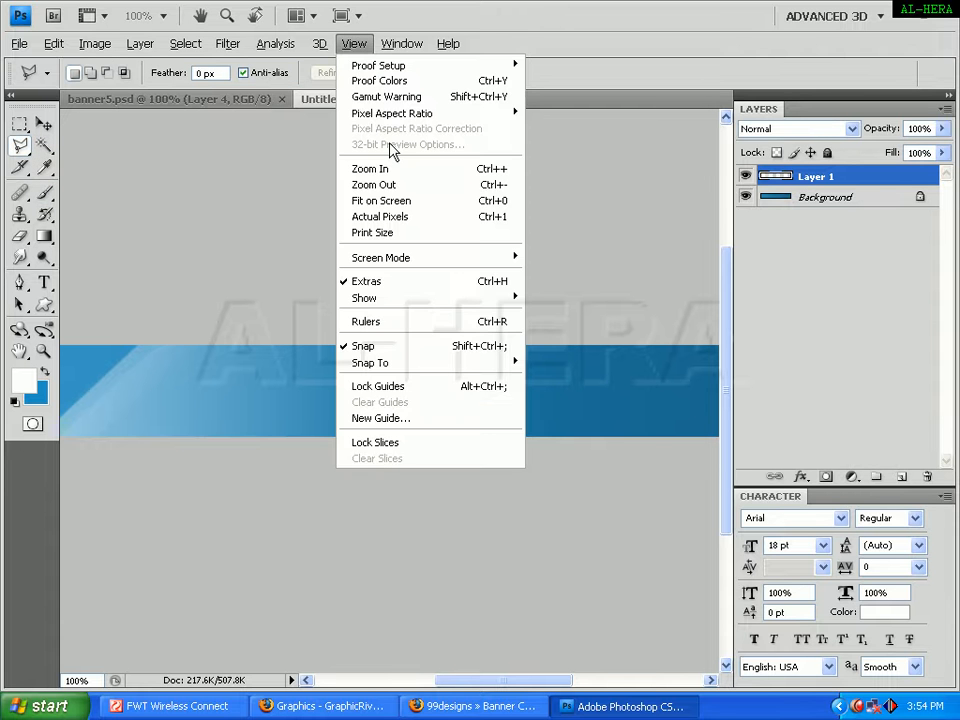
click(390, 319)
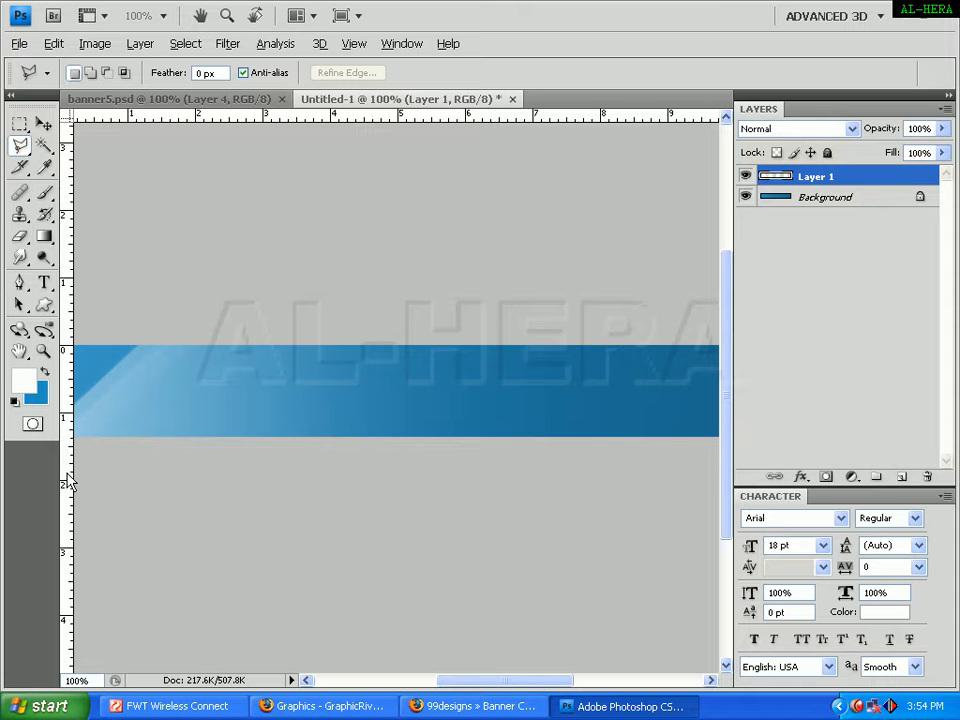
mouse_move(280, 120)
mouse_down()
mouse_move(296, 272)
mouse_move(283, 392)
mouse_up()
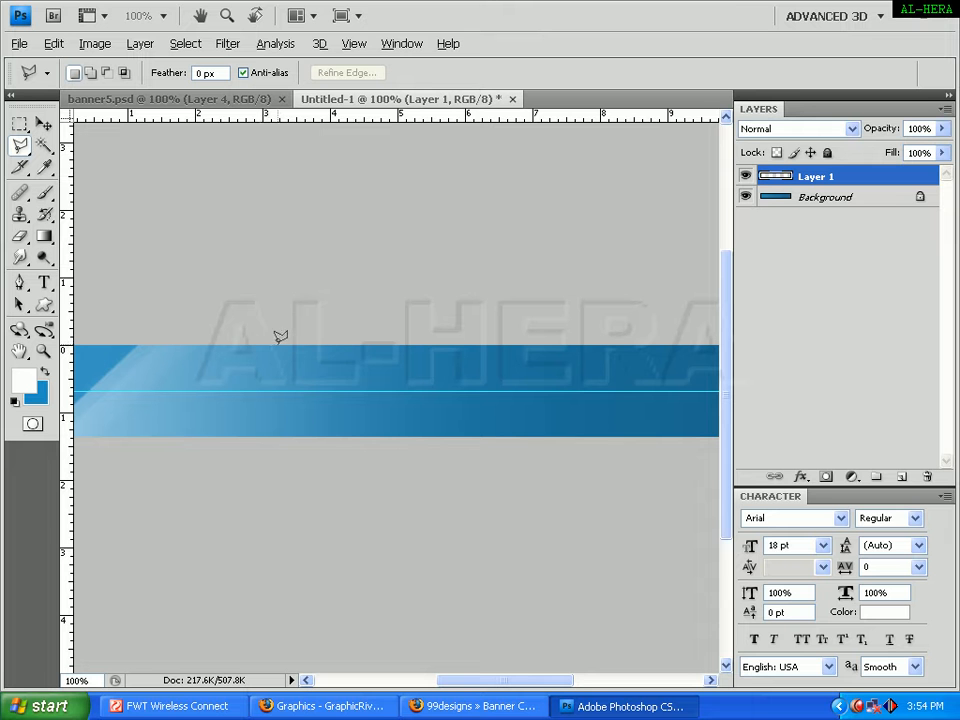
- Outline a thin right-pointing chevron selection with the Polygonal Lasso, spanning the banner's height near the ruler's 3 mark, and add a new layer
click(269, 347)
click(297, 387)
click(266, 433)
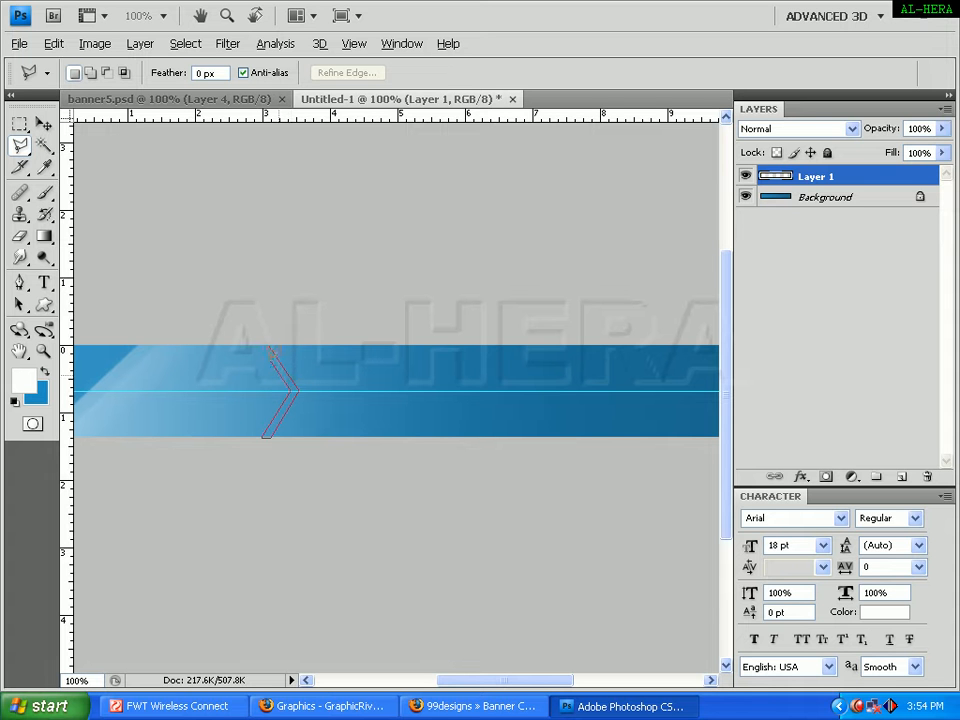
click(266, 343)
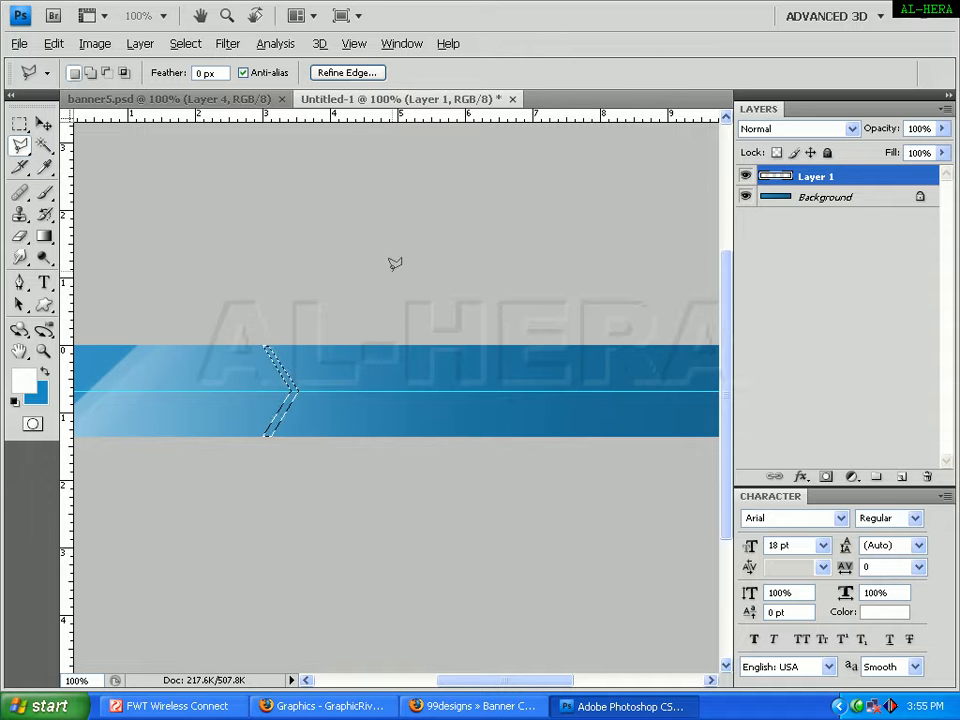
click(899, 477)
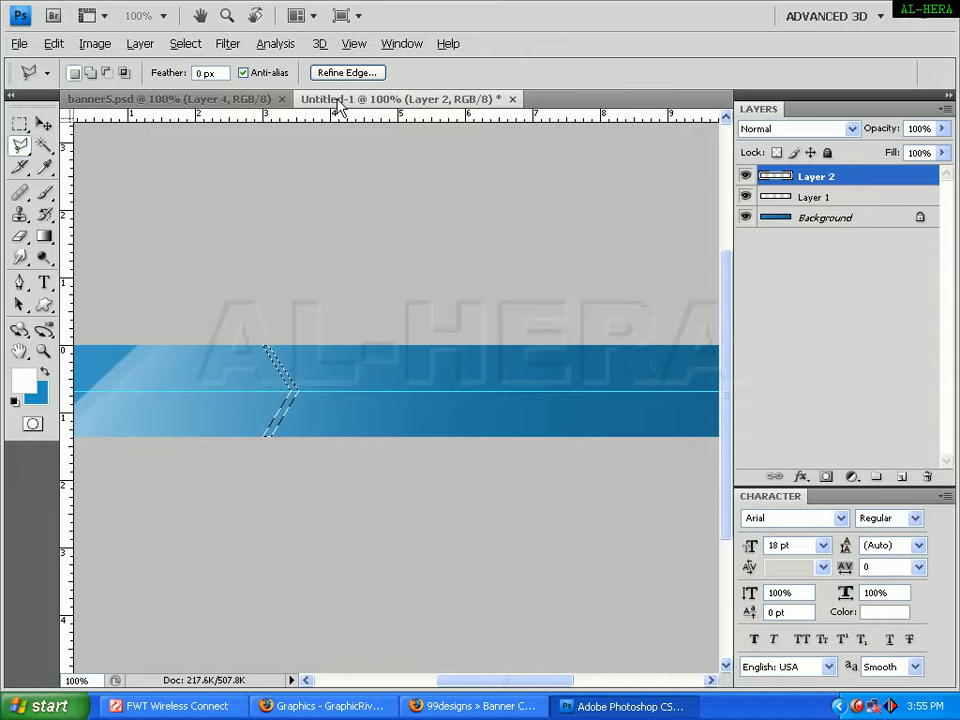
- Check the chevron colours in banner5.psd, and set the foreground colour to orange-yellow and the background colour to white
click(246, 102)
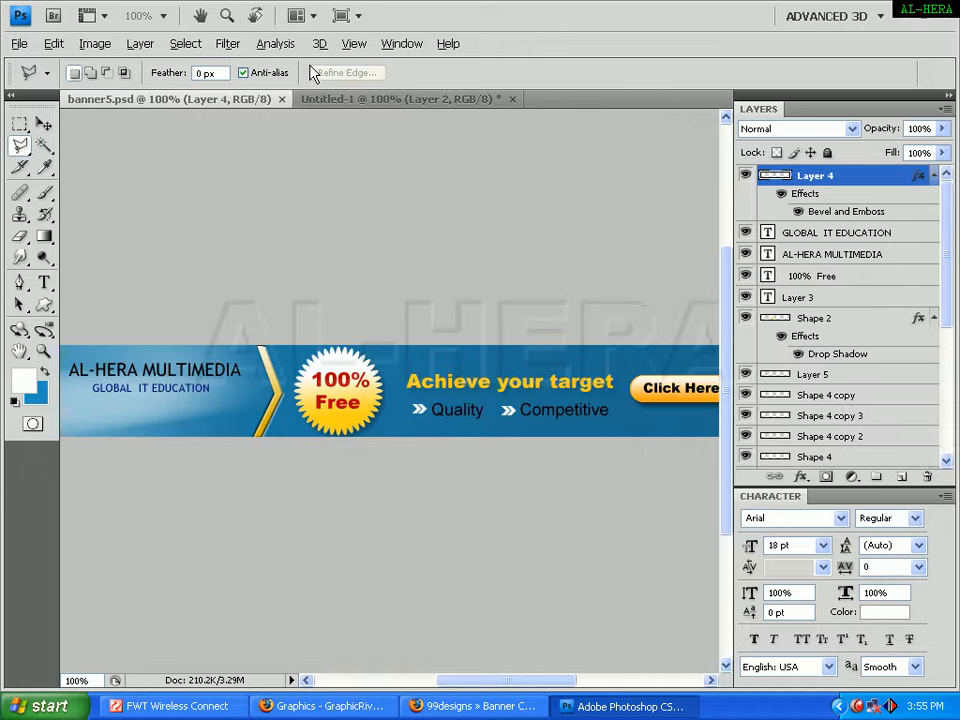
click(333, 100)
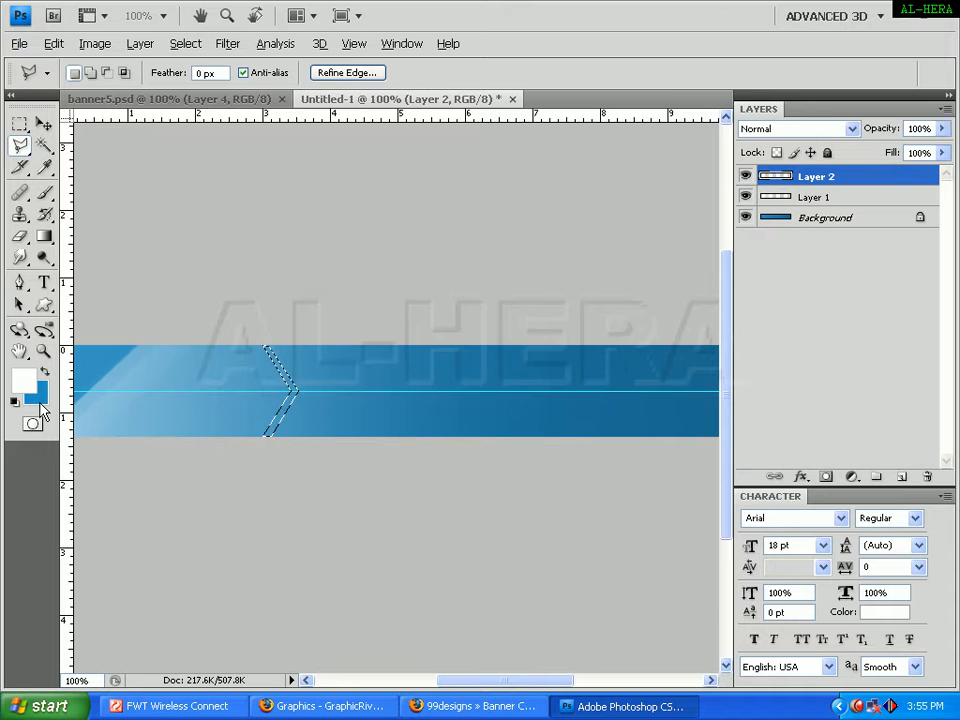
click(30, 384)
click(602, 554)
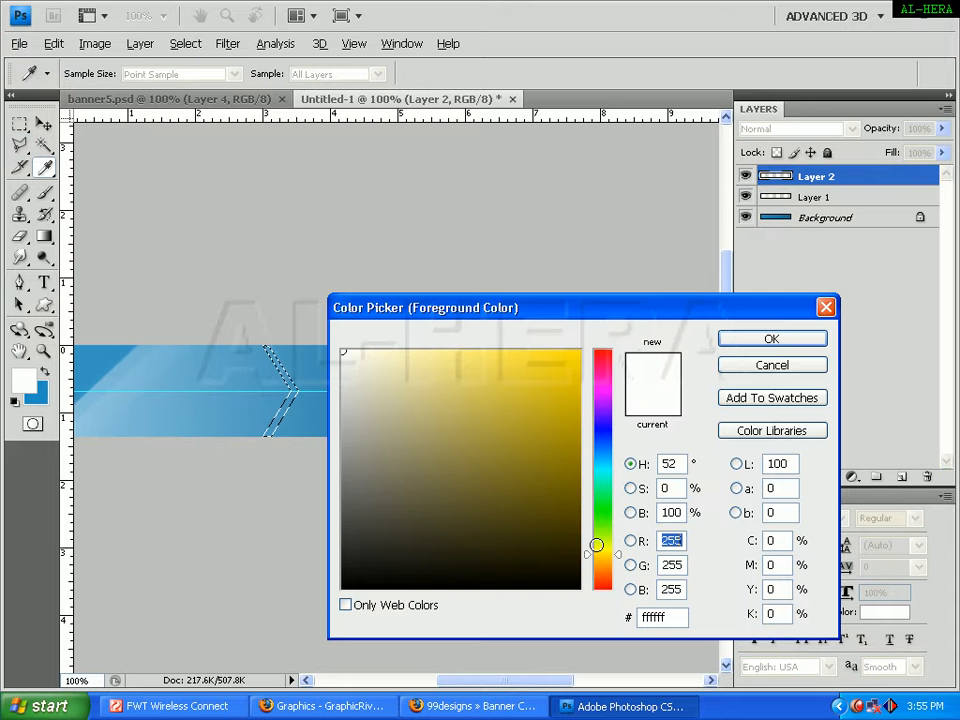
click(578, 374)
drag(598, 375, 607, 310)
click(603, 558)
click(748, 337)
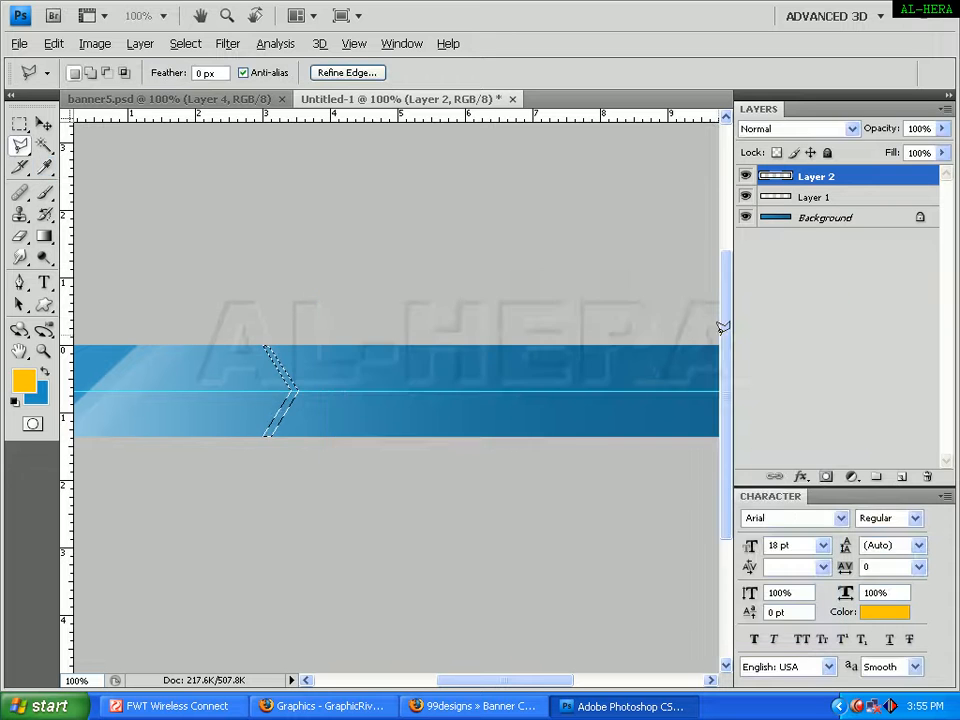
click(38, 397)
drag(390, 385, 210, 279)
key(Return)
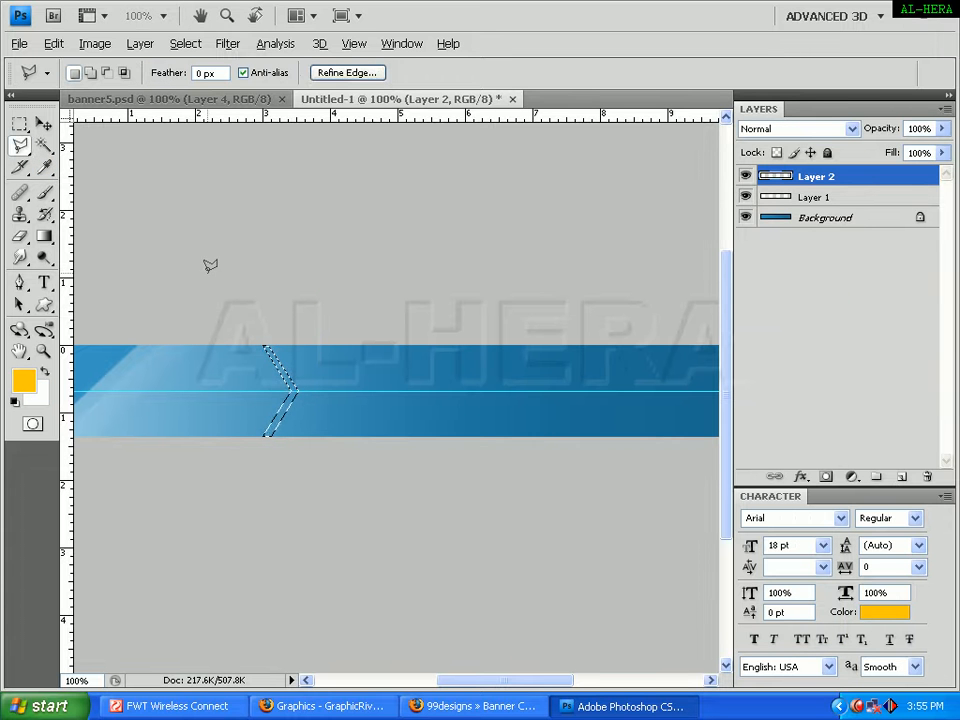
- Try a linear gradient from yellow at the top to white at the bottom of the chevron, compare with banner5.psd, and undo it
click(43, 236)
drag(280, 355, 282, 445)
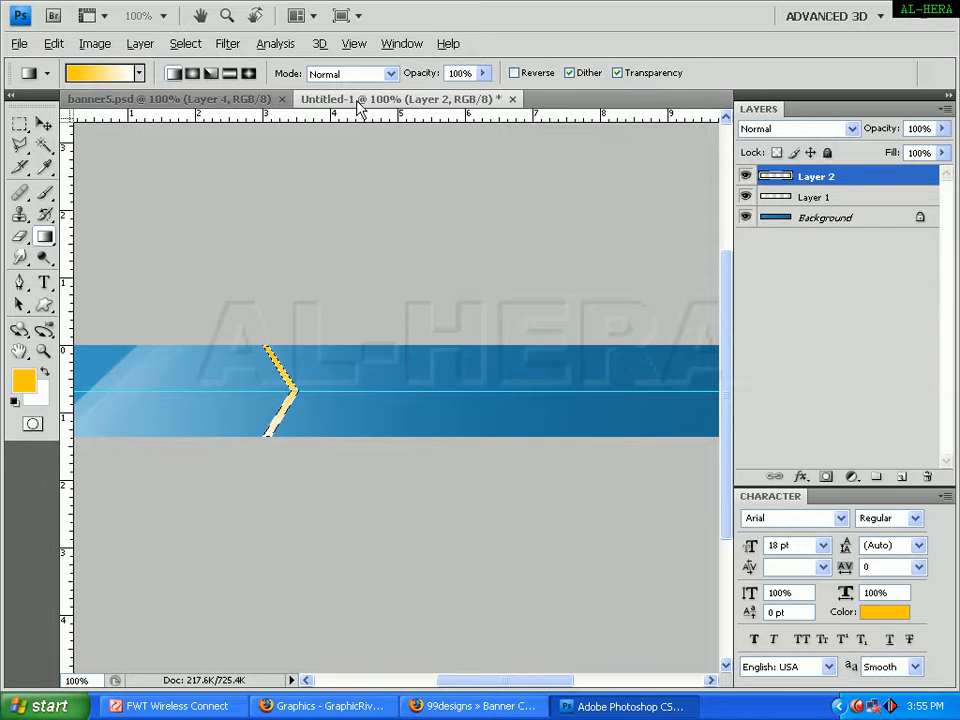
click(231, 100)
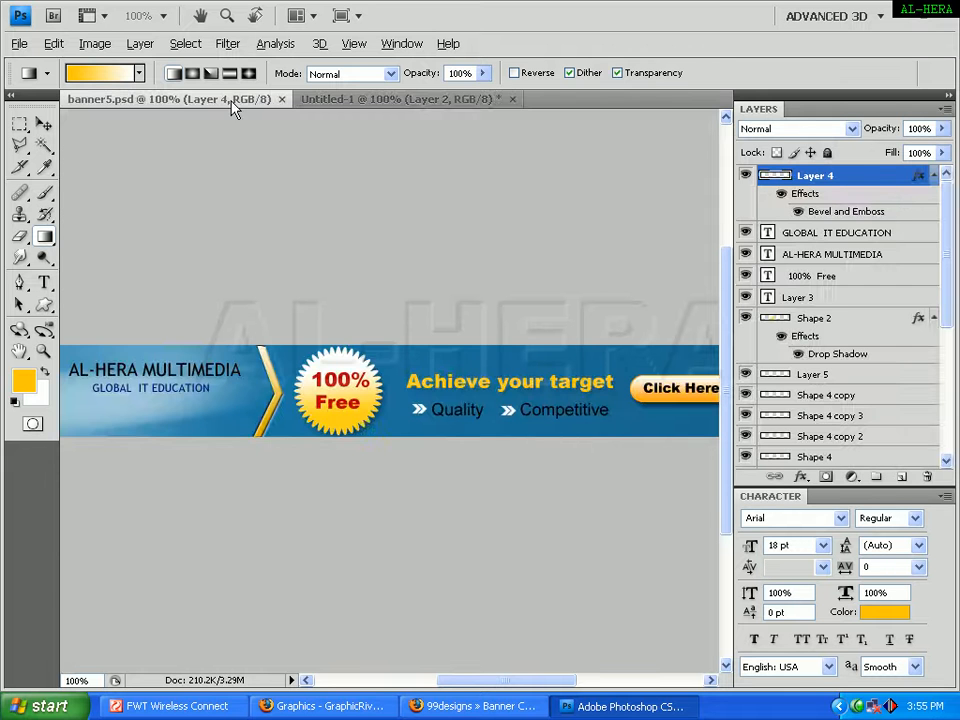
click(356, 100)
key(ctrl+z)
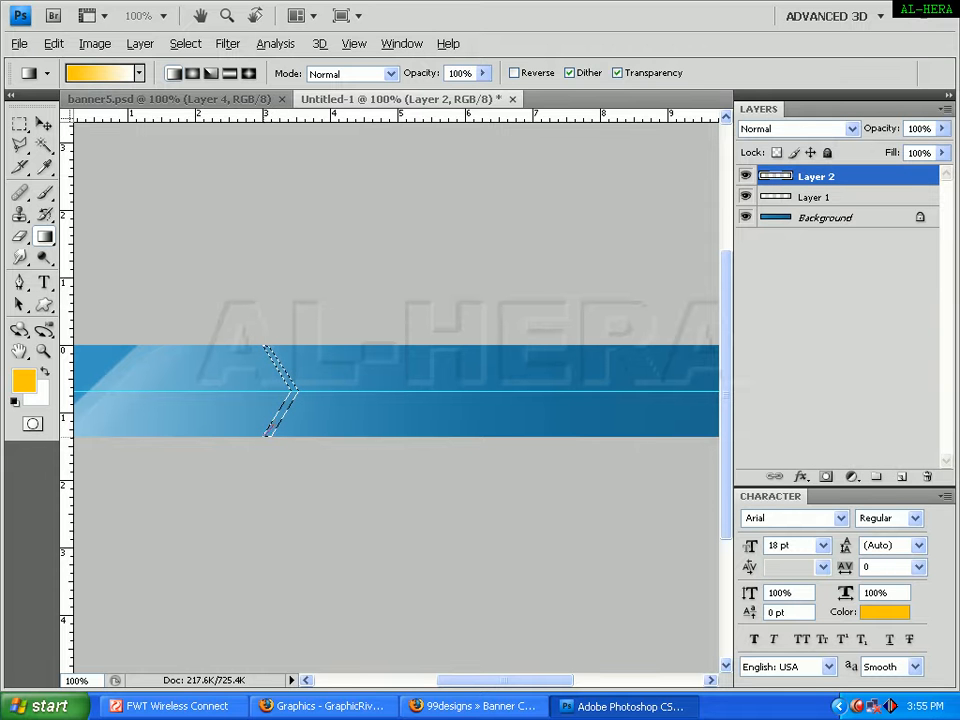
- Fill the chevron with the reversed gradient, pale at the top and yellow at the bottom, and remove the selection
key(ctrl+z)
click(20, 126)
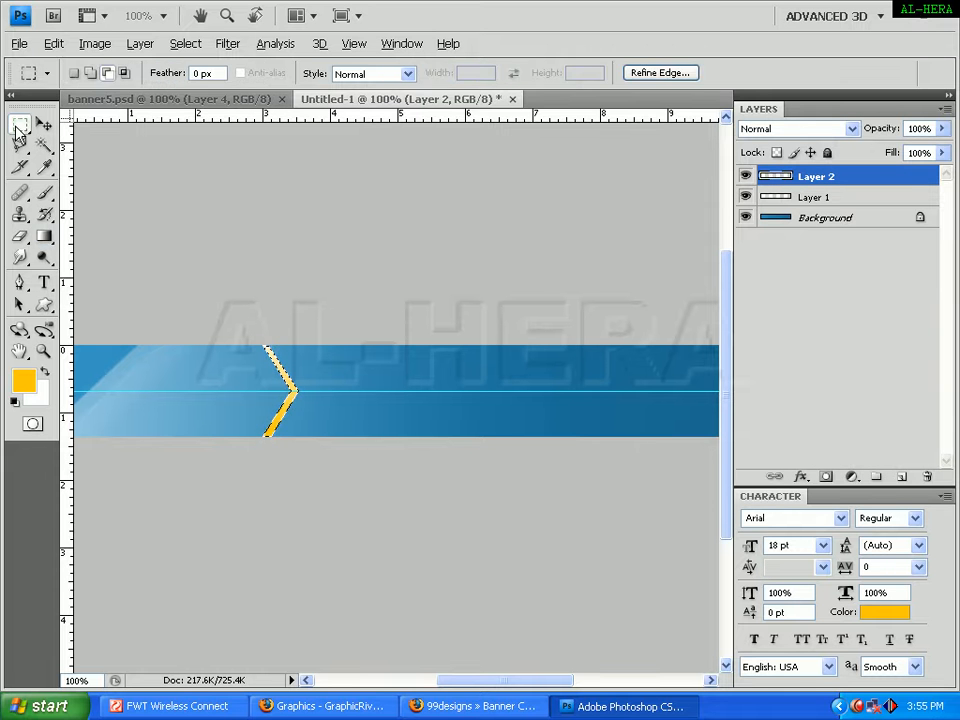
key(ctrl+d)
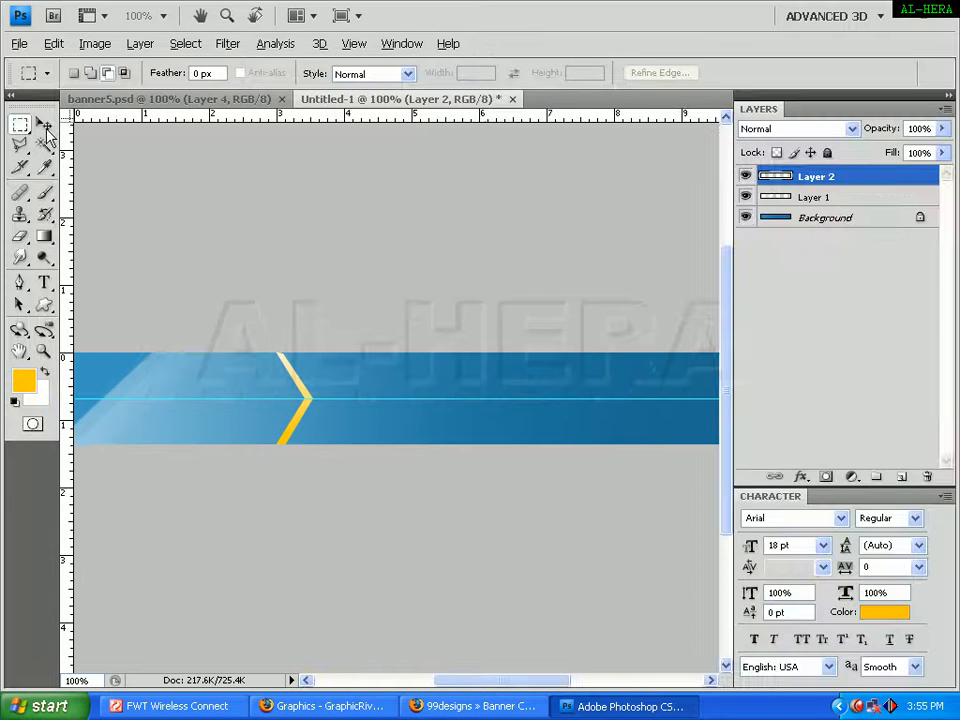
- Nudge the yellow chevron 5 pixels to the left with the Move tool
click(44, 123)
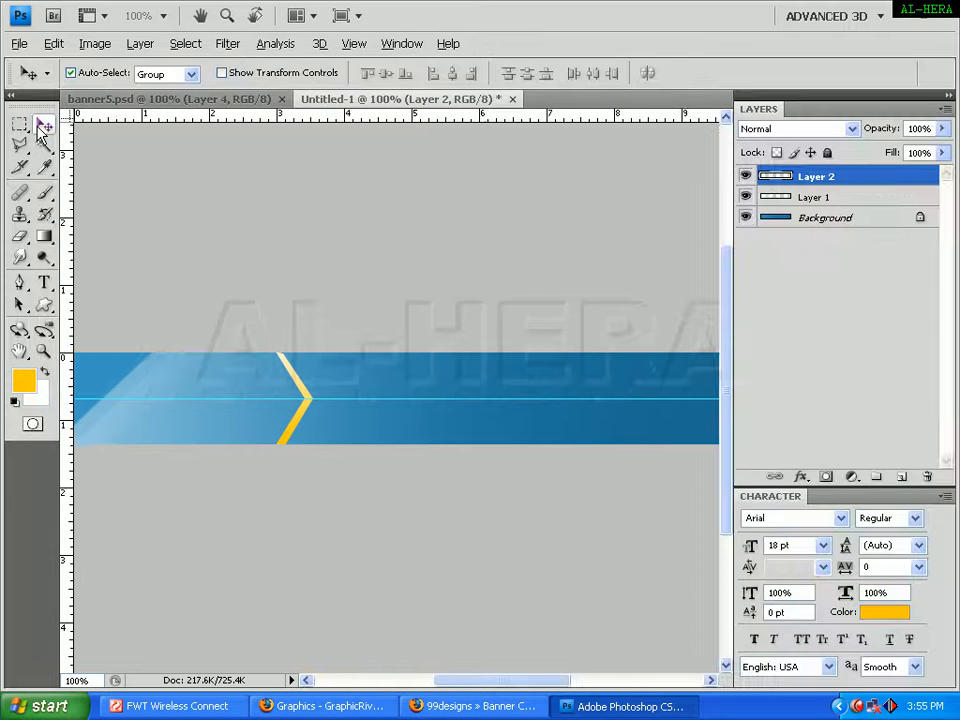
key(Tab)
key(Left)
key(Left)
key(Left)
key(Left)
key(Left)
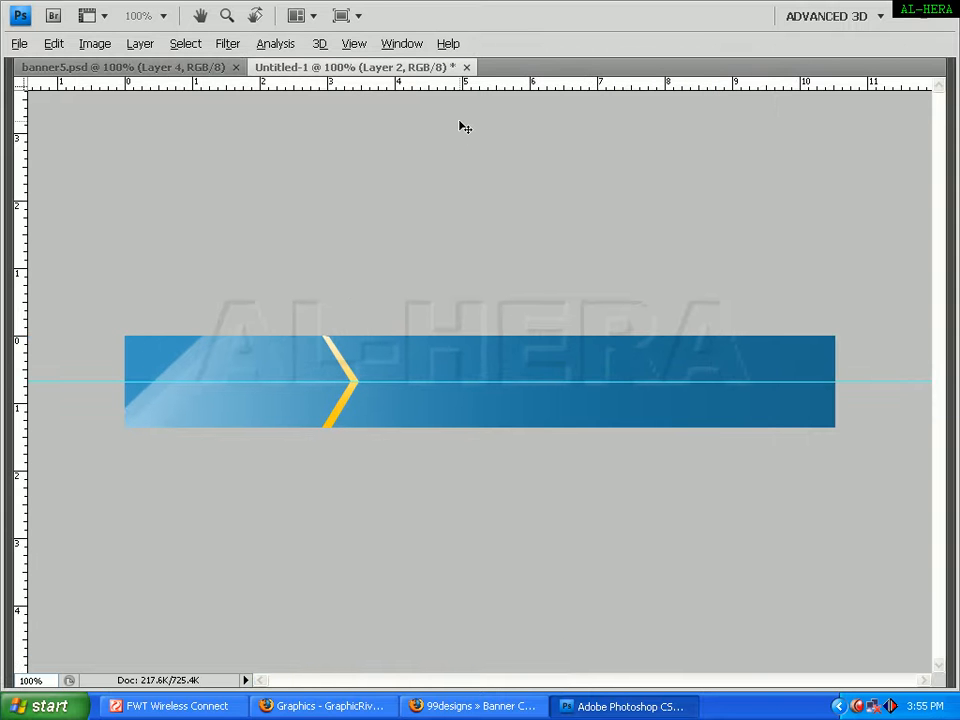
- Apply a Bevel and Emboss layer style with the Pillow Emboss style to the yellow chevron layer
click(140, 44)
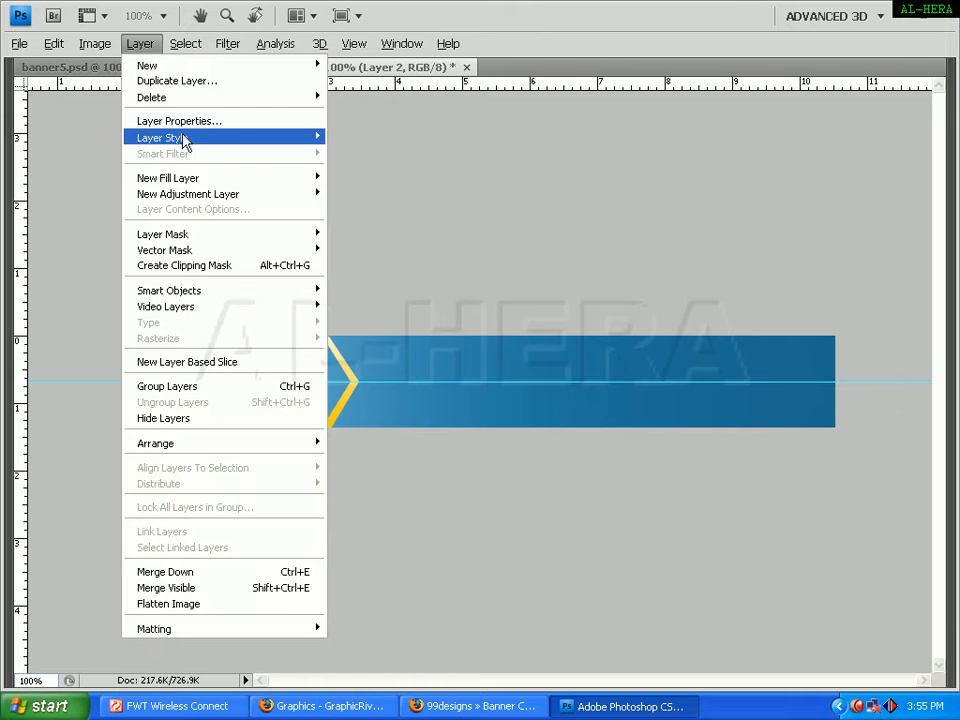
mouse_move(184, 144)
click(400, 226)
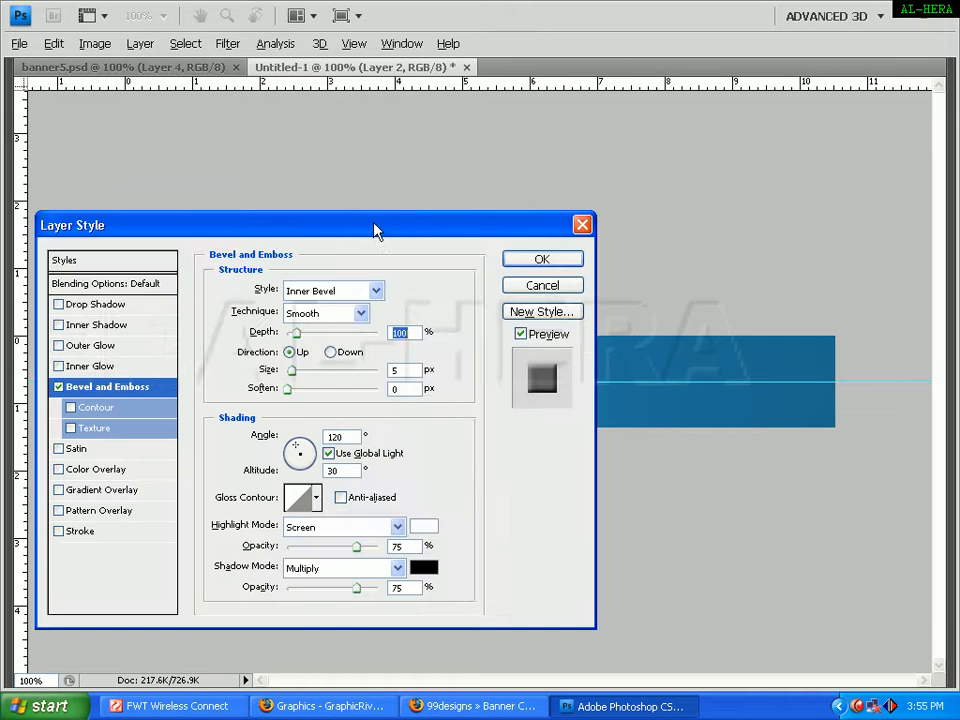
drag(352, 240, 765, 172)
click(790, 229)
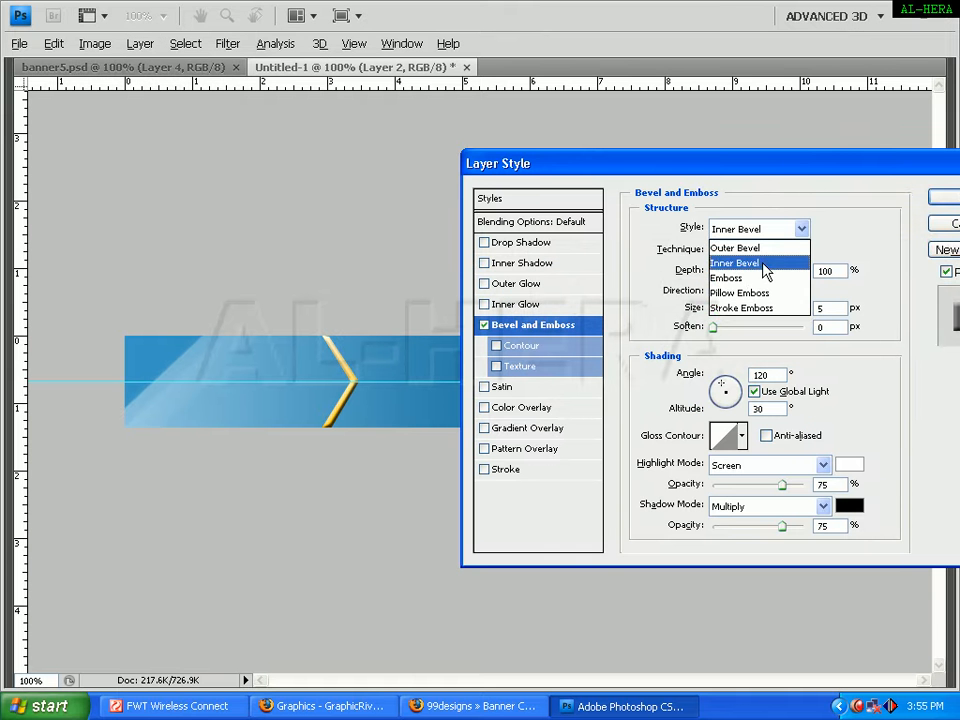
click(755, 293)
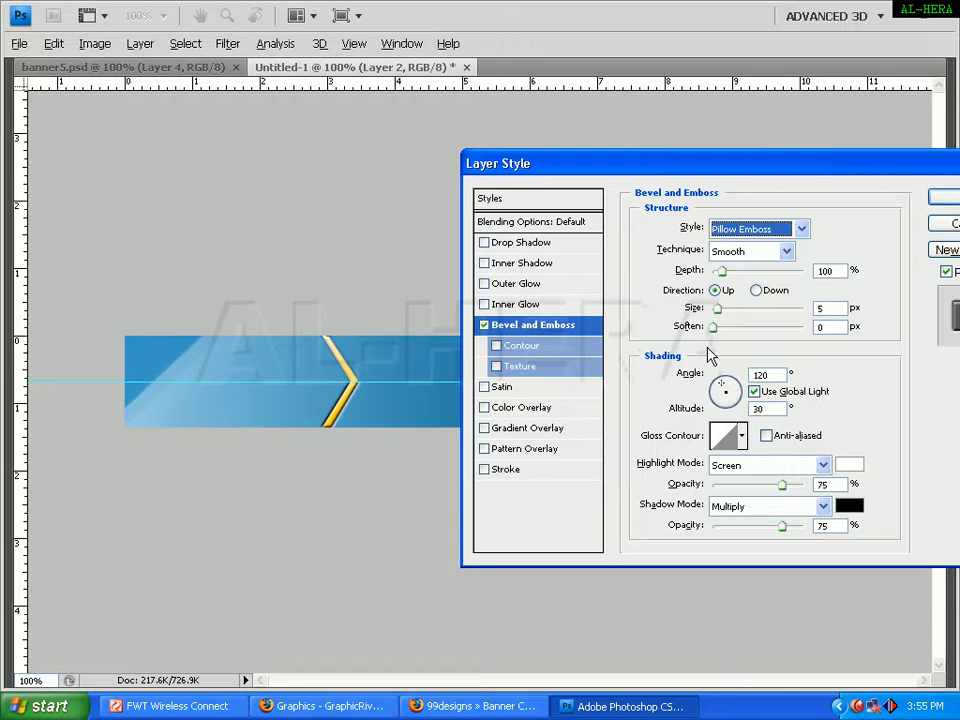
key(Return)
key(Tab)
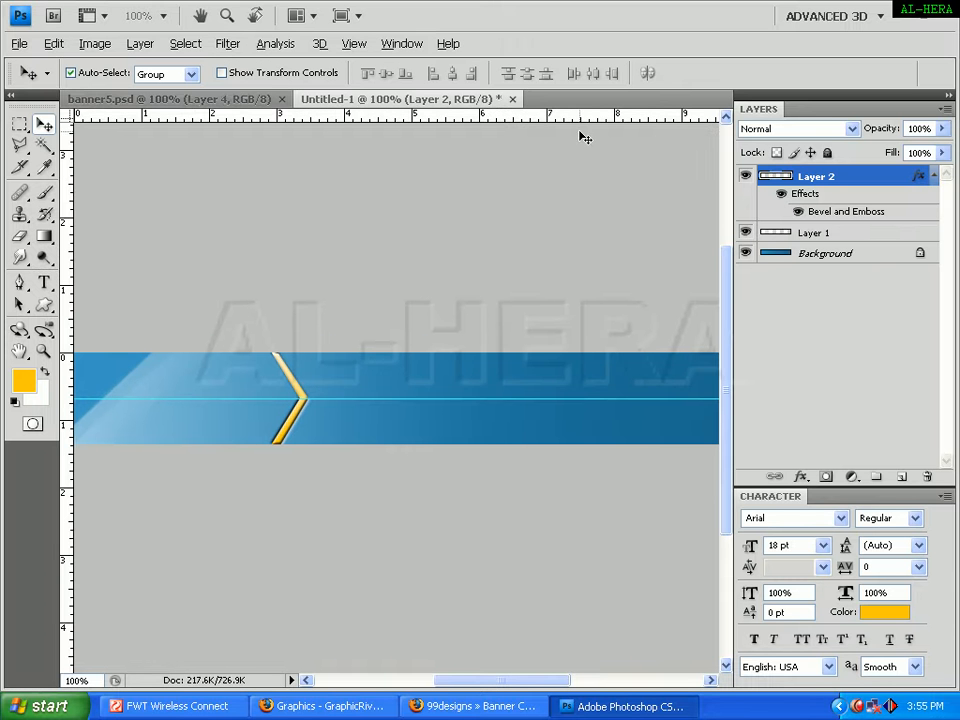
- Draw an orange-yellow 40-sided star with smooth corners and sides indented by 30%, beside the chevron, modelled on the badge in banner5.psd
click(205, 100)
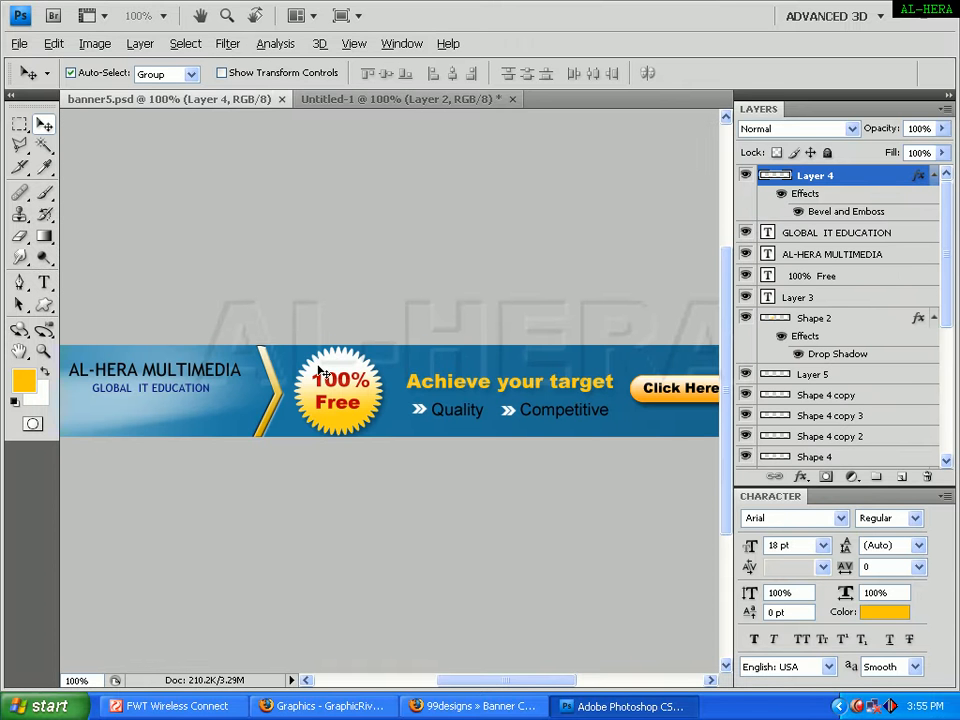
click(325, 100)
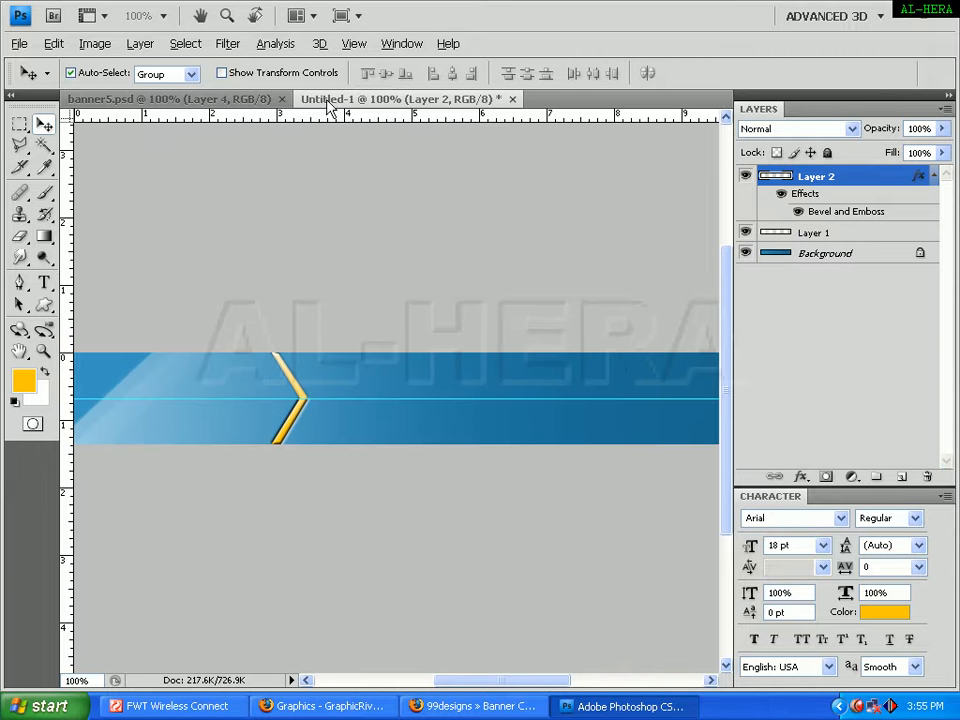
click(45, 305)
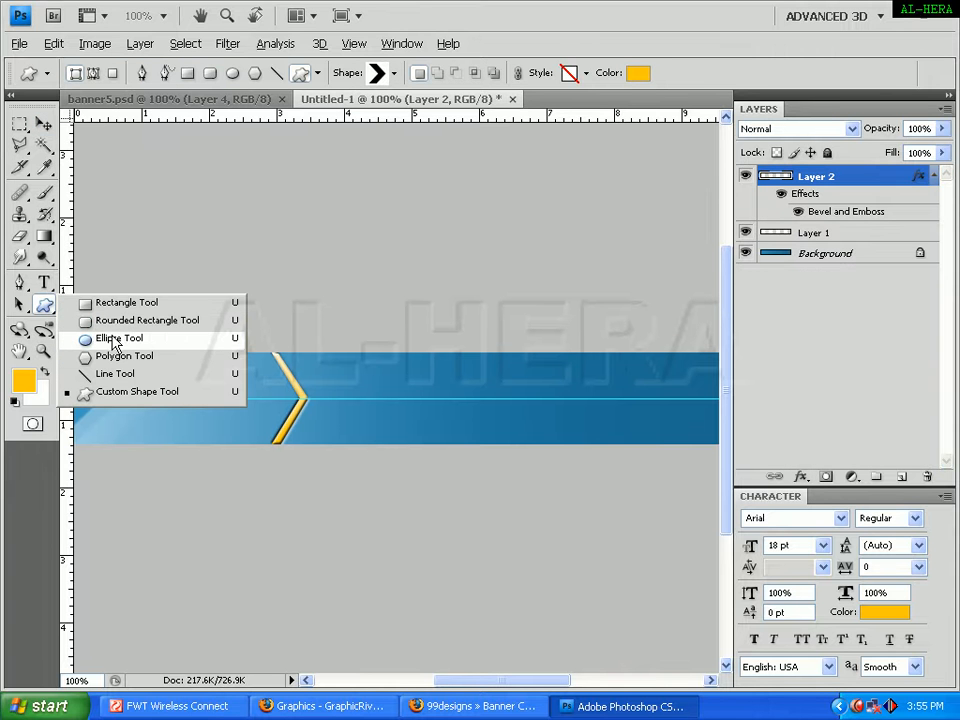
click(124, 356)
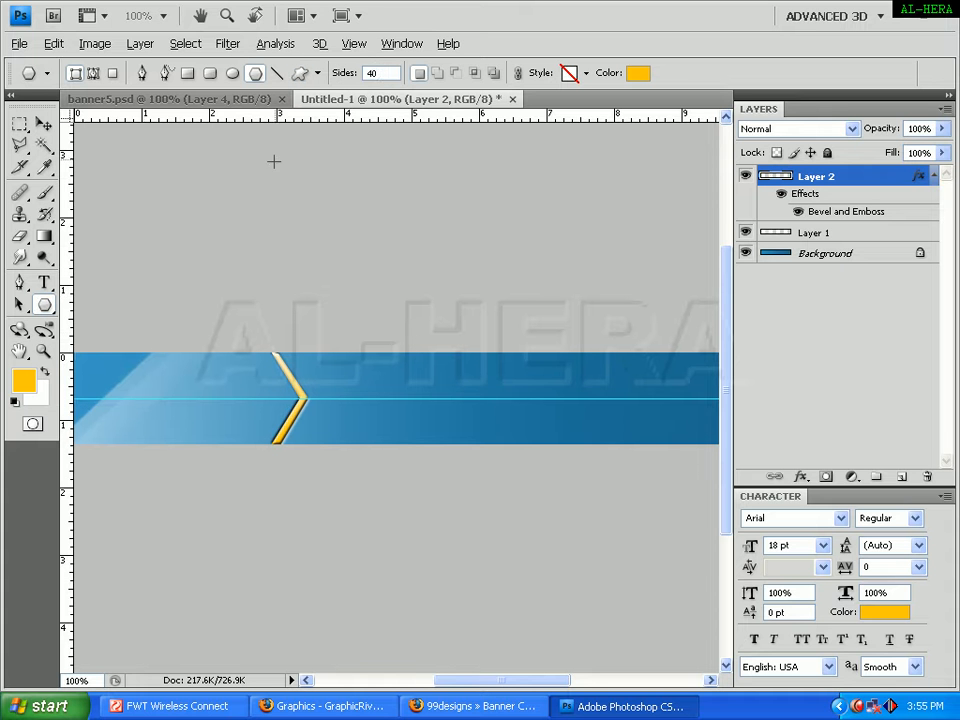
click(318, 74)
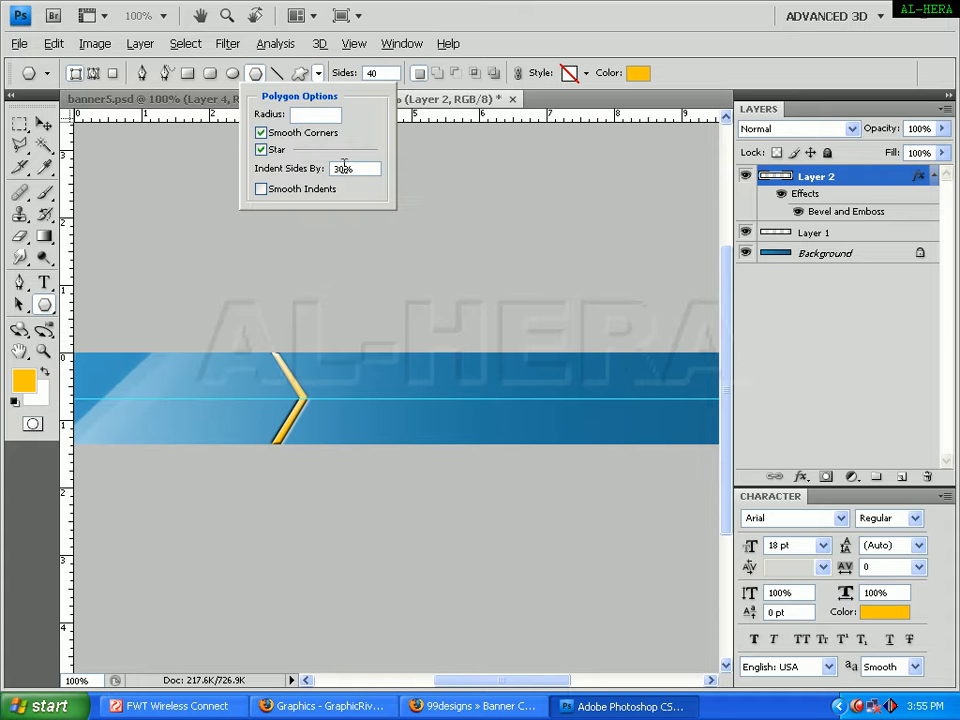
click(264, 134)
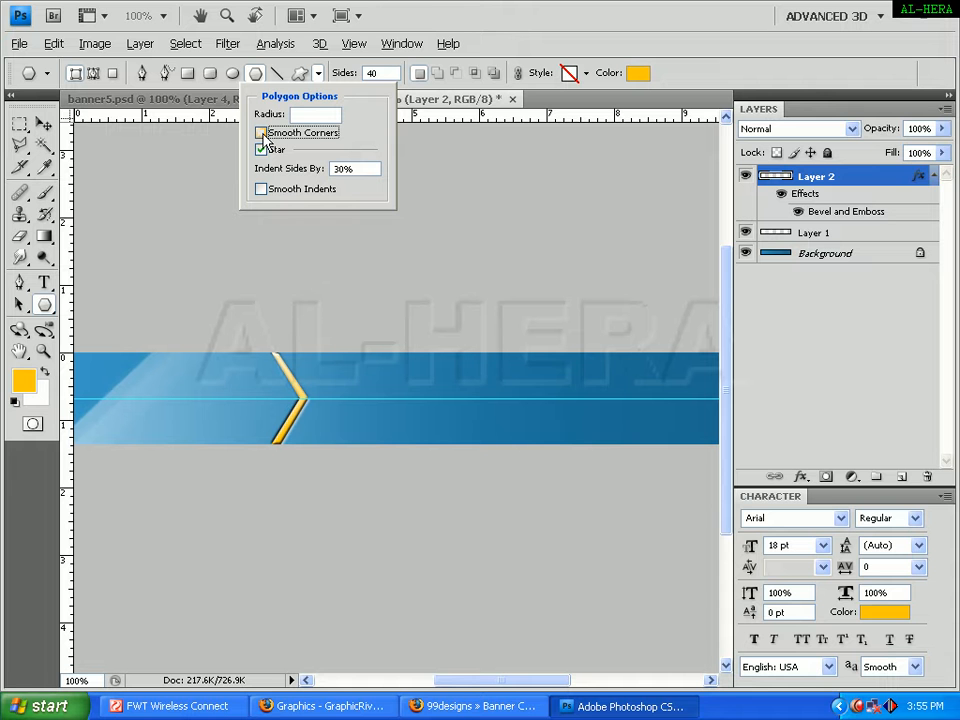
click(265, 133)
click(268, 150)
click(268, 150)
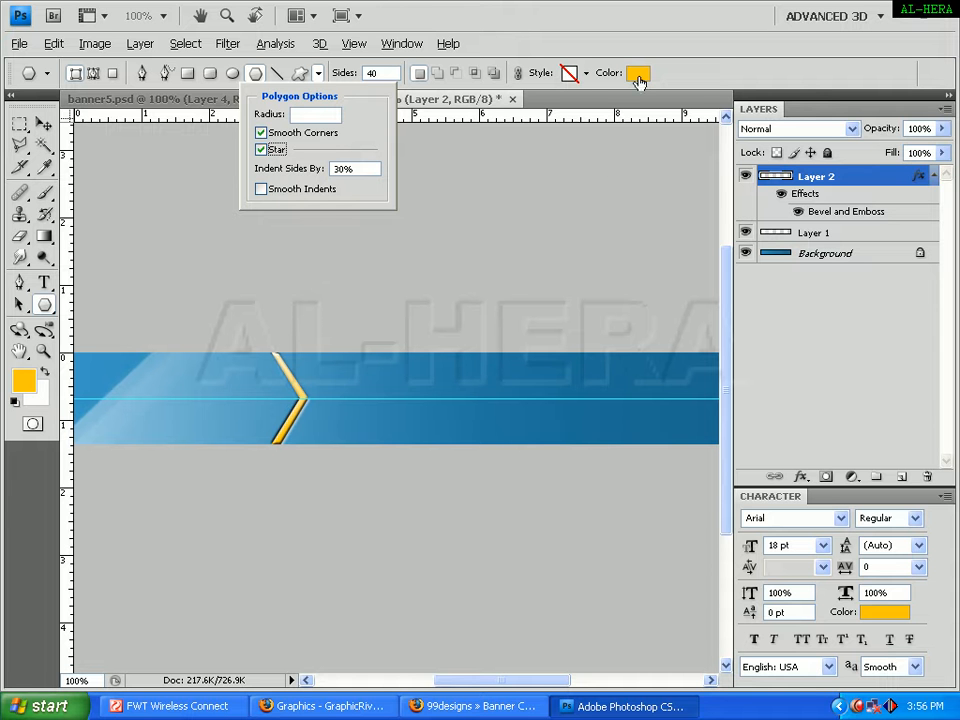
click(424, 97)
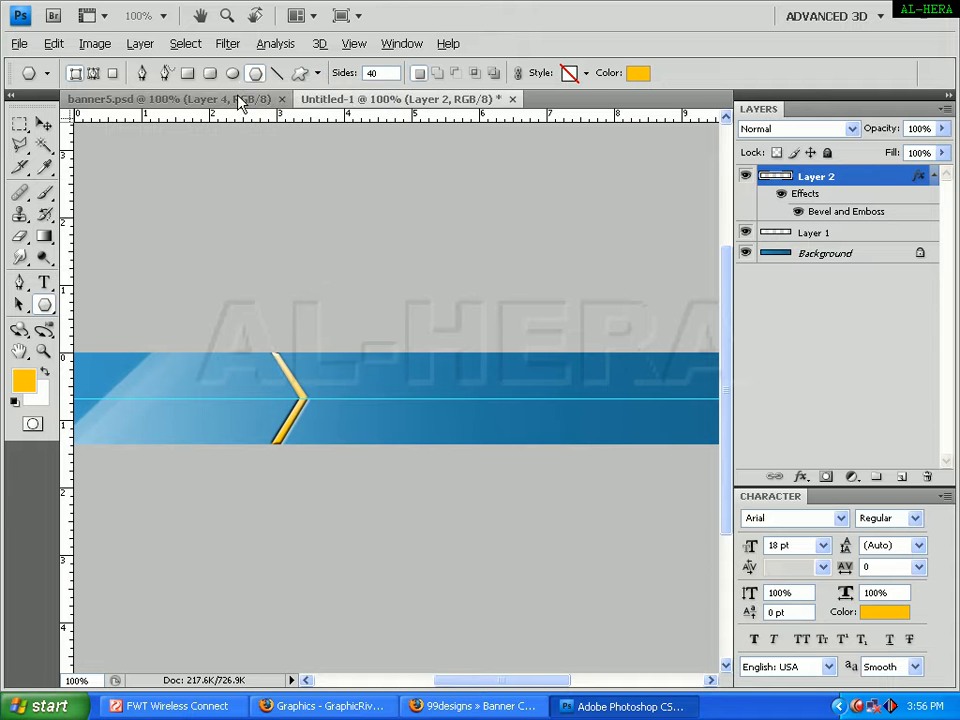
click(220, 100)
click(415, 98)
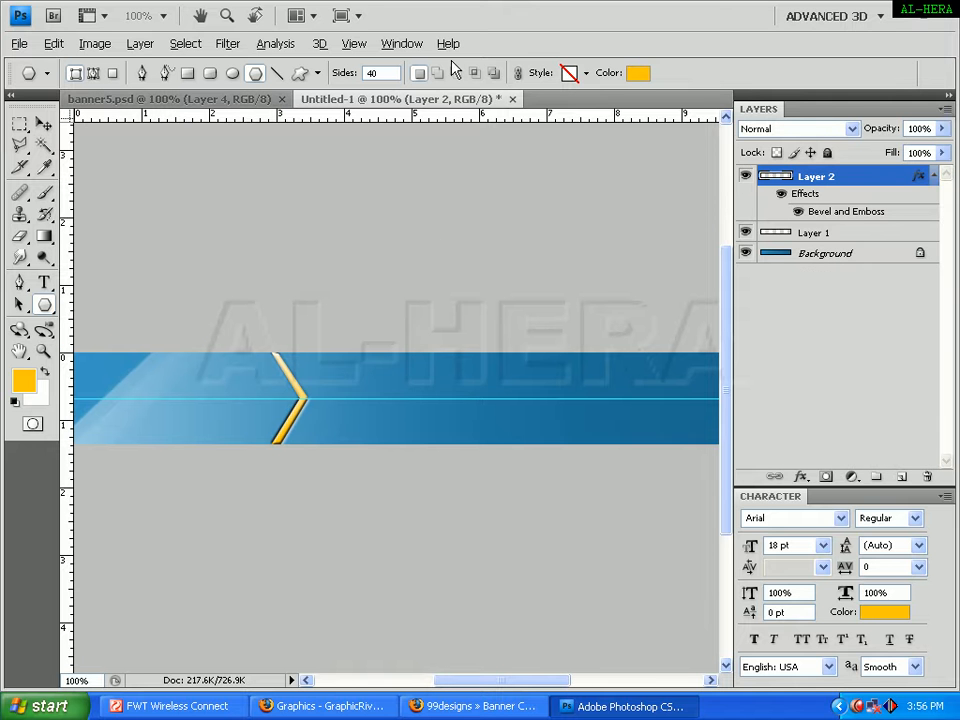
drag(358, 366, 368, 412)
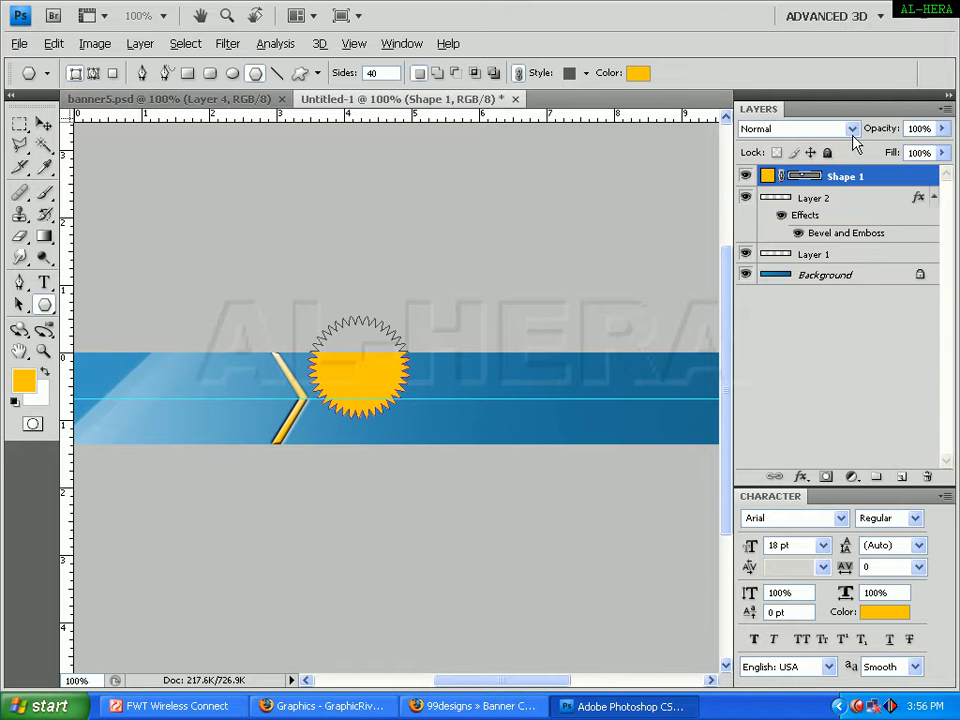
- Rasterize the yellow star shape layer
click(143, 44)
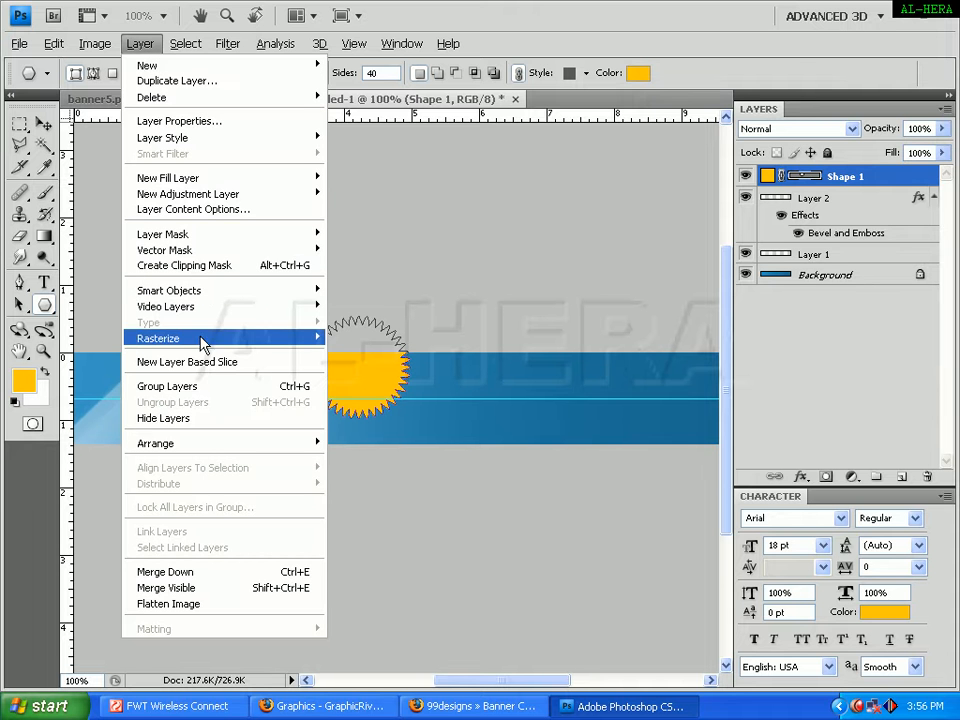
mouse_move(205, 345)
click(370, 354)
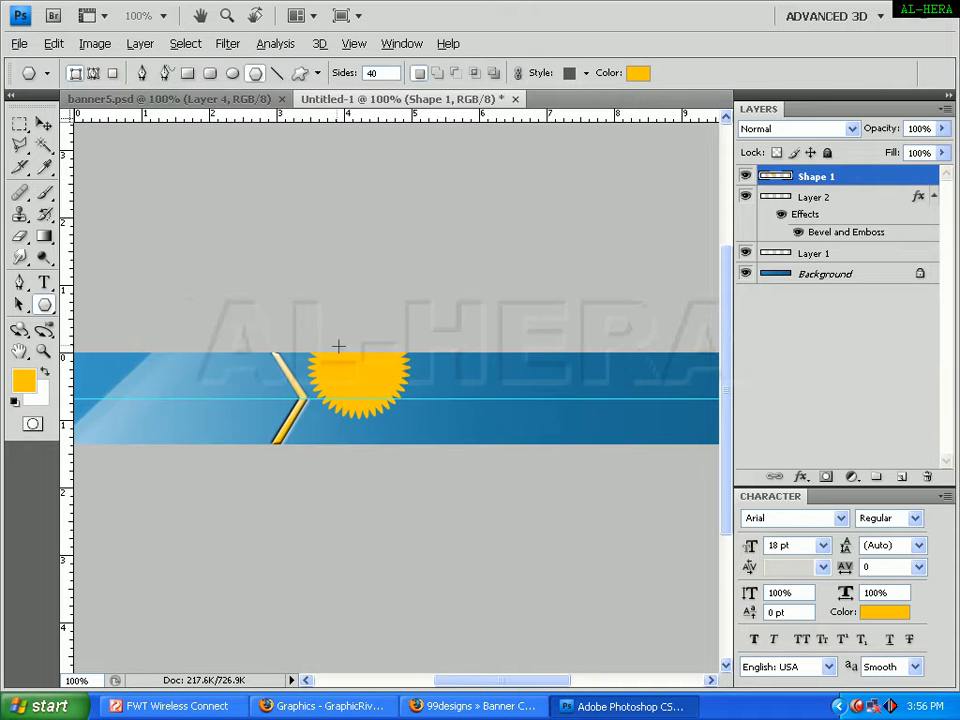
- Centre the star vertically on the guide and scale it down to fit within the banner's height
click(44, 123)
drag(356, 396, 368, 413)
key(ctrl+t)
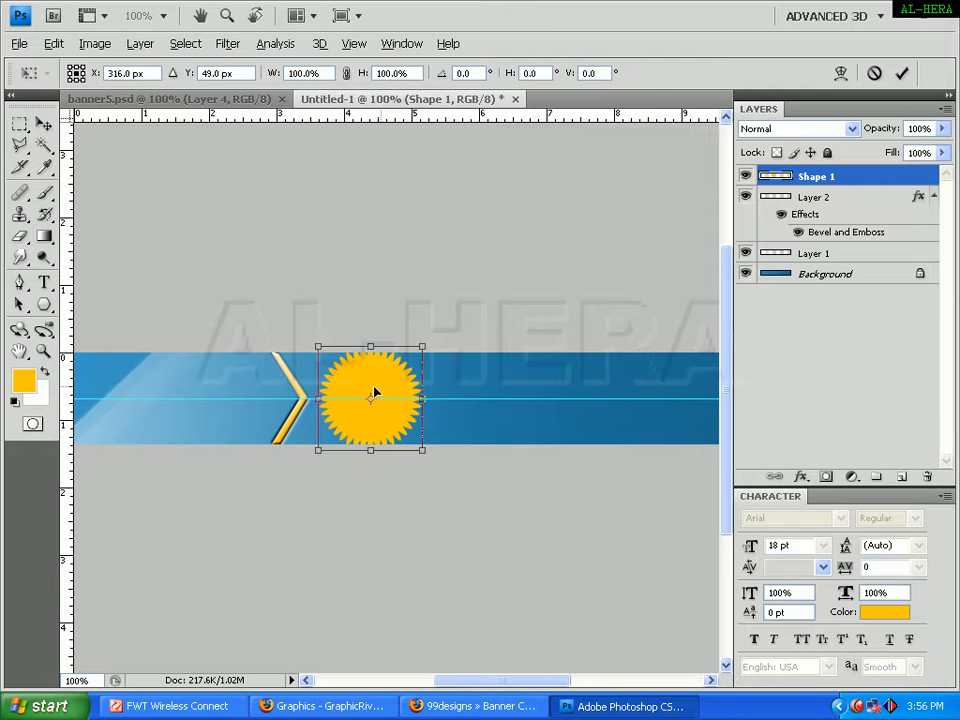
drag(425, 357, 420, 364)
key(Return)
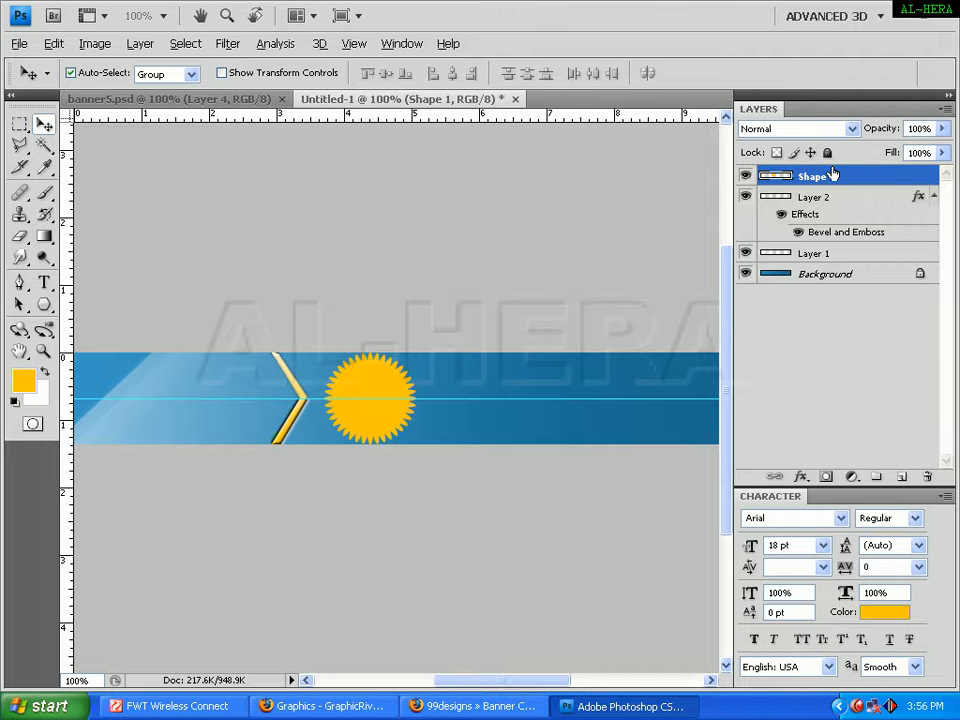
- Fill the selected star with a linear gradient, white at its upper edge and yellow at its lower edge, and remove the selection
ctrl+click(776, 177)
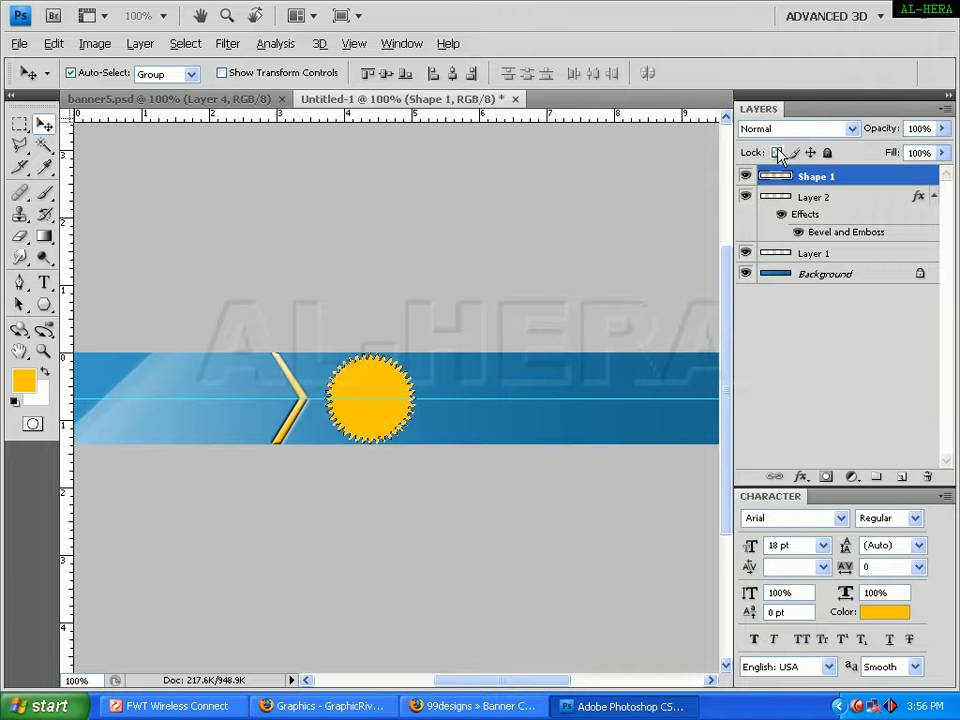
click(44, 236)
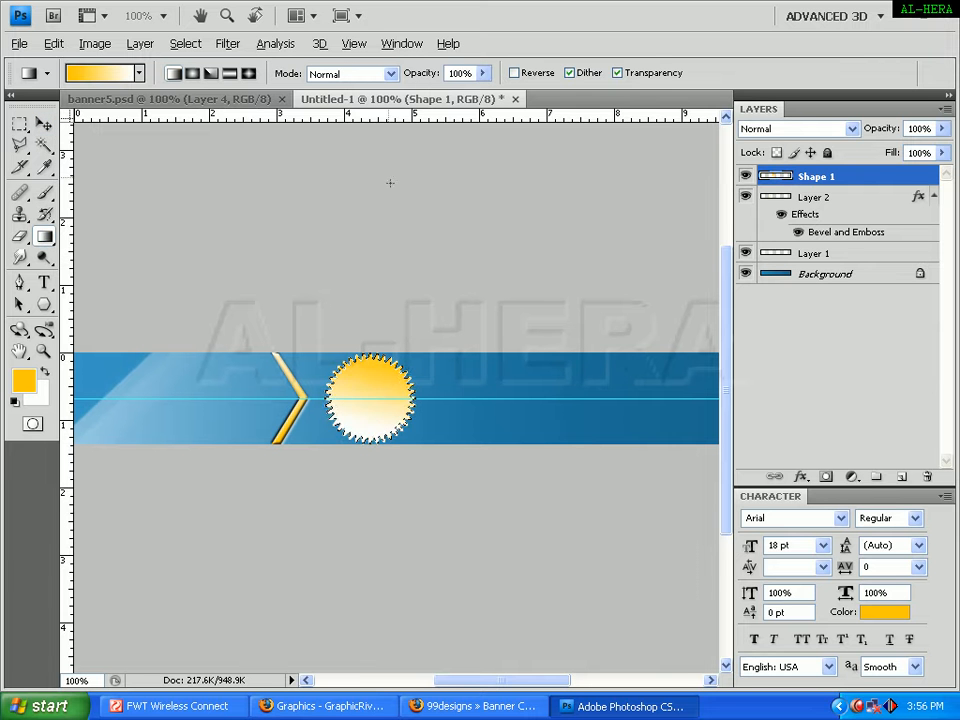
click(180, 99)
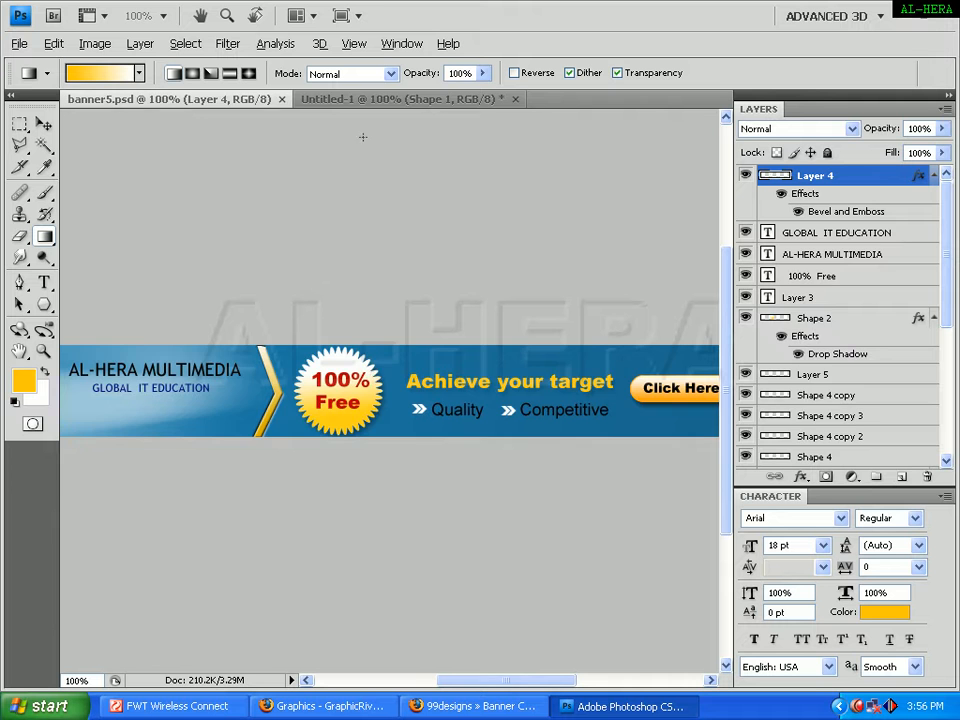
click(375, 99)
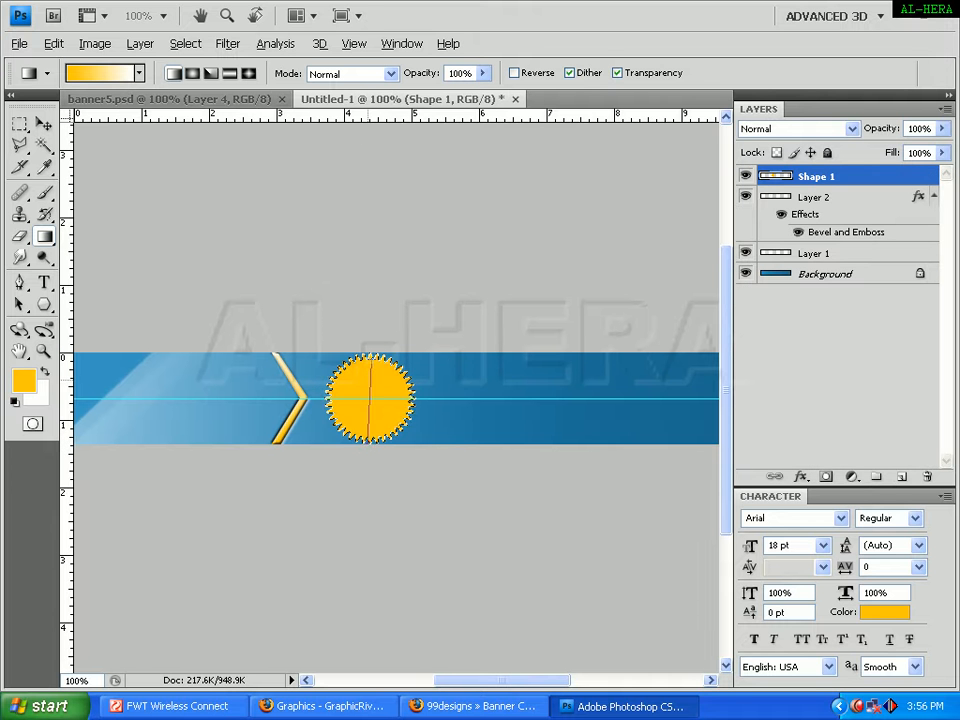
drag(362, 404, 369, 302)
key(ctrl+z)
drag(370, 437, 371, 373)
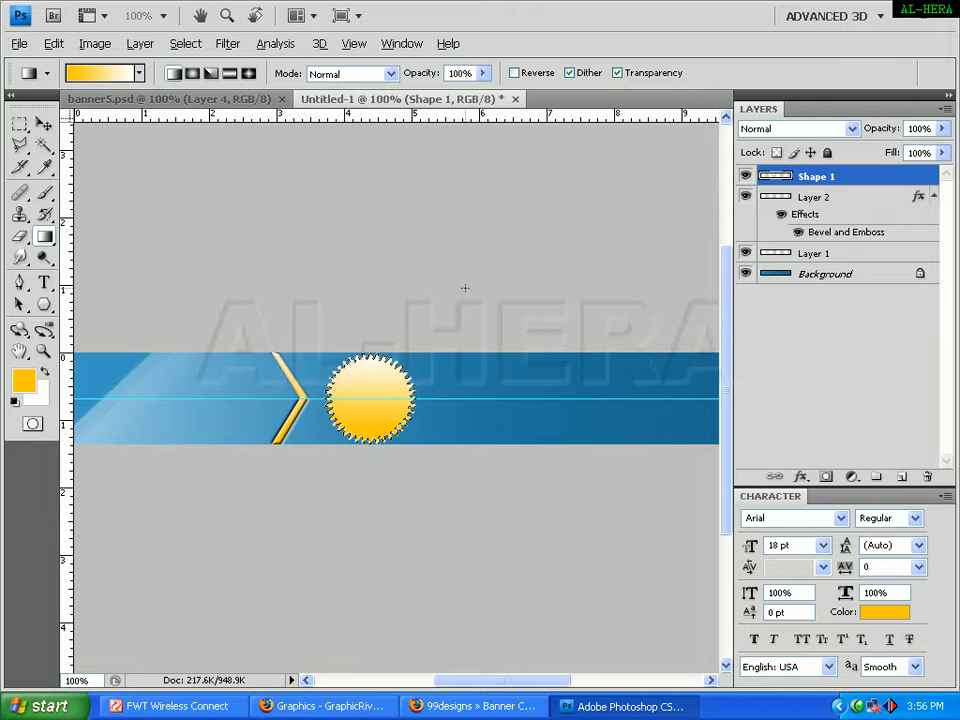
click(19, 123)
click(176, 444)
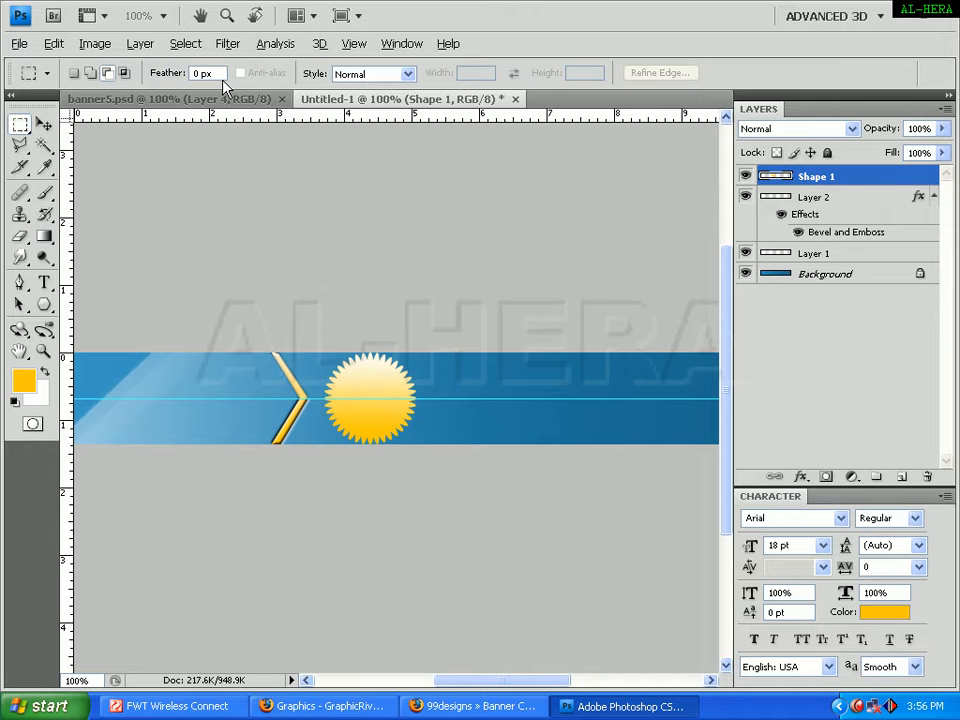
- Add a black Multiply drop shadow with reduced opacity, 5 px distance and 5 px size to the star layer
click(140, 43)
mouse_move(176, 138)
click(370, 158)
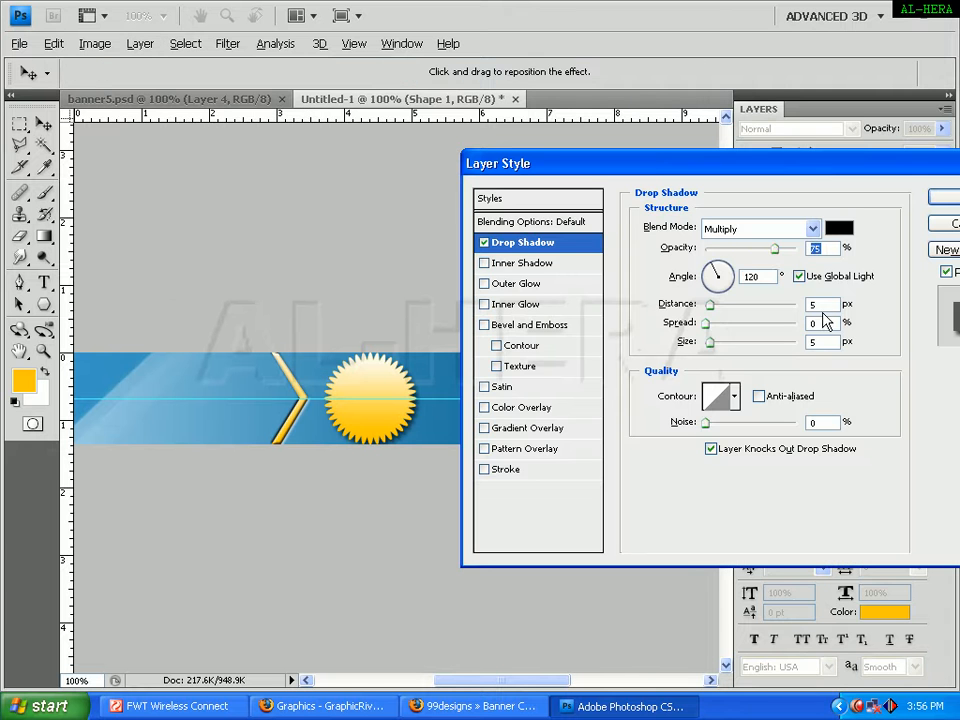
drag(774, 248, 752, 250)
key(Return)
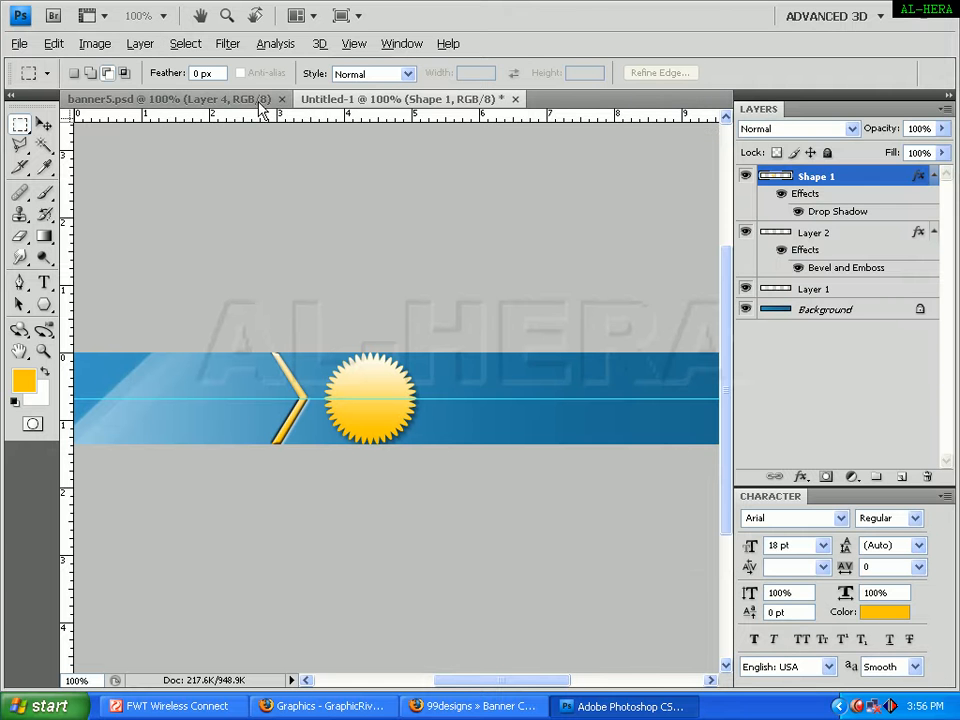
- Compare the new banner's badge and text with the finished banner5.psd design
click(200, 99)
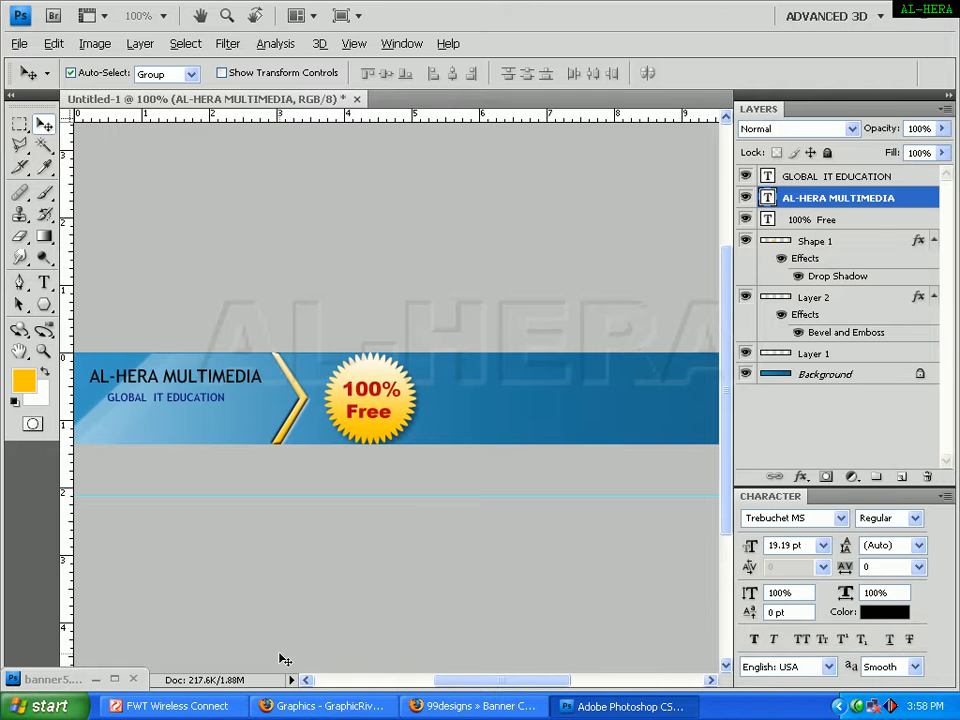
click(114, 679)
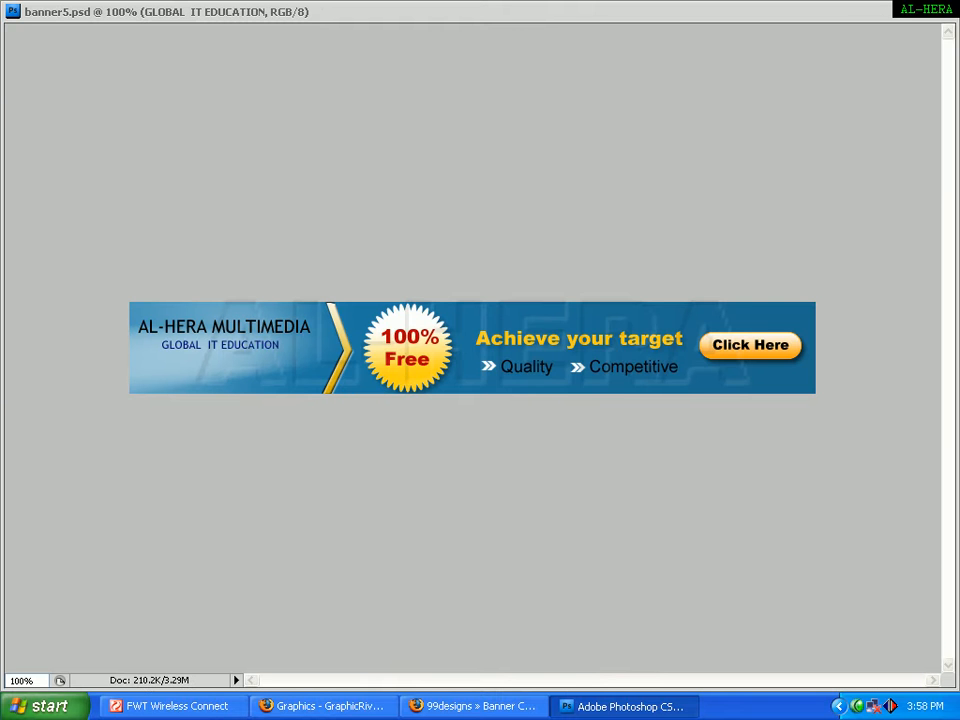
click(902, 13)
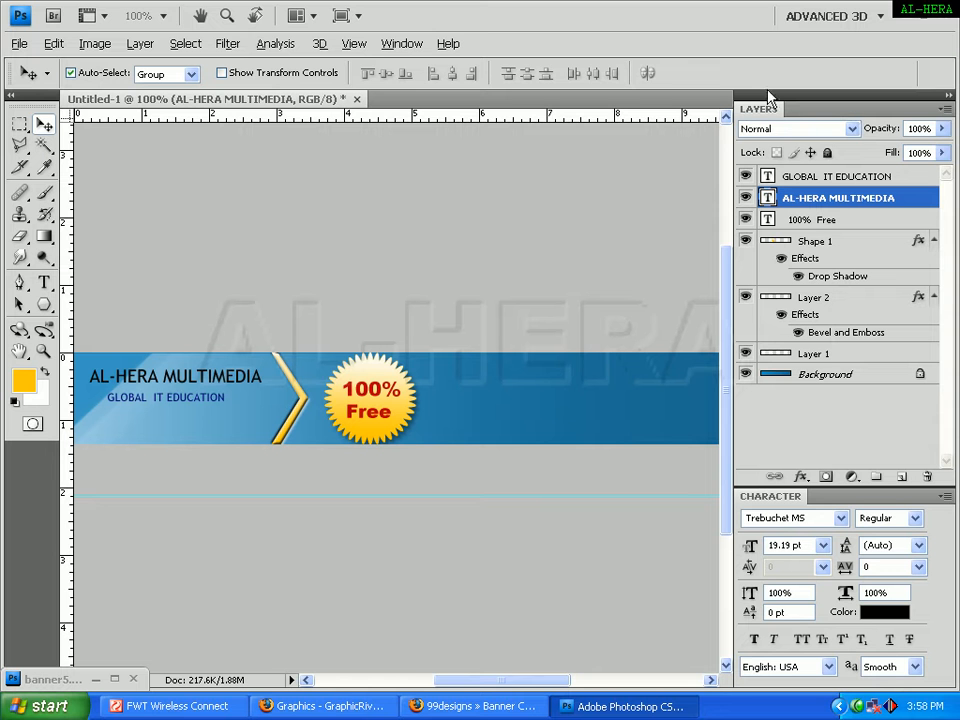
- Examine the font, size and colour settings of the AL-HERA MULTIMEDIA text layer, and return to the Move tool
double_click(772, 200)
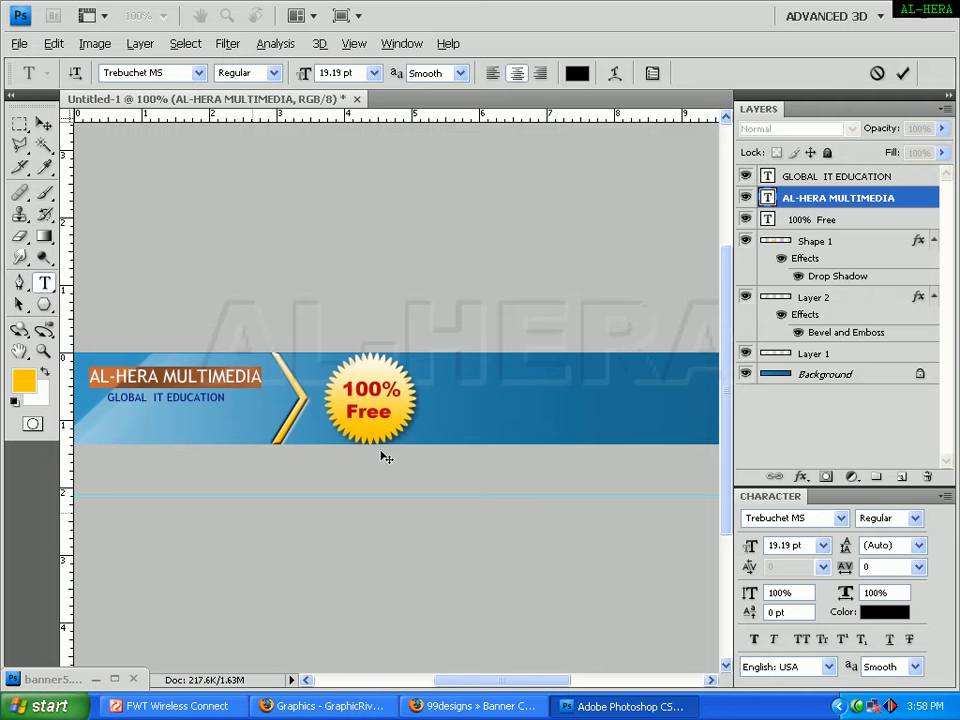
click(251, 380)
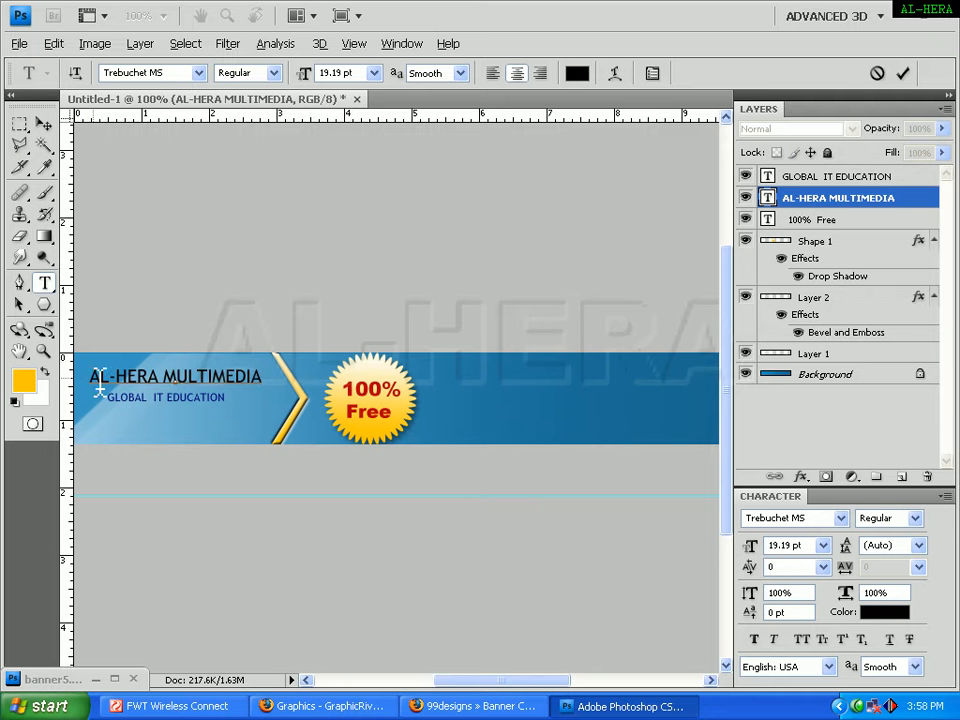
drag(97, 384, 264, 380)
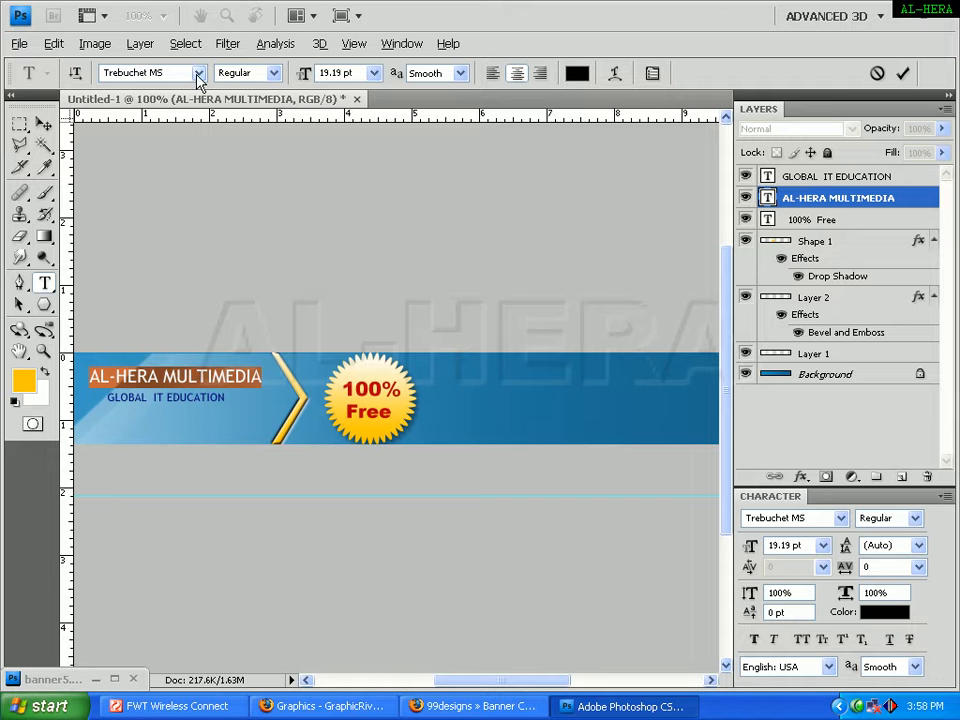
click(44, 123)
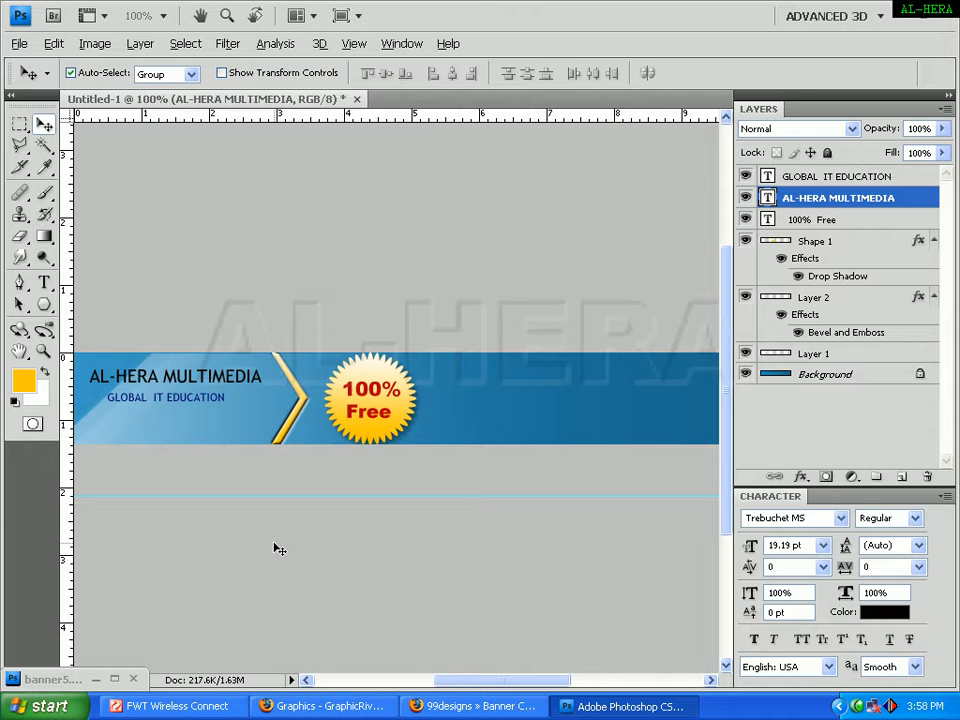
key(Tab)
key(Tab)
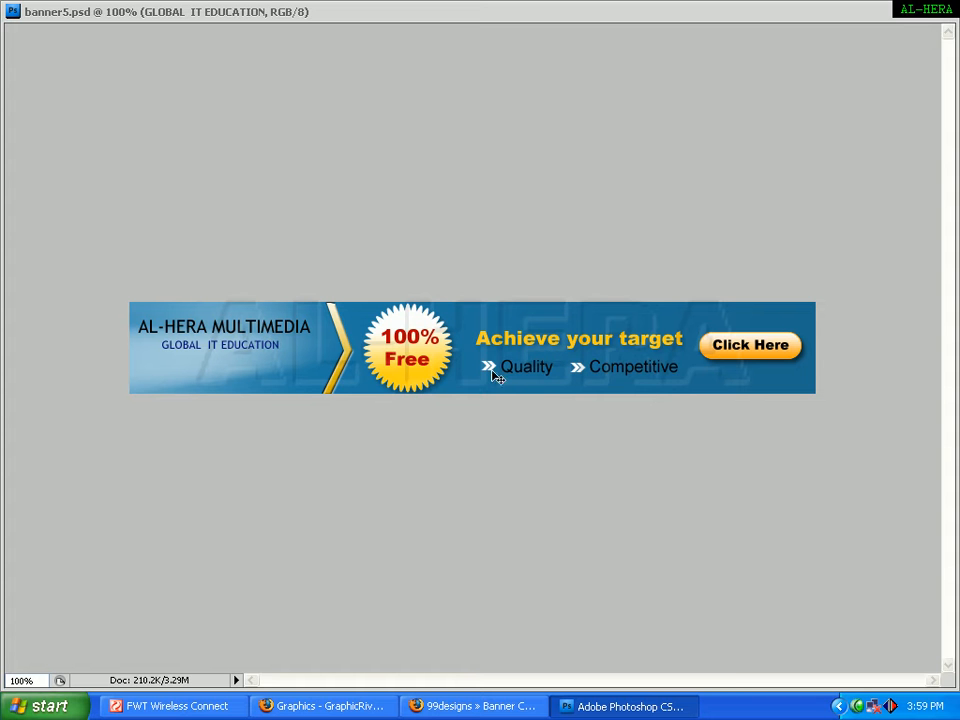
- Draw a small white chevron custom shape in the new banner, to the left of the Quality text
key(f)
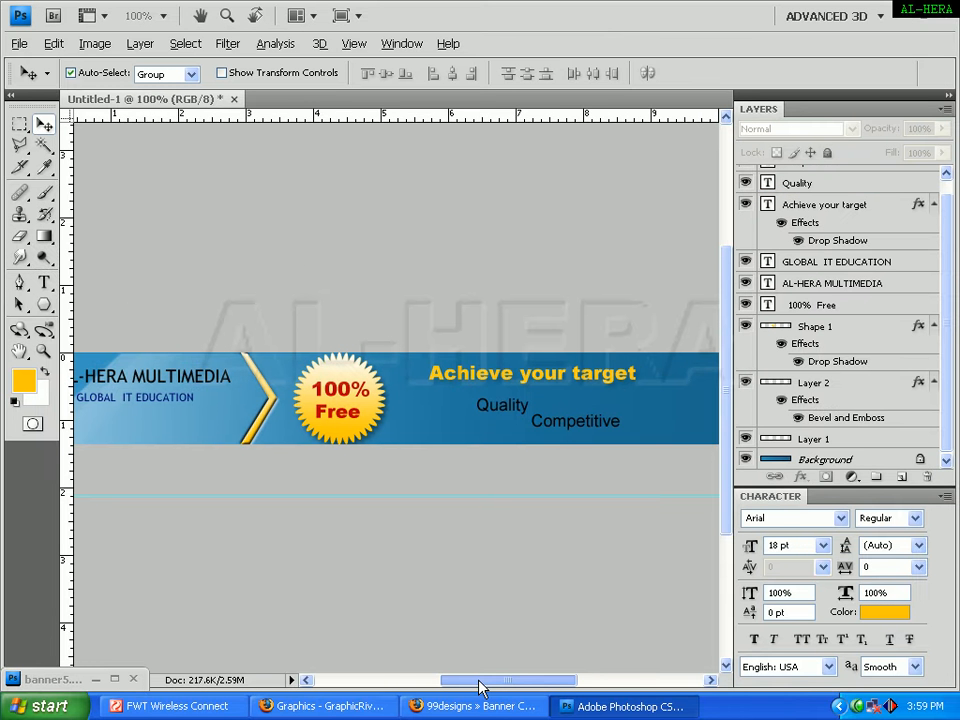
drag(482, 690, 455, 686)
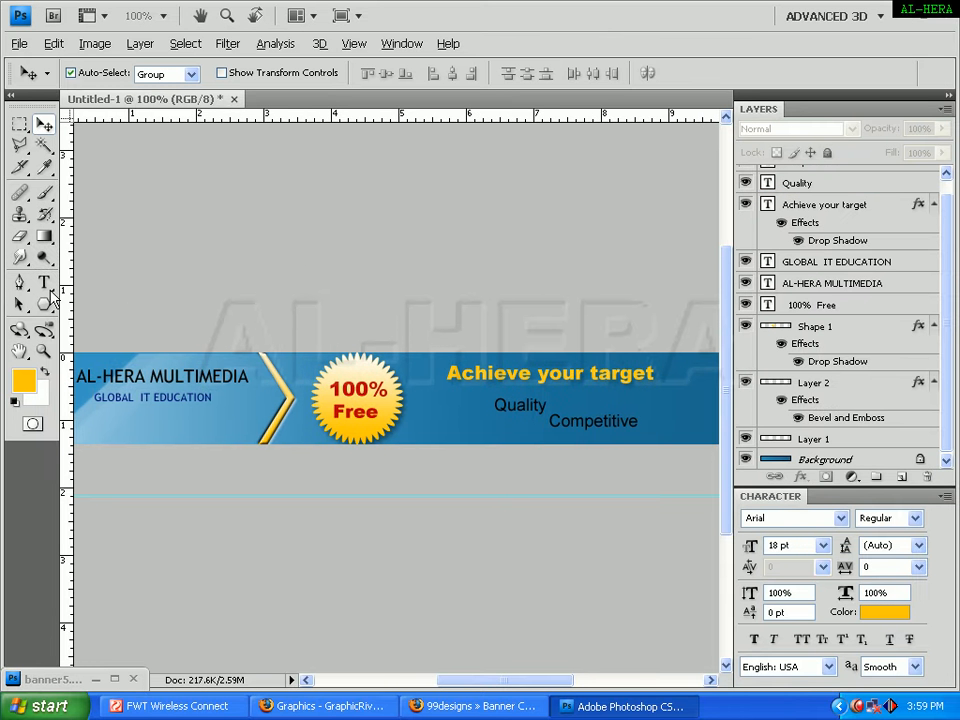
click(46, 308)
click(88, 392)
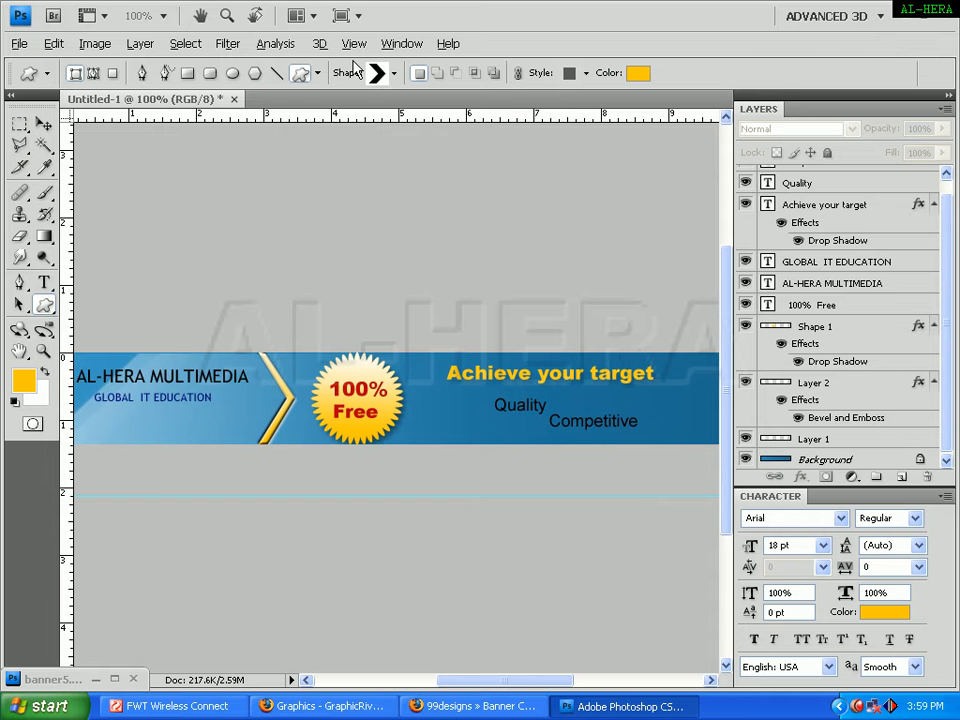
click(395, 74)
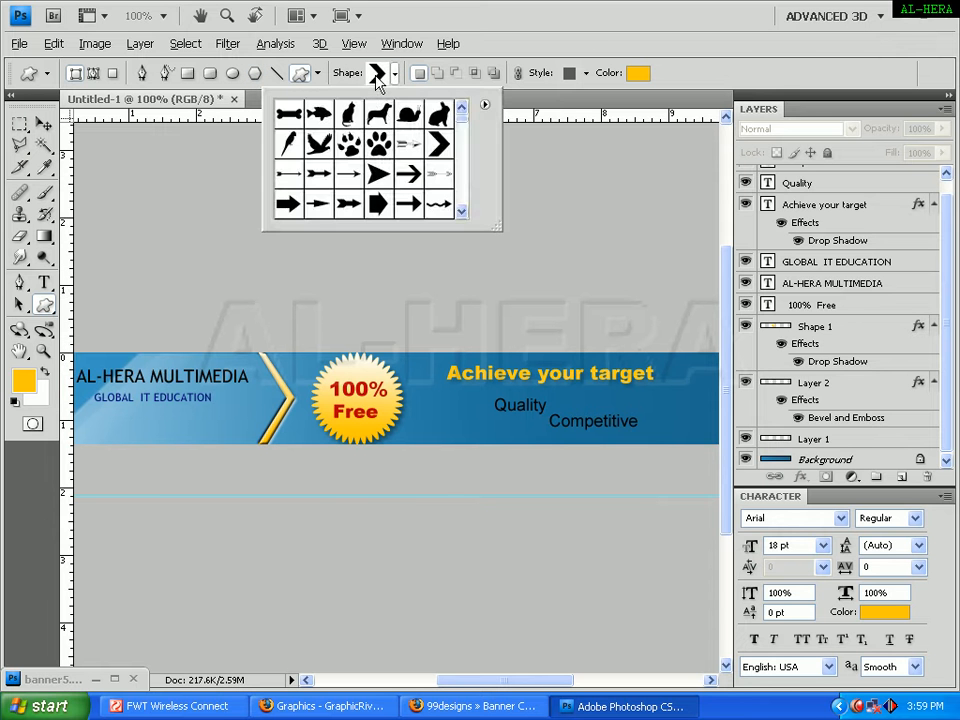
click(638, 73)
drag(386, 350, 268, 317)
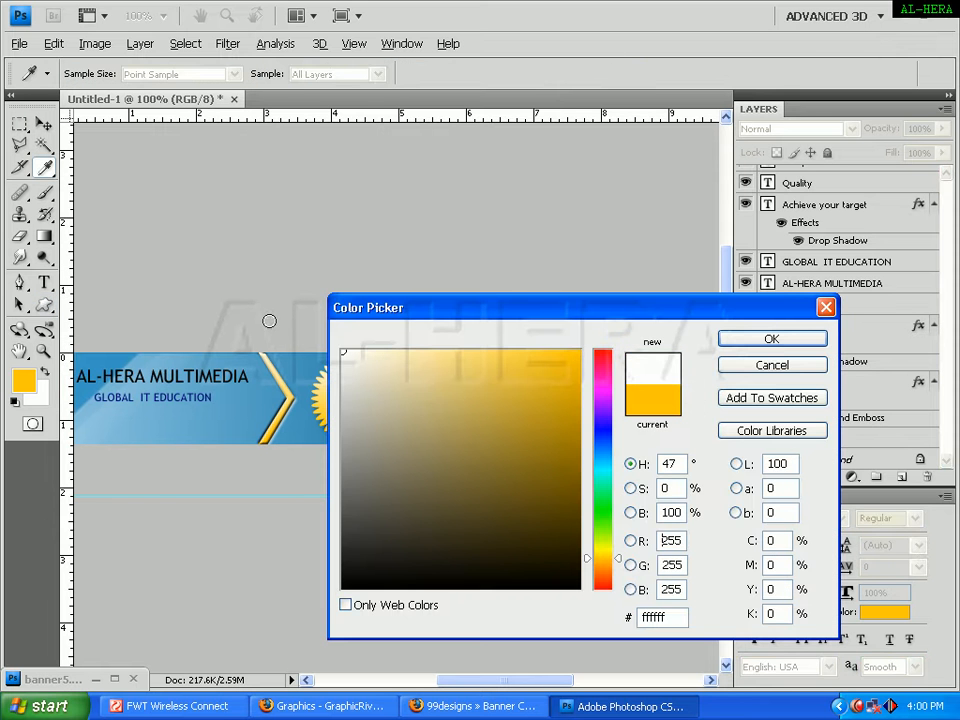
key(Return)
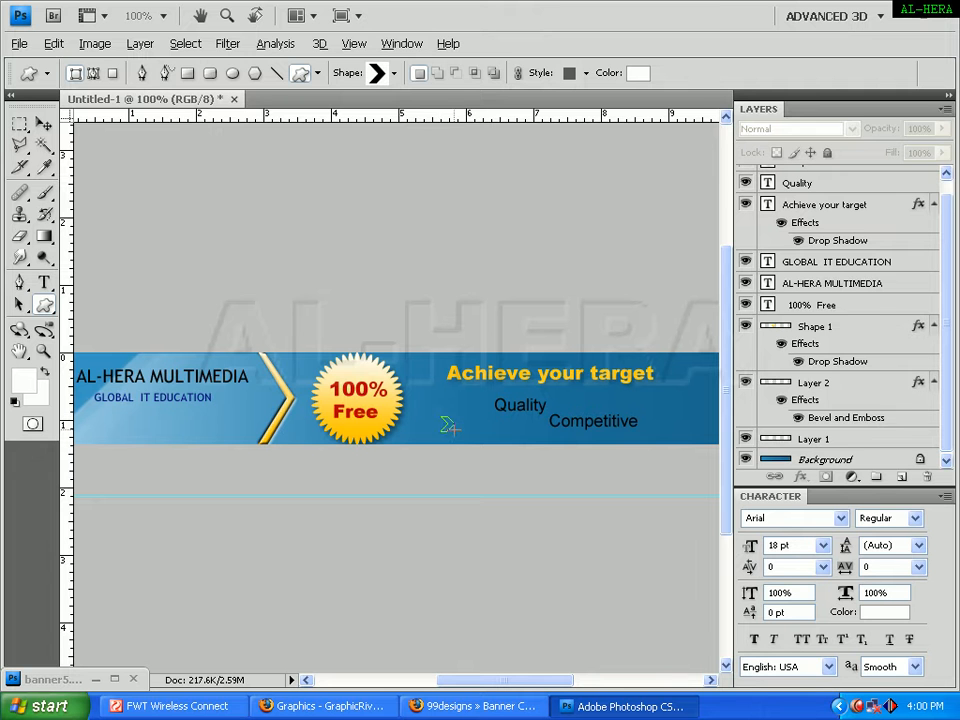
drag(443, 418, 454, 431)
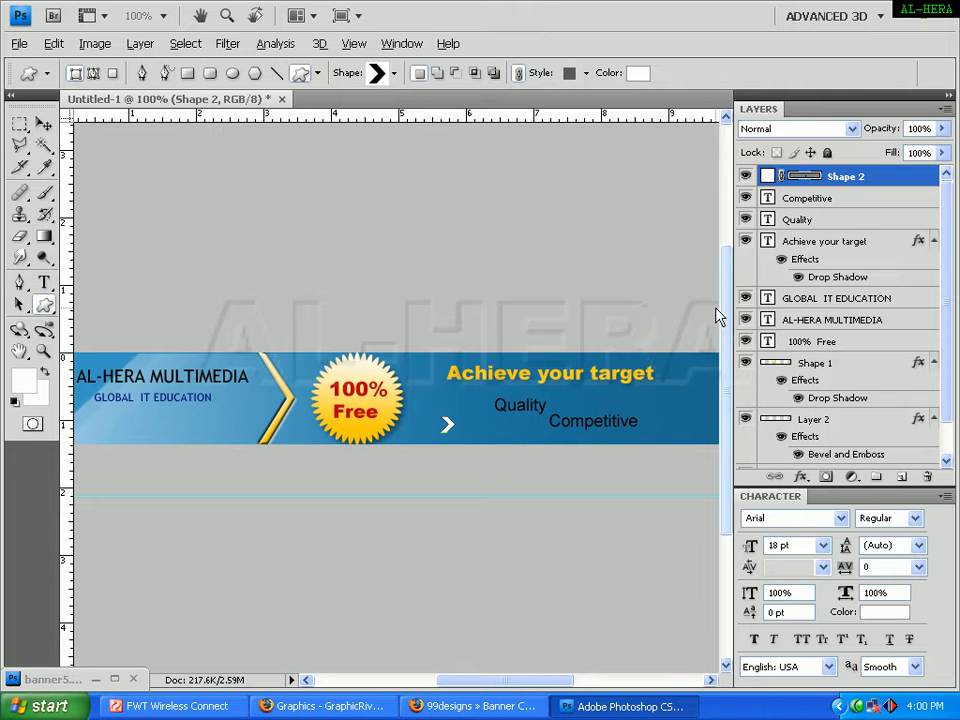
click(130, 44)
mouse_move(210, 336)
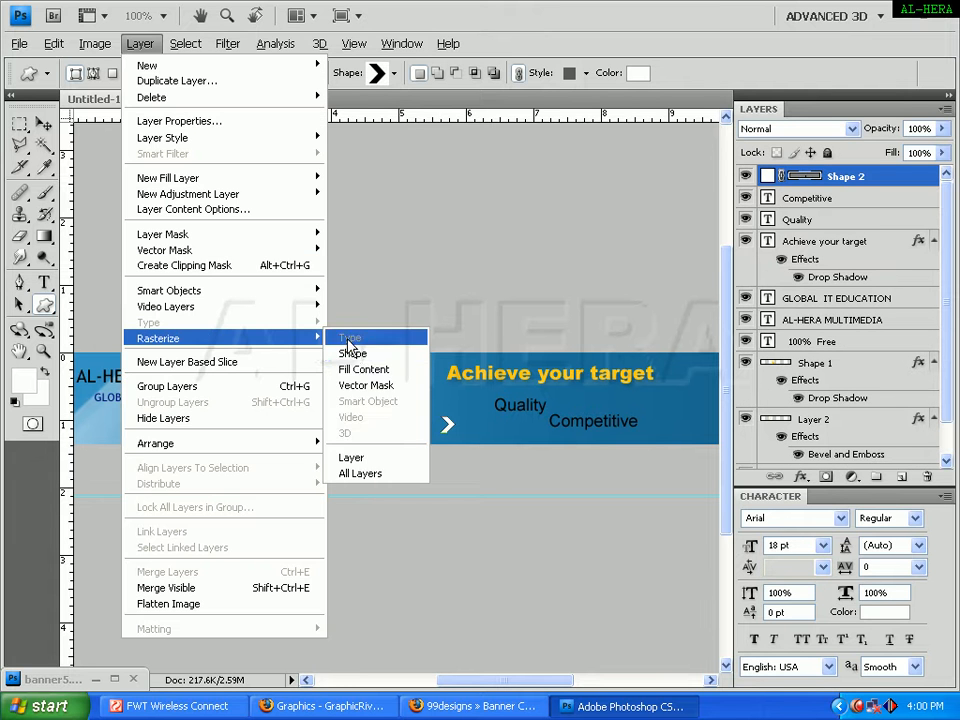
click(397, 356)
click(44, 123)
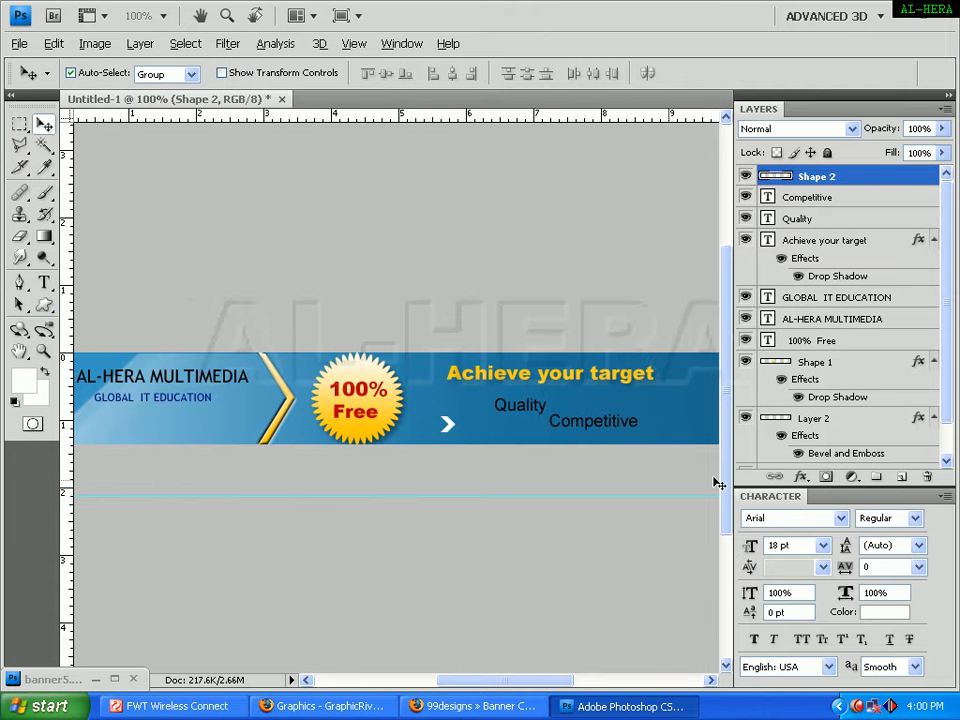
shift+click(460, 435)
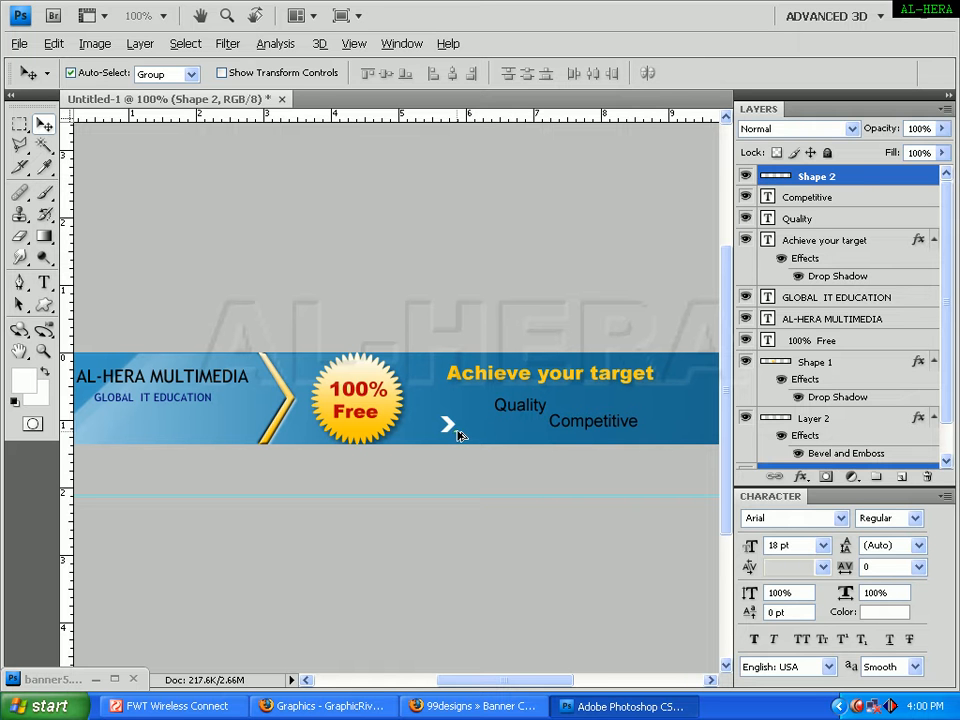
key(ctrl+z)
- Duplicate the white chevron slightly to the right of the original, and rasterize both shape layers
drag(449, 422, 458, 426)
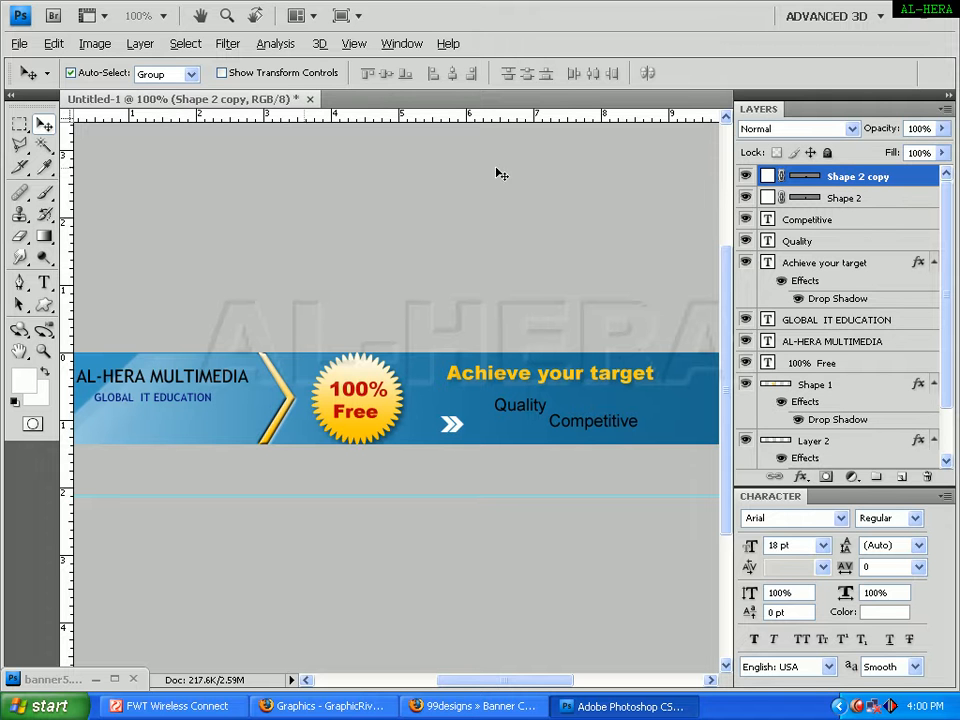
click(140, 43)
mouse_move(203, 346)
key(Escape)
click(843, 197)
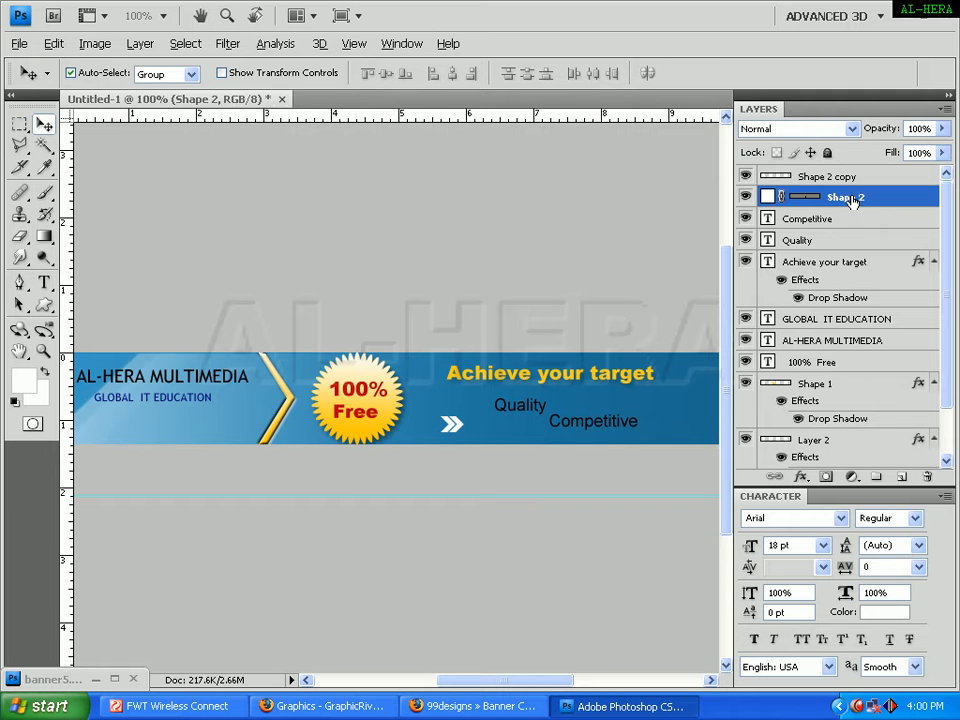
click(140, 43)
mouse_move(203, 308)
mouse_move(203, 338)
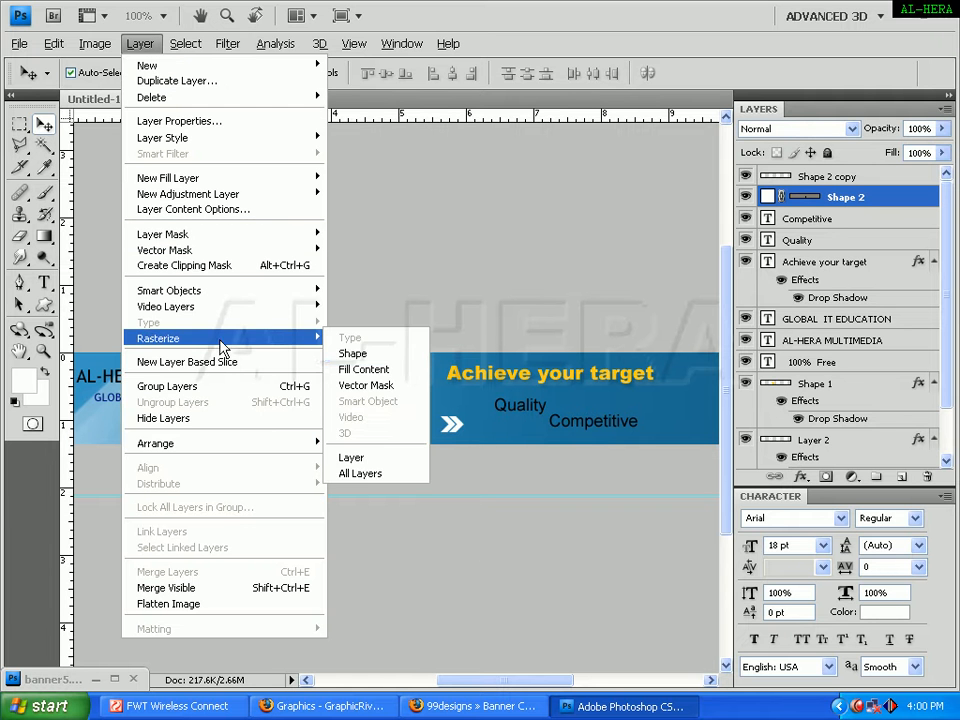
click(360, 353)
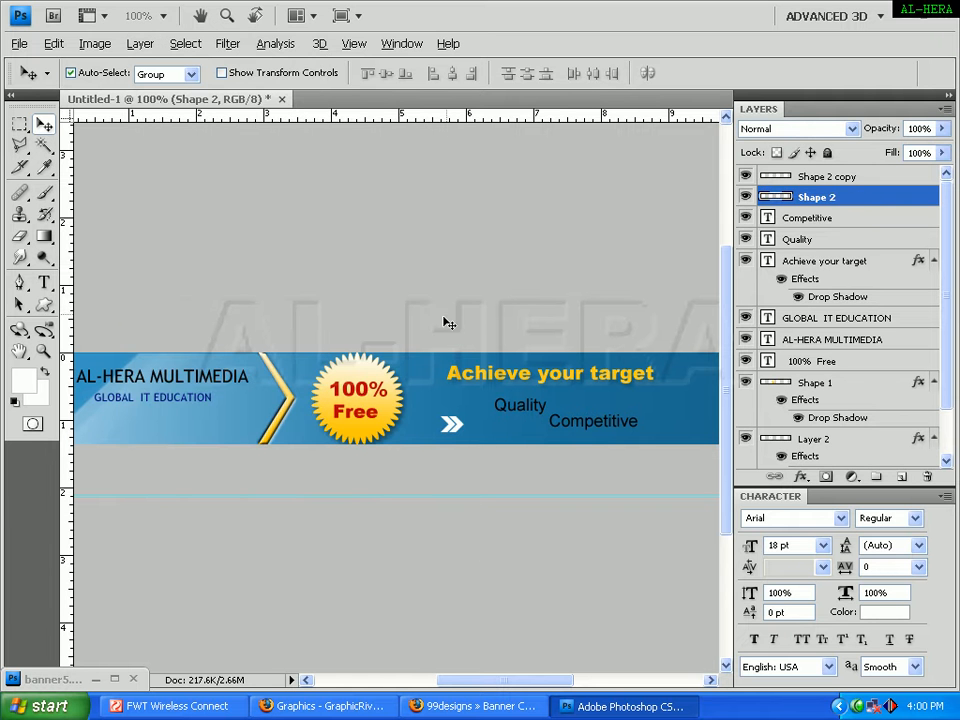
- Merge the two chevron layers into one, and scale the double chevron down slightly
click(860, 180)
key(ctrl+e)
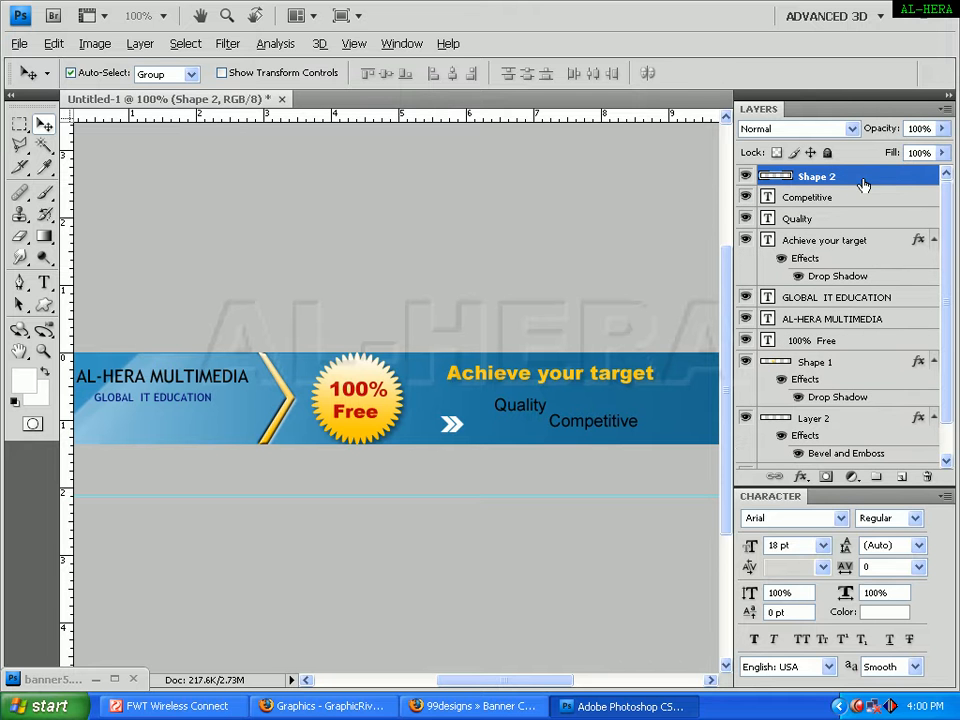
key(Left)
key(Left)
key(Left)
key(Left)
key(ctrl+t)
drag(470, 413, 465, 418)
key(Return)
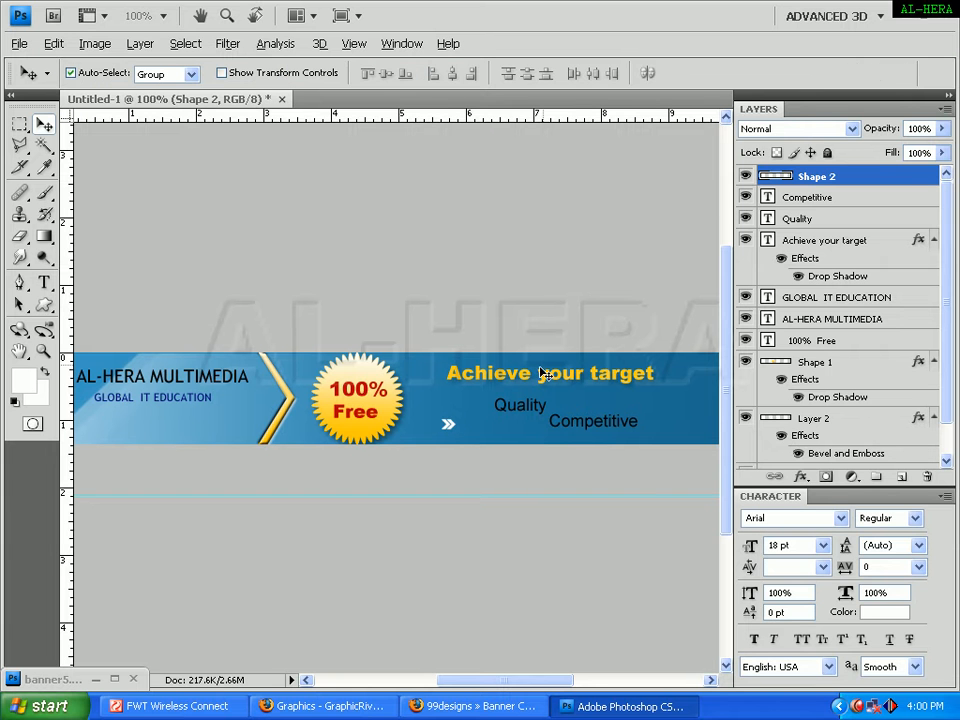
- Place the Quality text directly beside the double chevron, and copy the double chevron to the text's right side at the same height
click(496, 416)
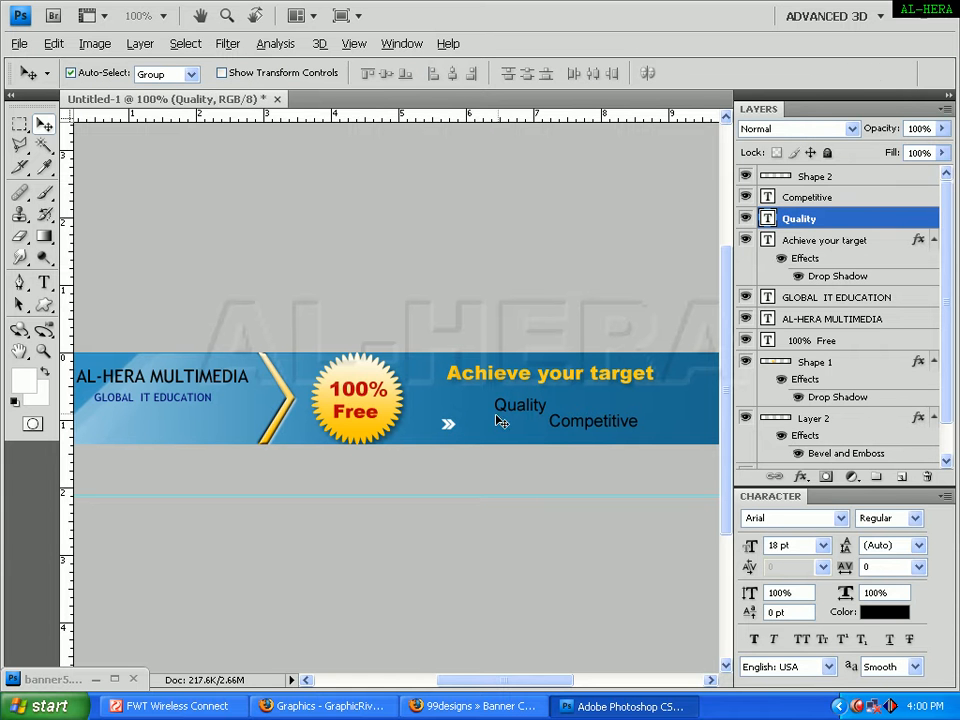
drag(517, 412, 478, 432)
key(Left)
key(Left)
key(Left)
key(Left)
key(Up)
click(455, 430)
drag(455, 430, 537, 430)
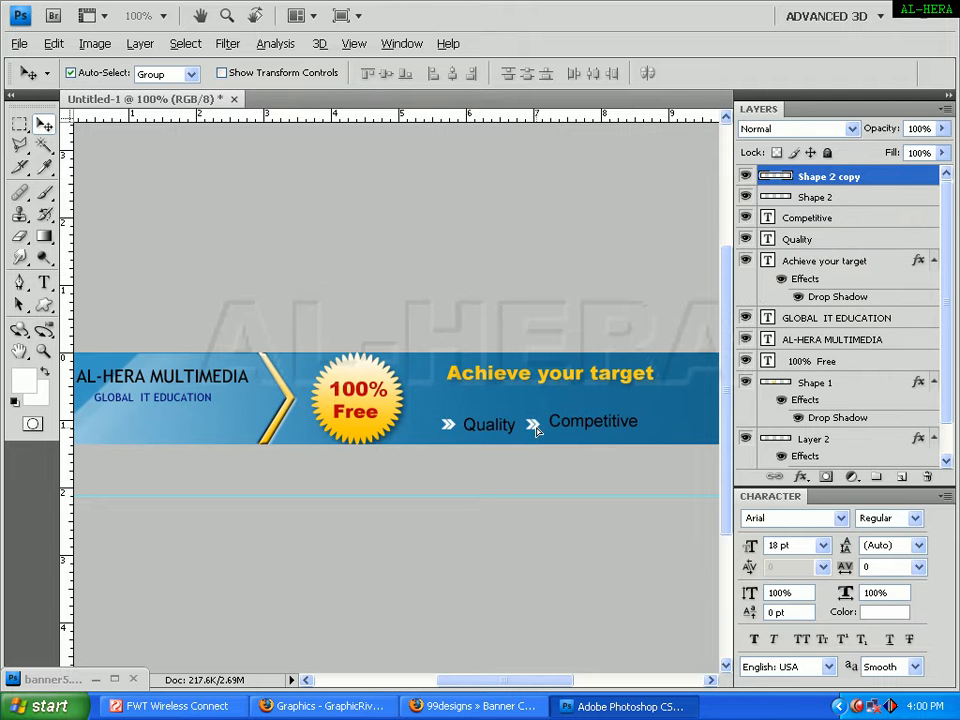
- Align the Competitive text beside the second double chevron, and lower the Achieve your target heading to just above the bullet row
click(568, 428)
key(Down)
key(Down)
key(Down)
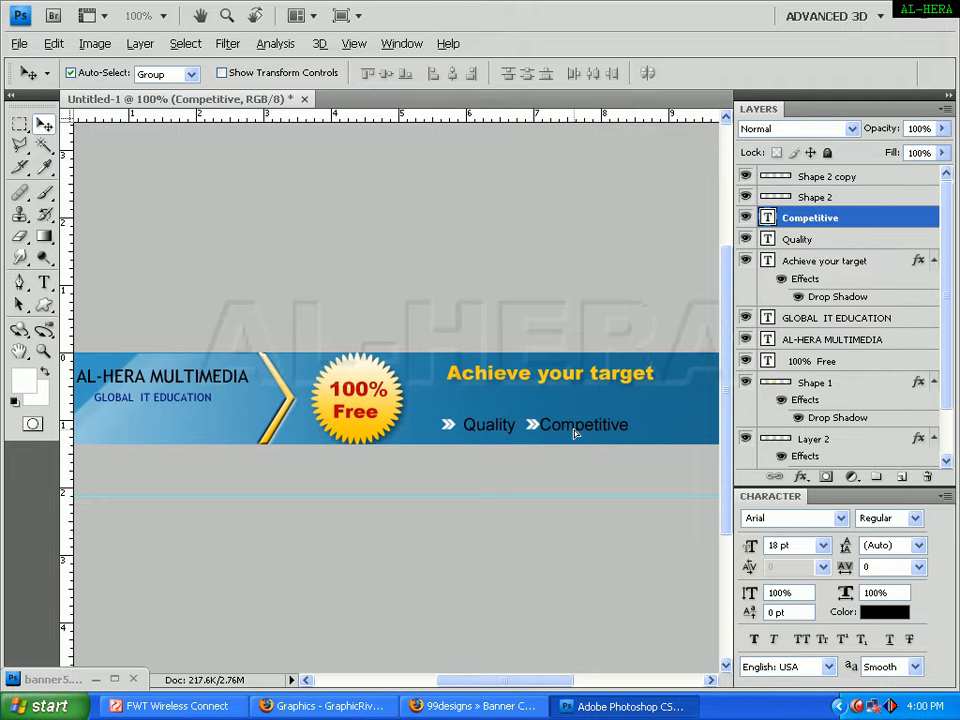
drag(561, 376, 555, 392)
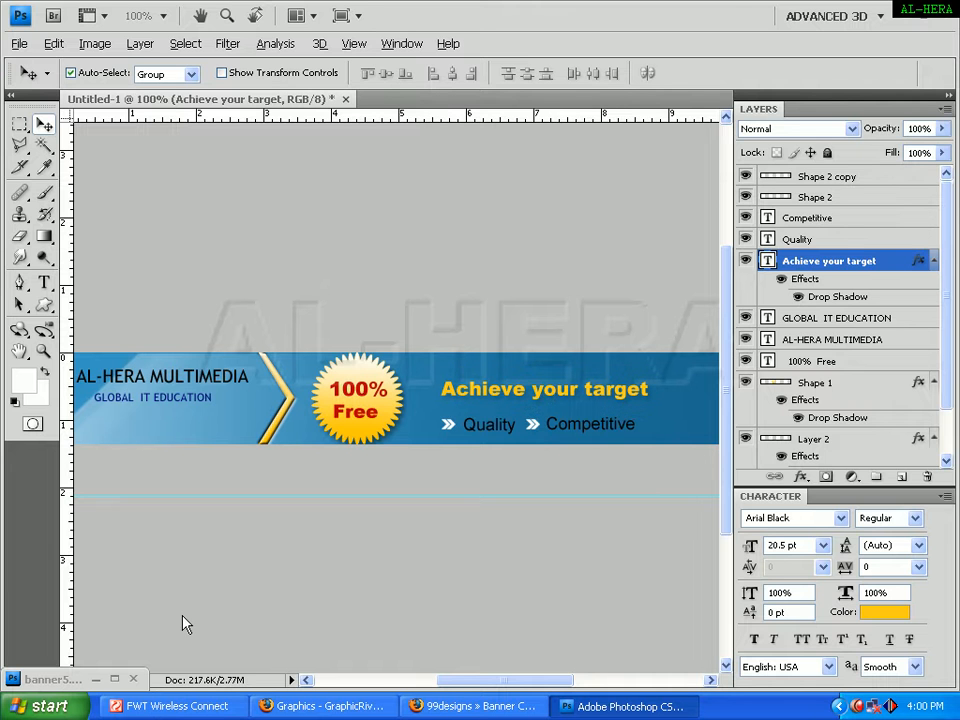
- Restore the banner5.psd window and set the foreground colour to orange ffa311, sampled from its Click Here button
click(115, 679)
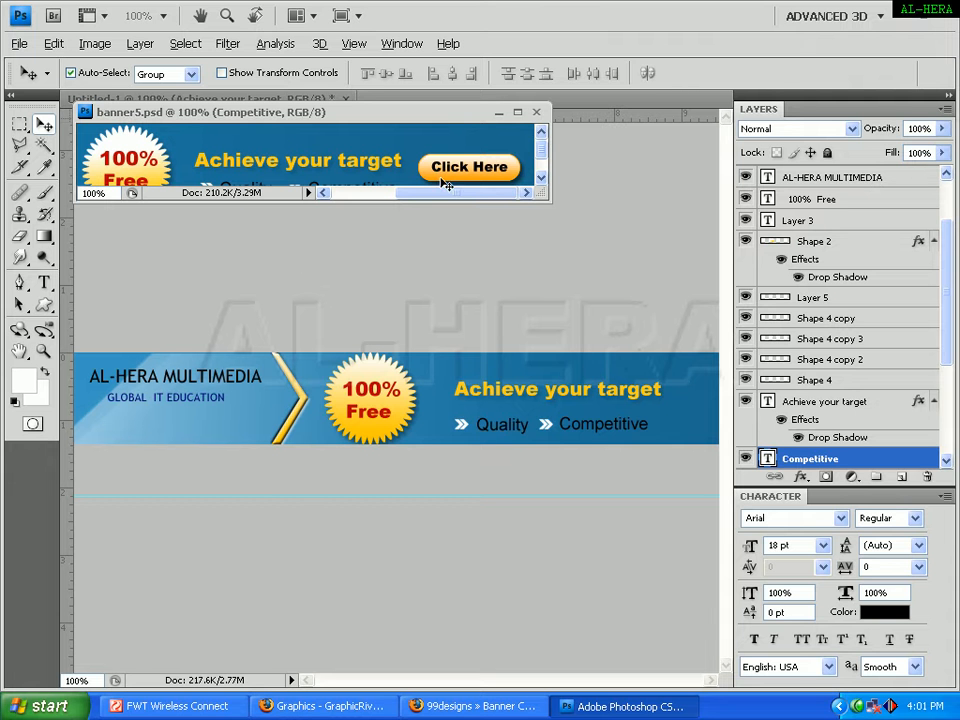
click(22, 378)
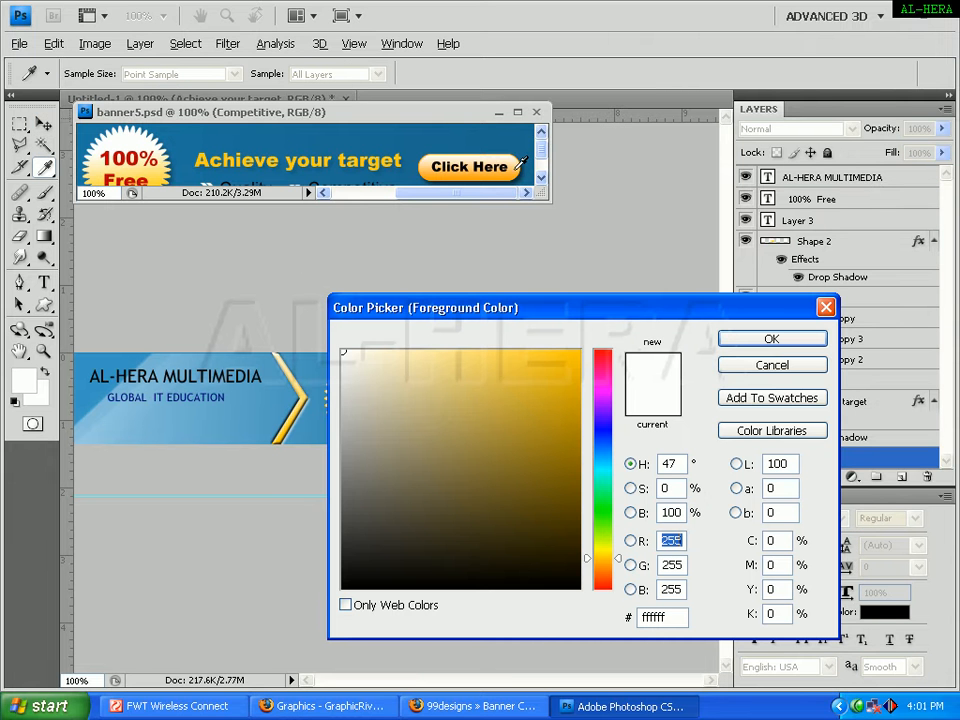
click(505, 175)
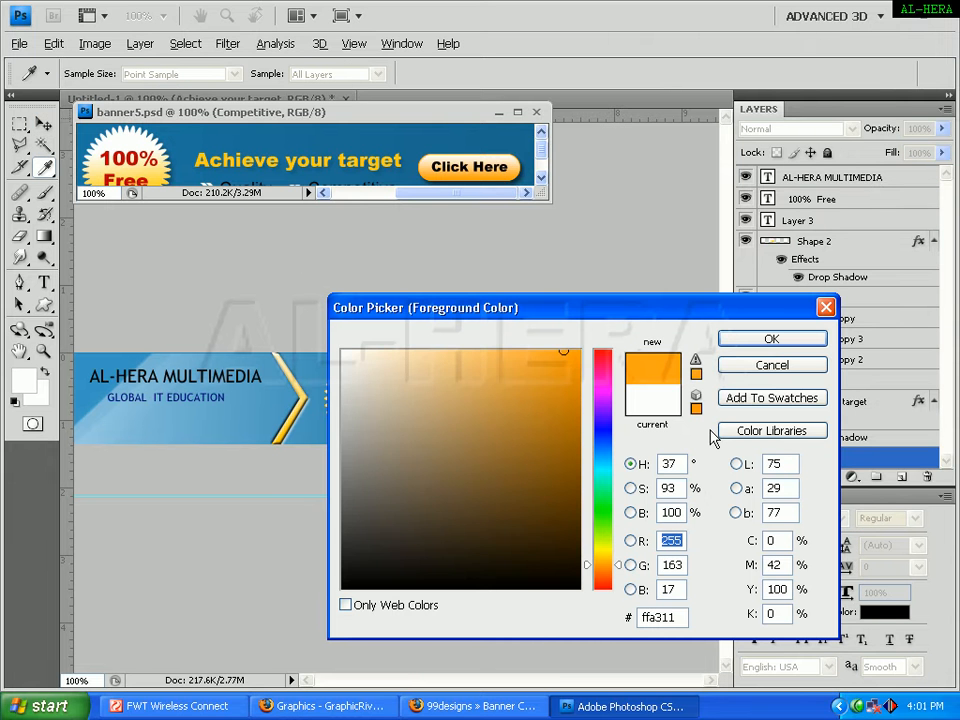
click(757, 341)
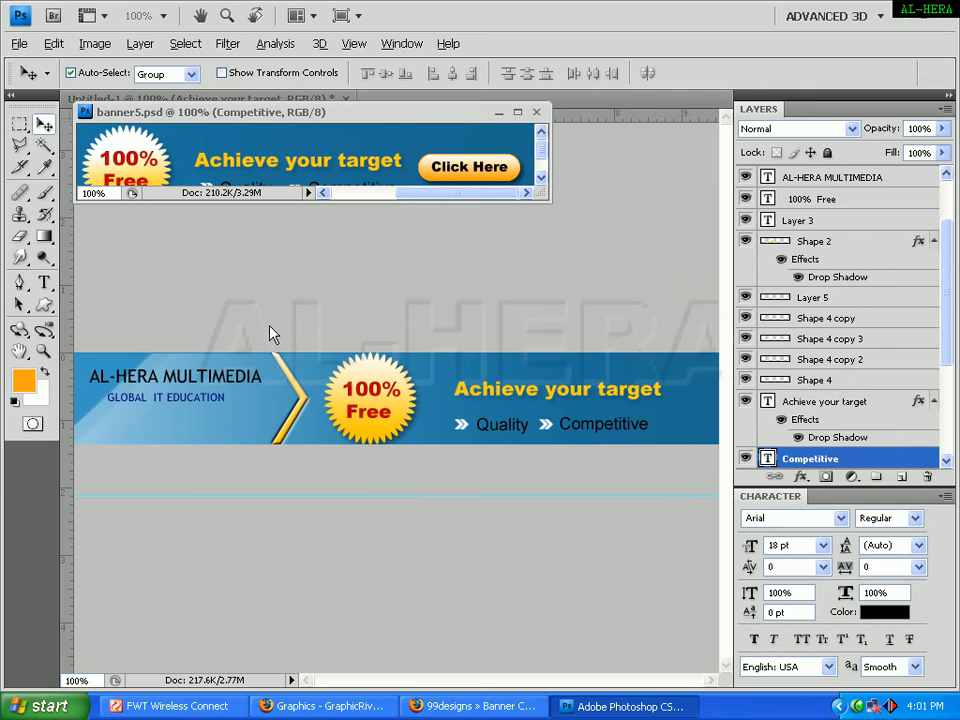
click(26, 382)
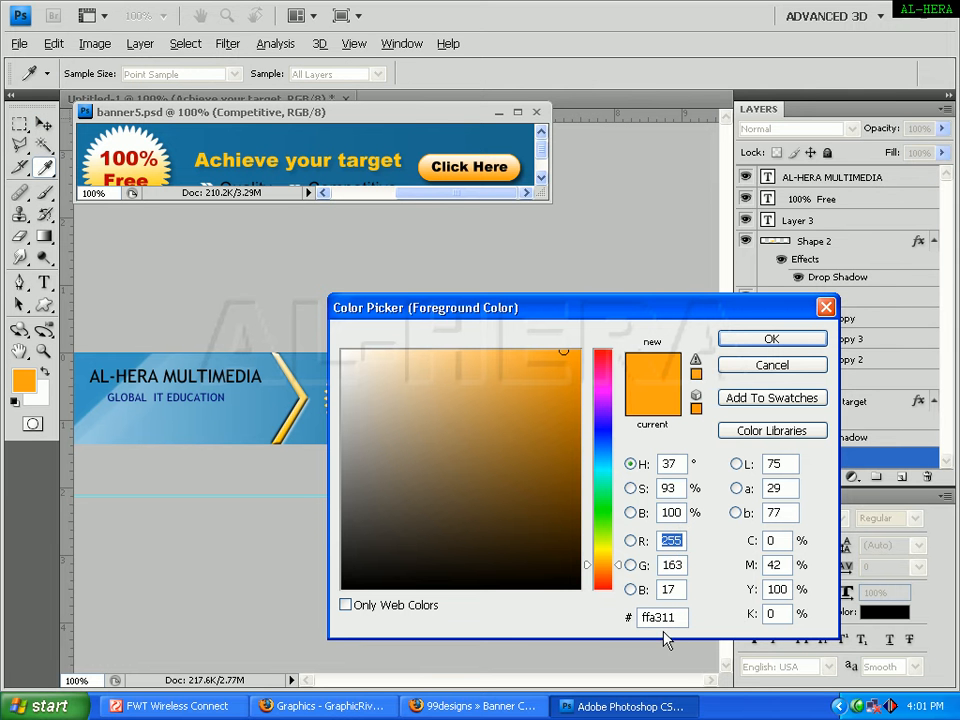
click(779, 341)
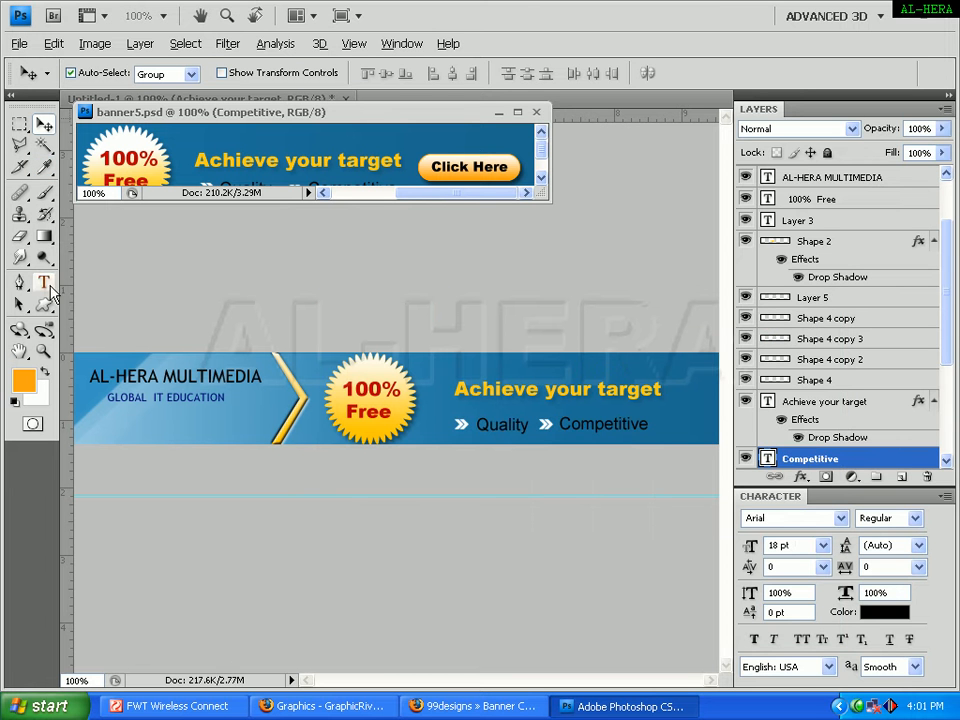
- Draw an orange rounded rectangle with a 10 px radius over the heading's right part in the new banner, and rasterize it
drag(47, 310, 90, 319)
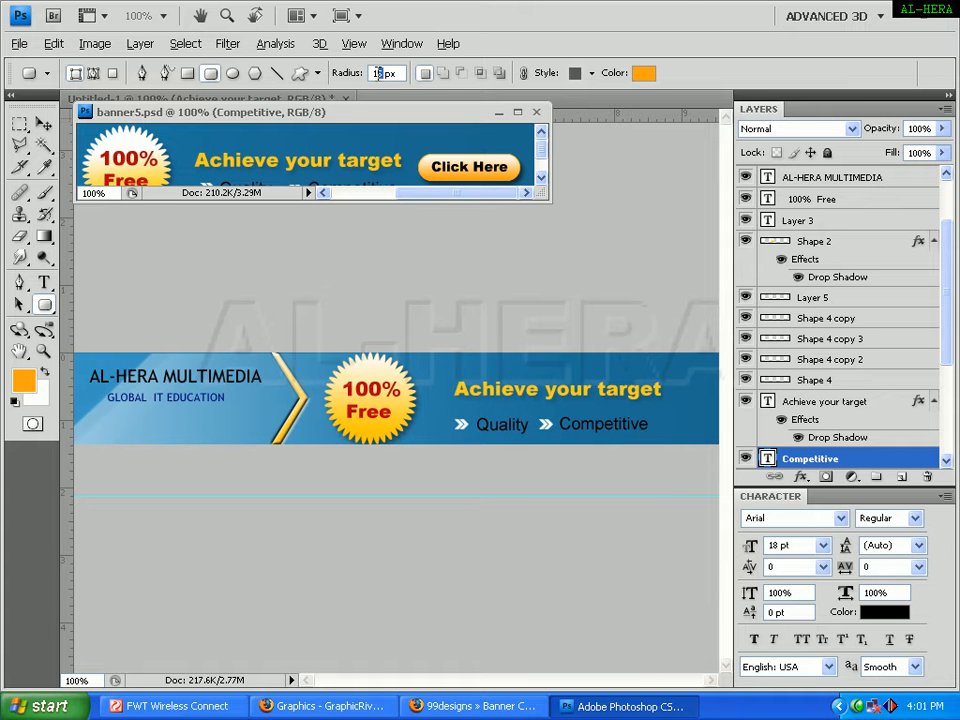
text(10)
click(645, 390)
drag(572, 370, 686, 400)
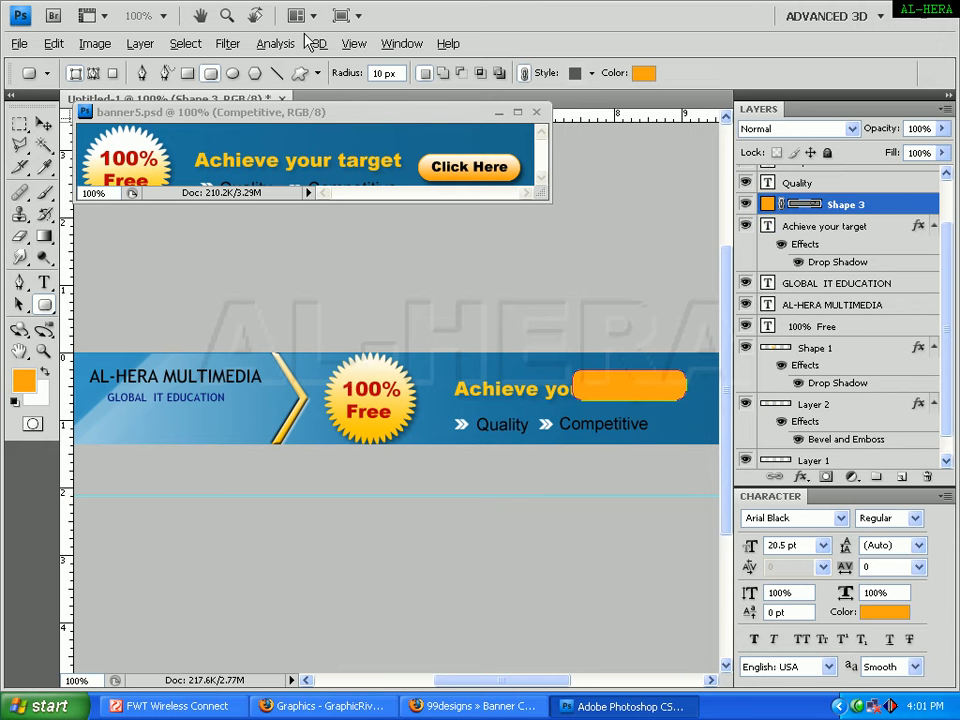
click(140, 43)
mouse_move(176, 340)
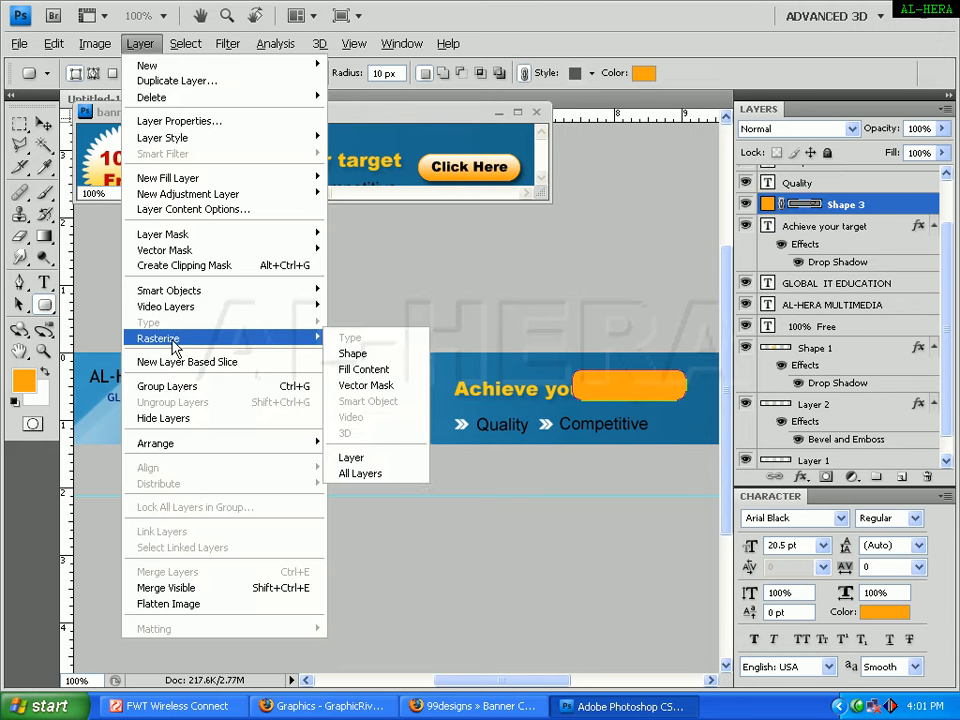
click(345, 354)
key(v)
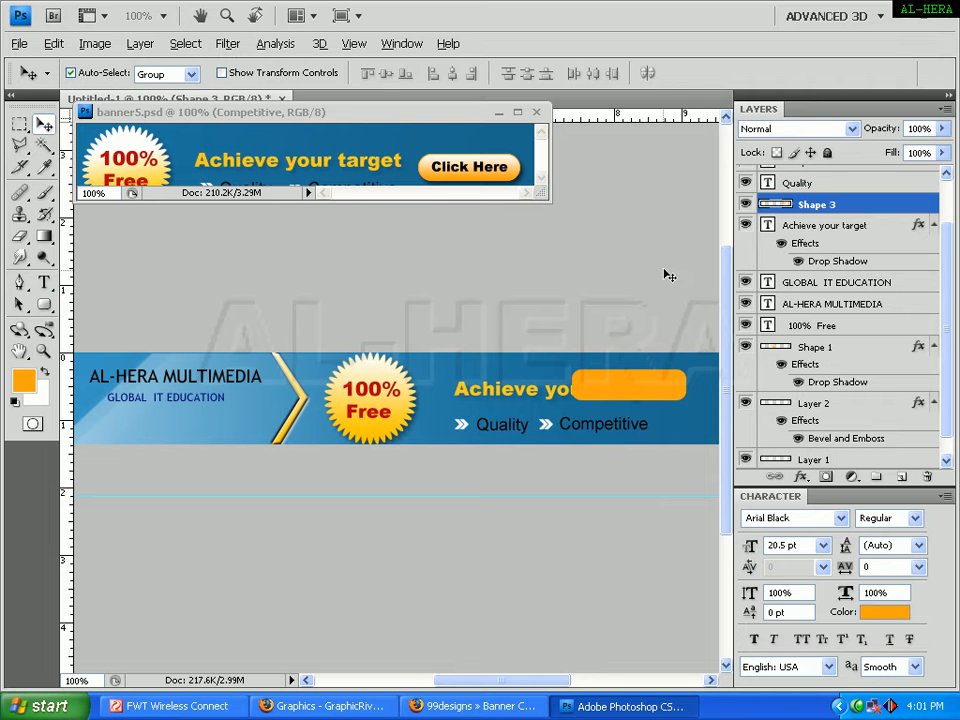
- Fill the rounded button shape with a linear gradient, white at its upper edge and orange at its lower edge, and remove the selection
click(42, 236)
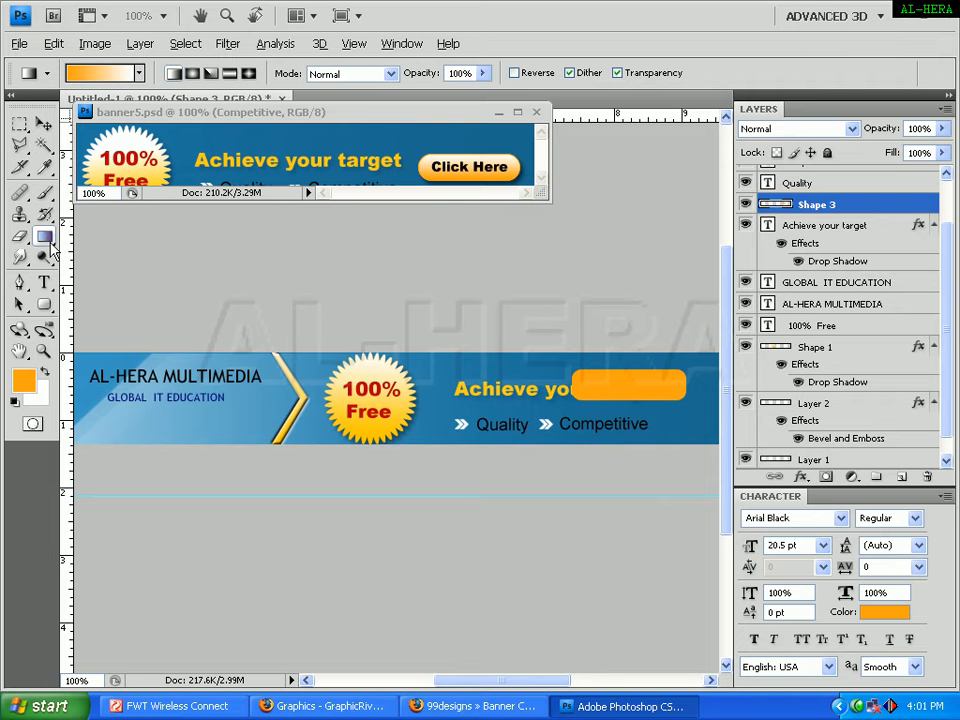
ctrl+click(772, 204)
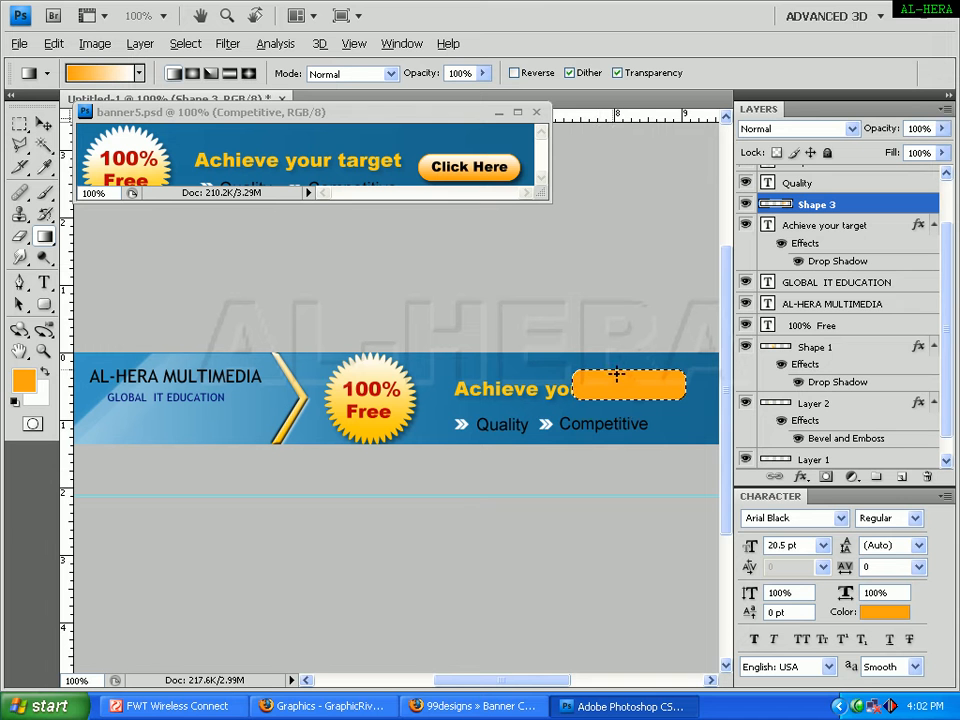
mouse_move(624, 392)
mouse_down()
mouse_move(618, 398)
mouse_move(630, 384)
mouse_up()
key(ctrl+z)
drag(631, 373, 631, 371)
key(ctrl+z)
drag(625, 365, 625, 364)
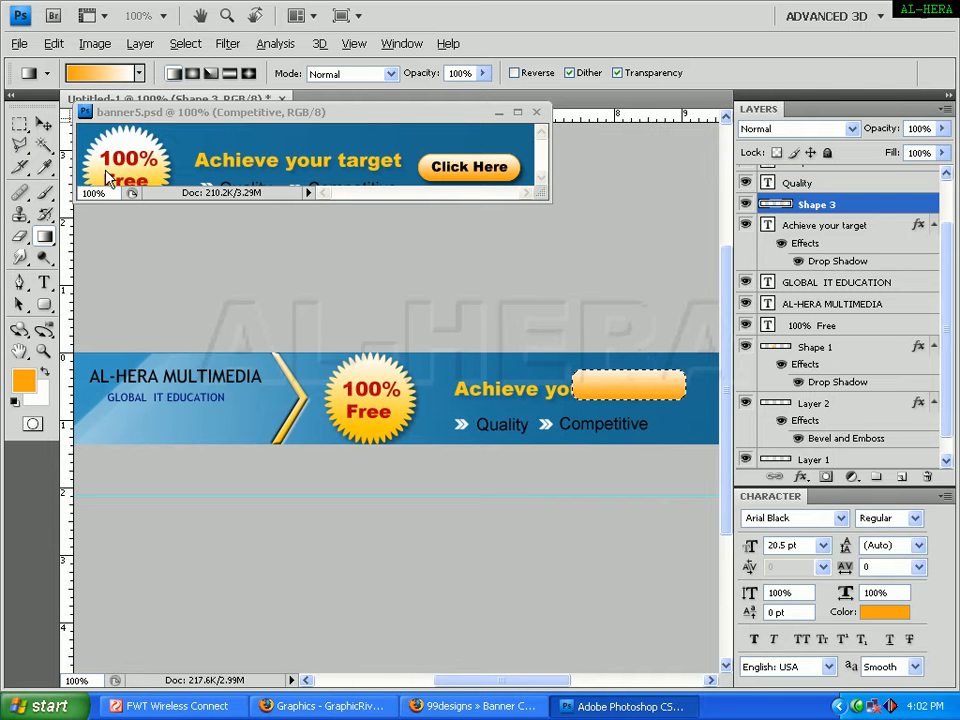
click(20, 125)
key(ctrl+d)
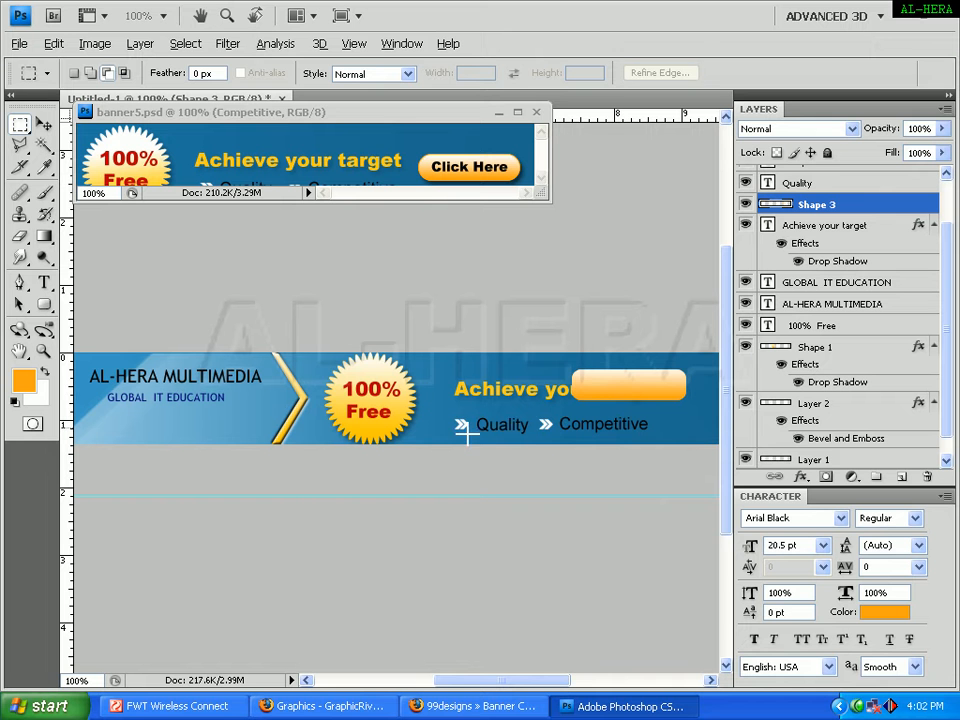
key(v)
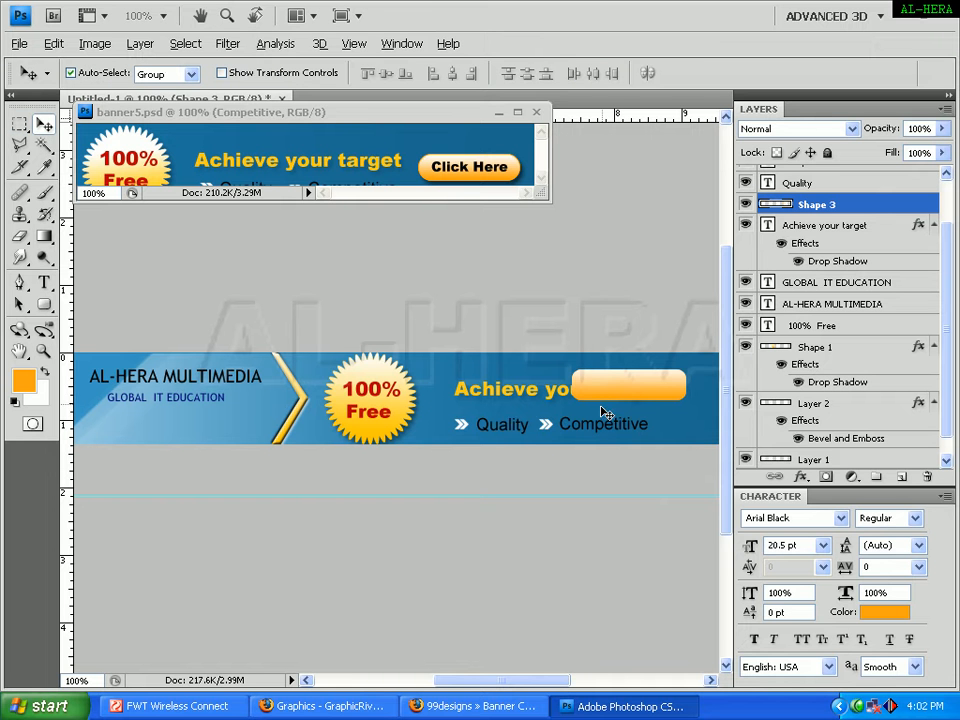
- Shift the gradient button shape slightly along the heading and give it a drop shadow with 59% opacity
drag(605, 400, 573, 400)
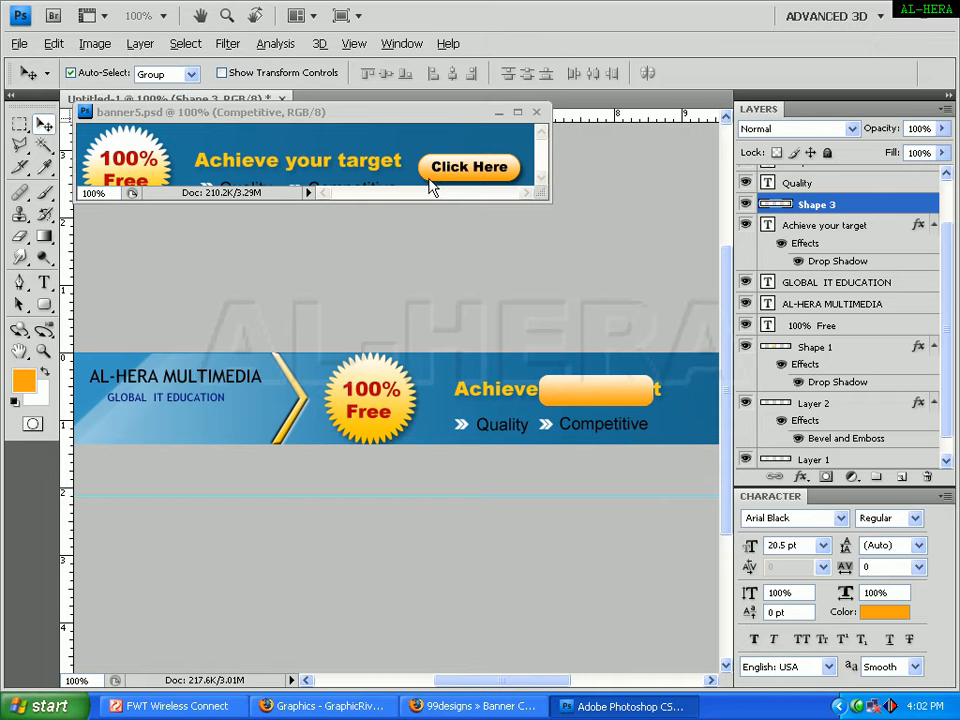
click(140, 44)
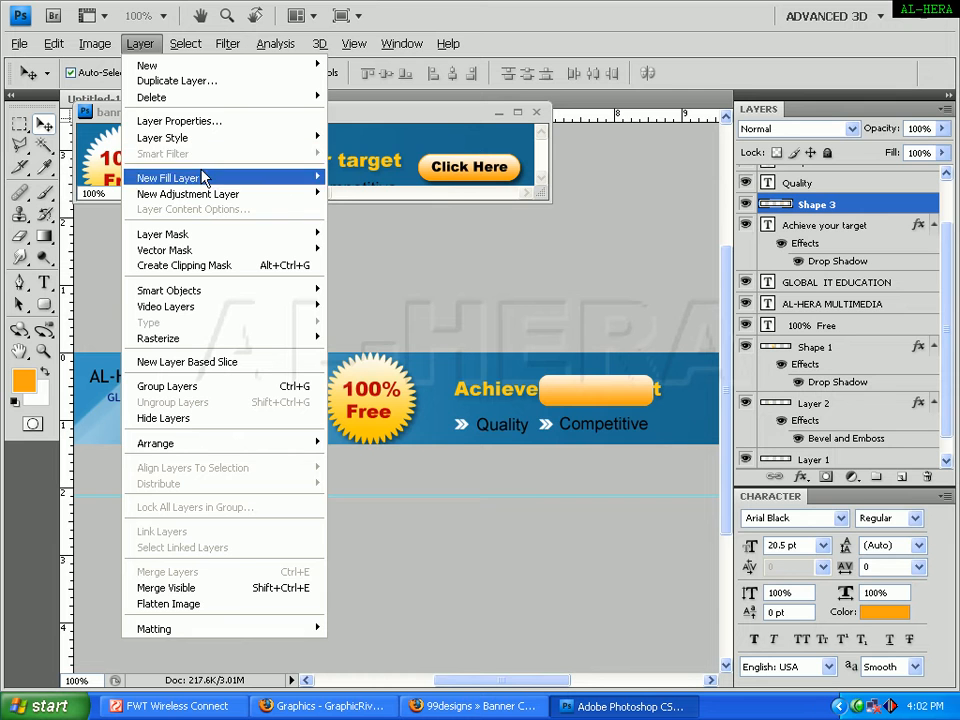
mouse_move(200, 138)
click(370, 157)
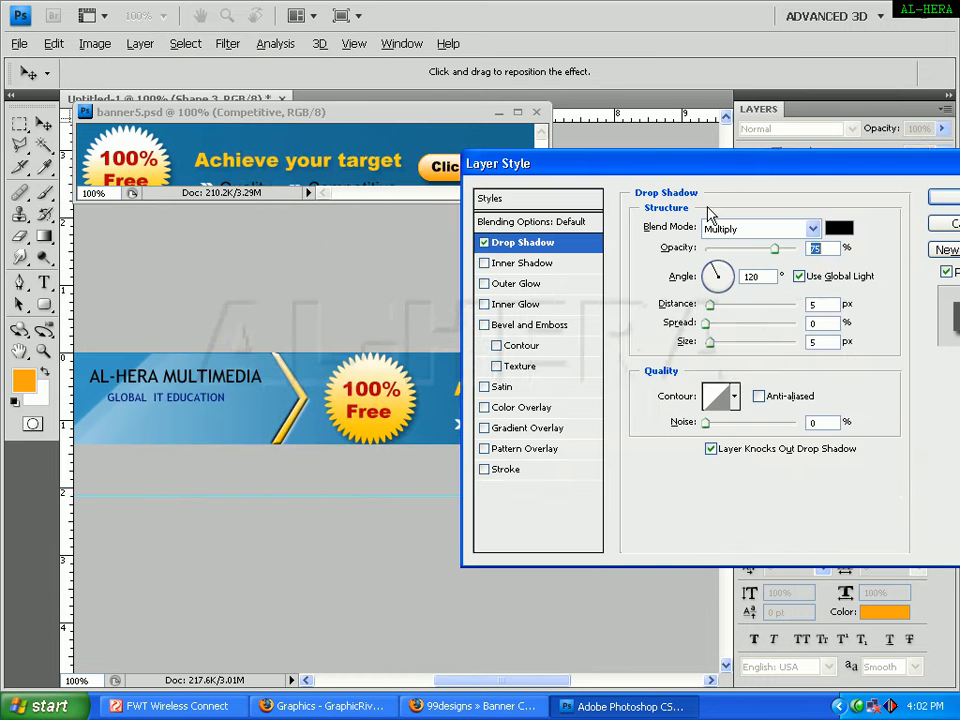
drag(935, 169, 358, 191)
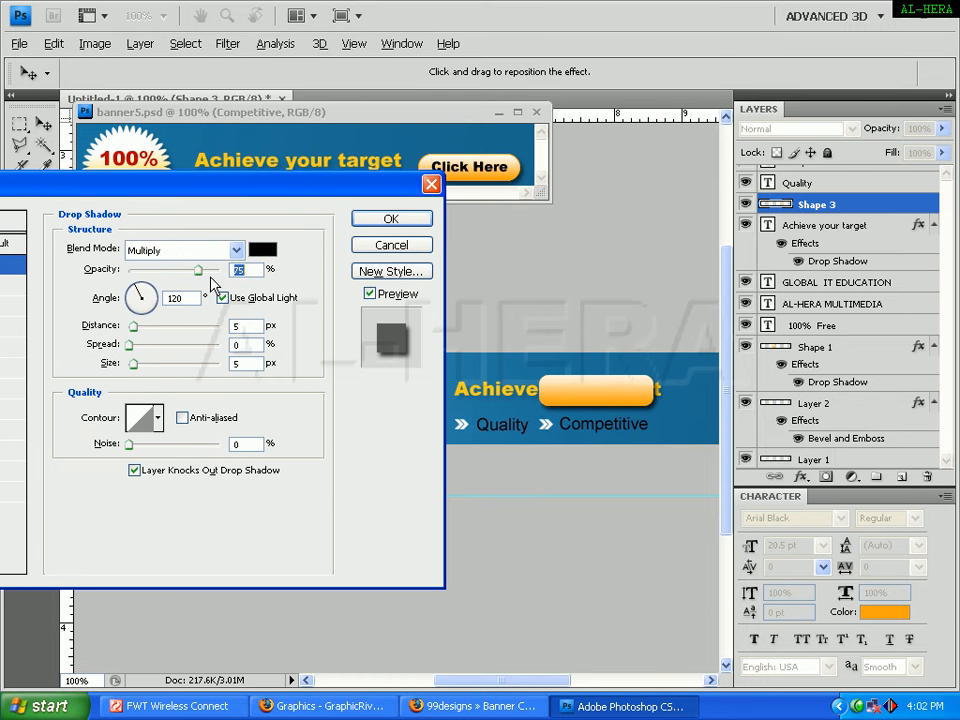
drag(197, 271, 183, 271)
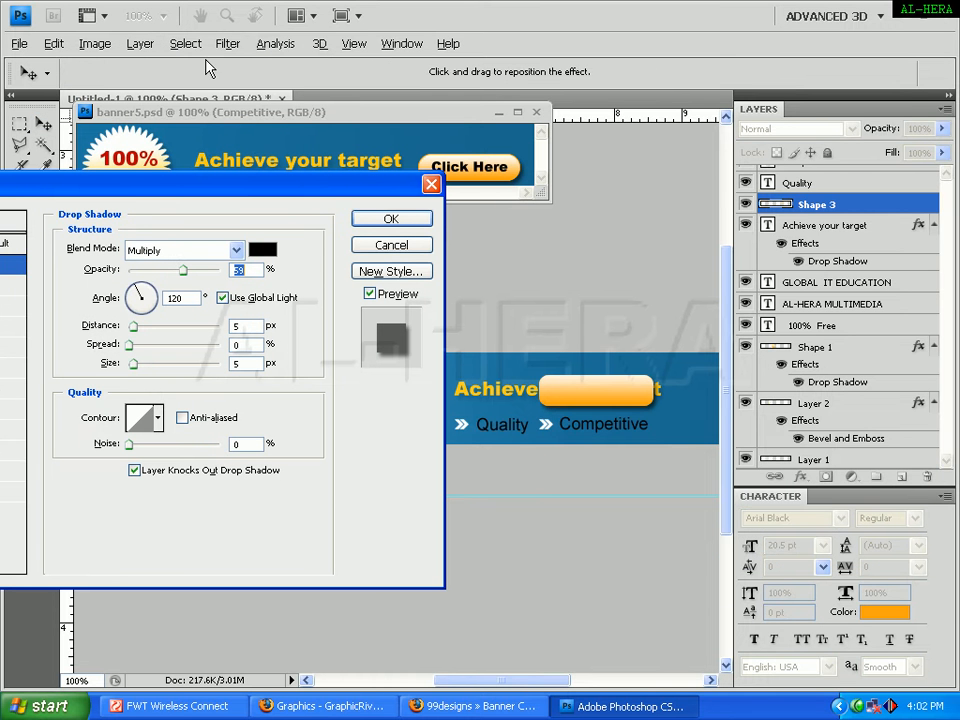
mouse_move(228, 195)
mouse_down()
mouse_move(307, 246)
mouse_move(361, 243)
mouse_up()
- Add a 1 px inside stroke to the button shape, in orange sampled from the Click Here button in banner5.psd, and apply the layer style
click(66, 542)
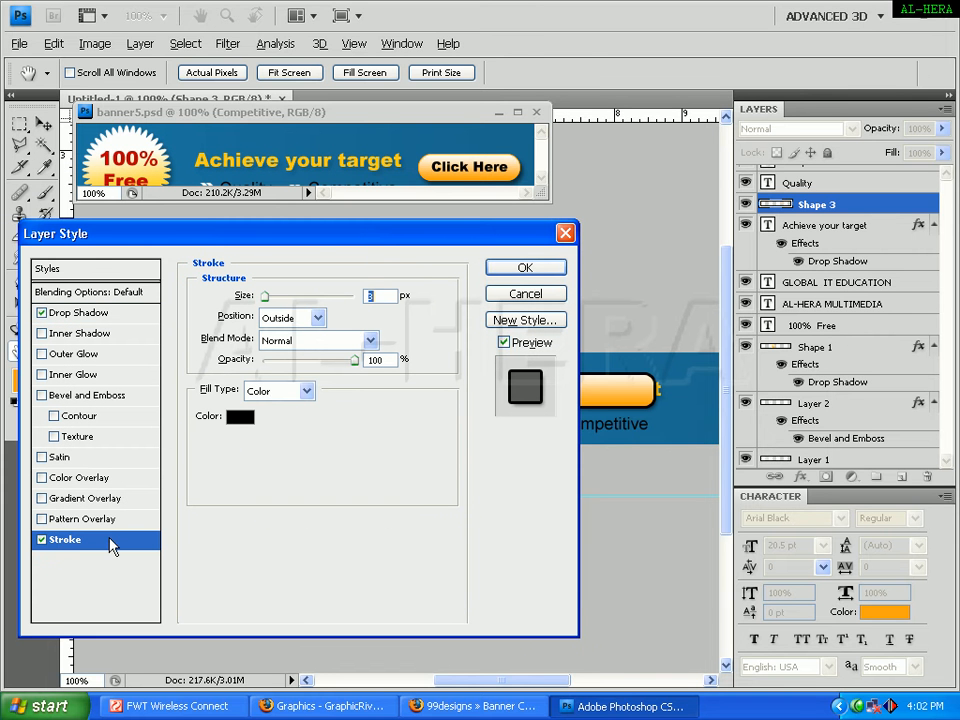
drag(321, 240, 290, 242)
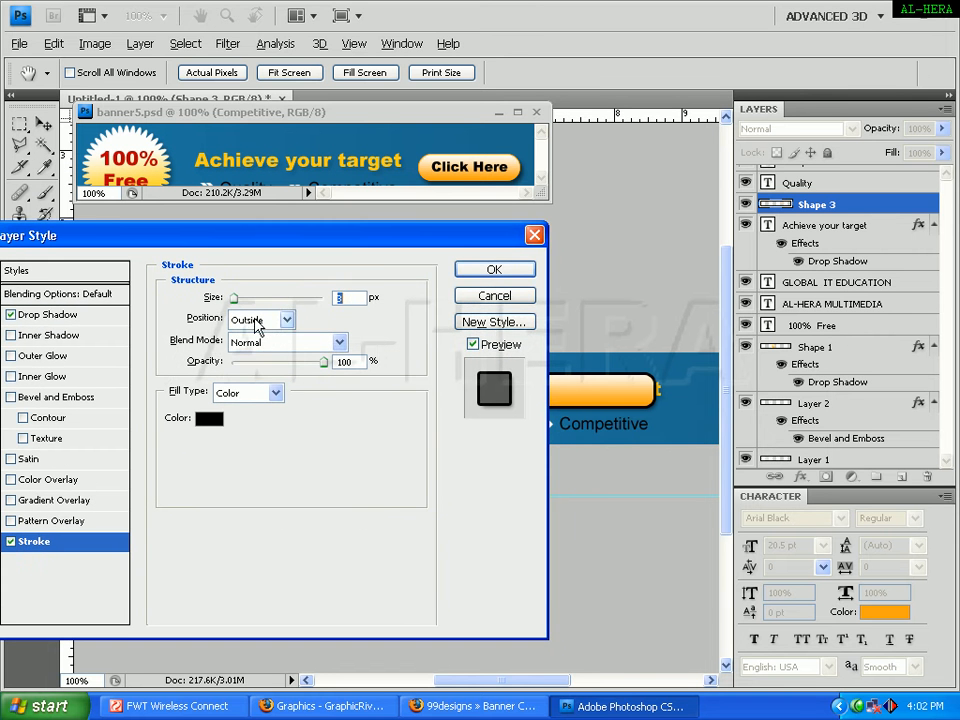
click(262, 326)
click(252, 347)
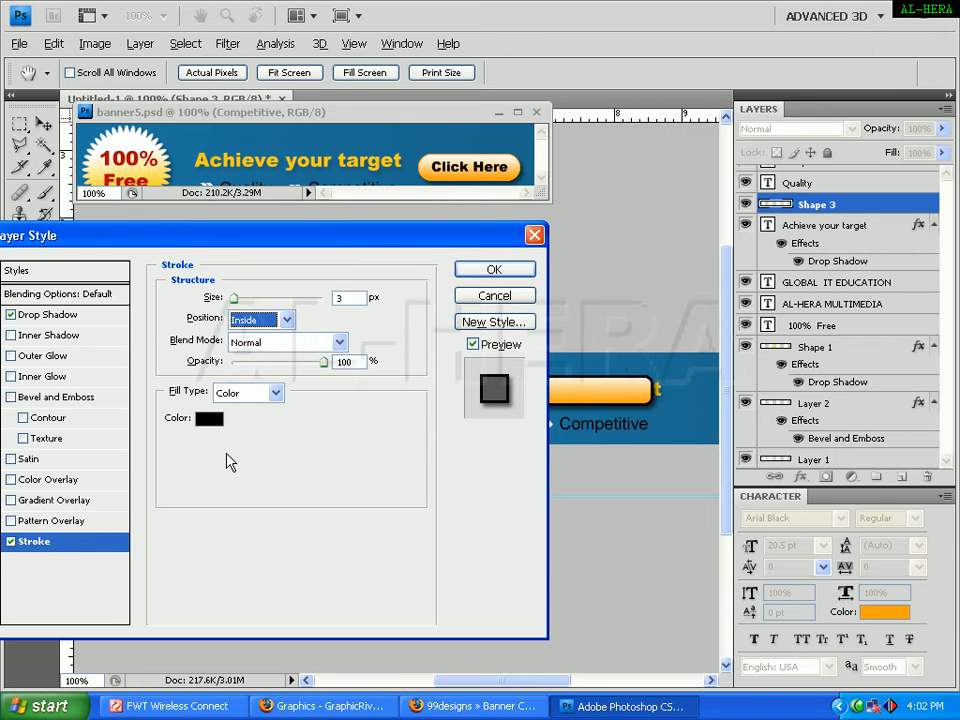
click(209, 418)
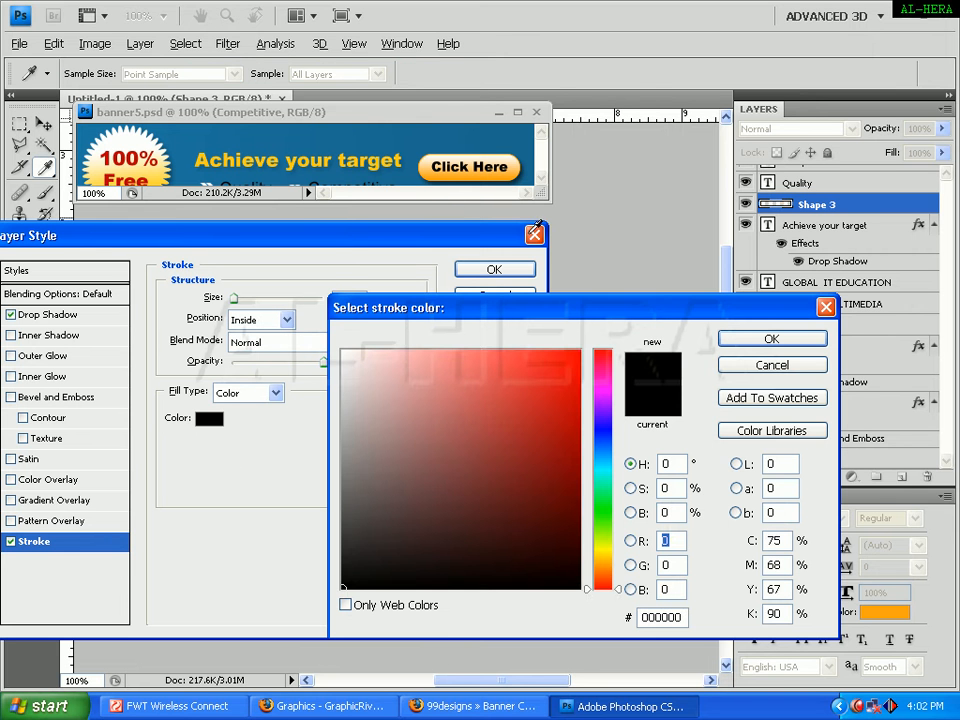
click(507, 175)
click(731, 339)
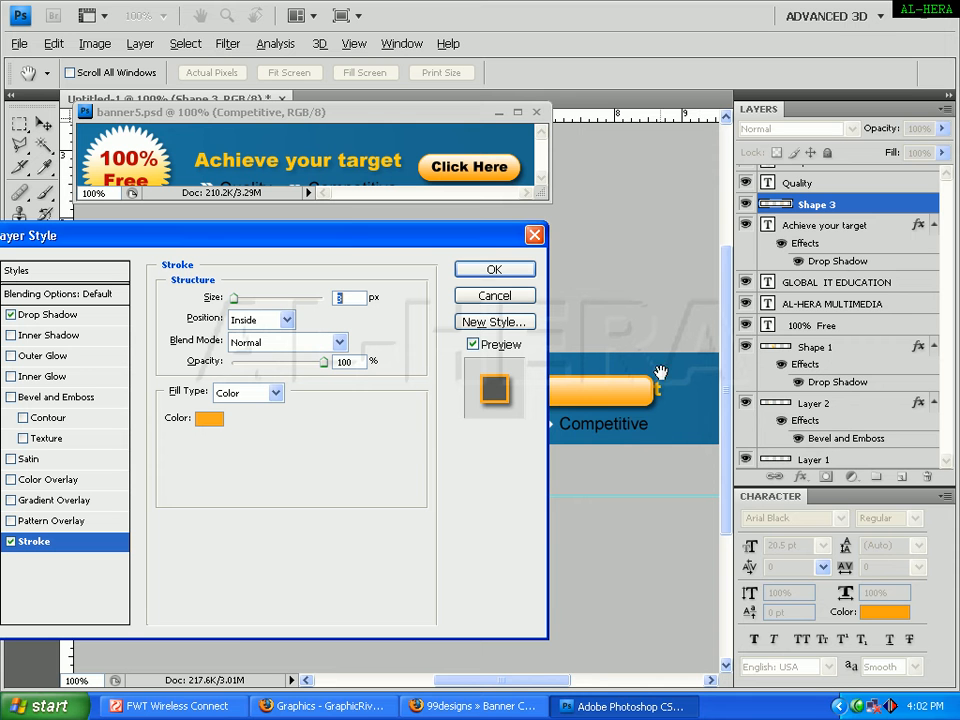
text(1)
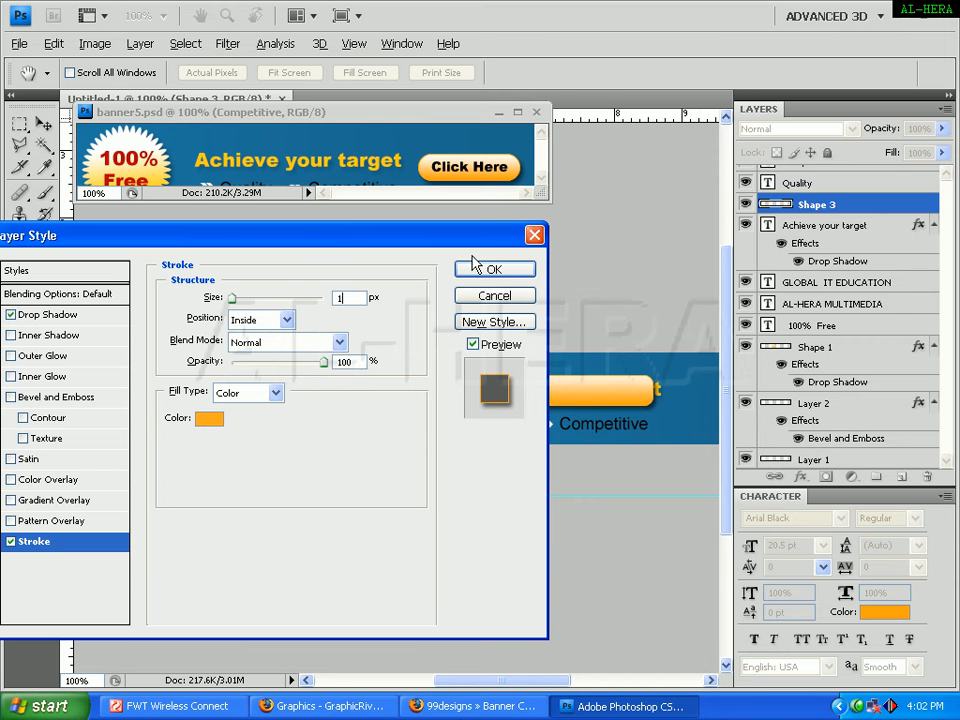
drag(490, 230, 432, 230)
click(439, 269)
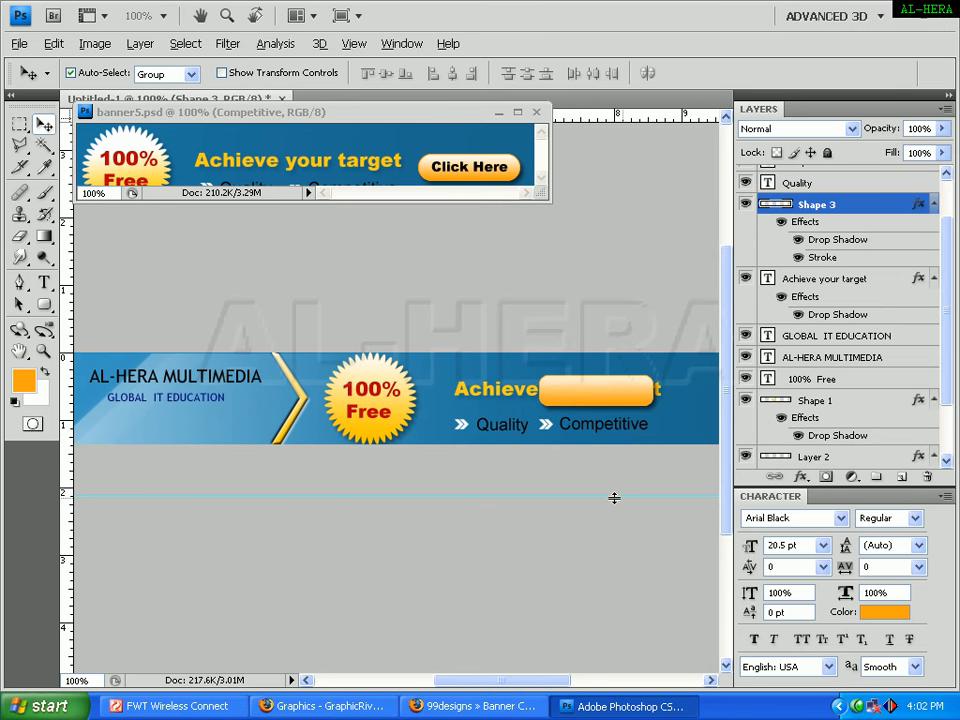
- Copy the Click Here text from banner5.psd onto the orange button in the new banner, and minimize the banner5.psd window
mouse_move(621, 398)
mouse_down()
mouse_move(669, 392)
mouse_move(609, 392)
mouse_up()
click(487, 170)
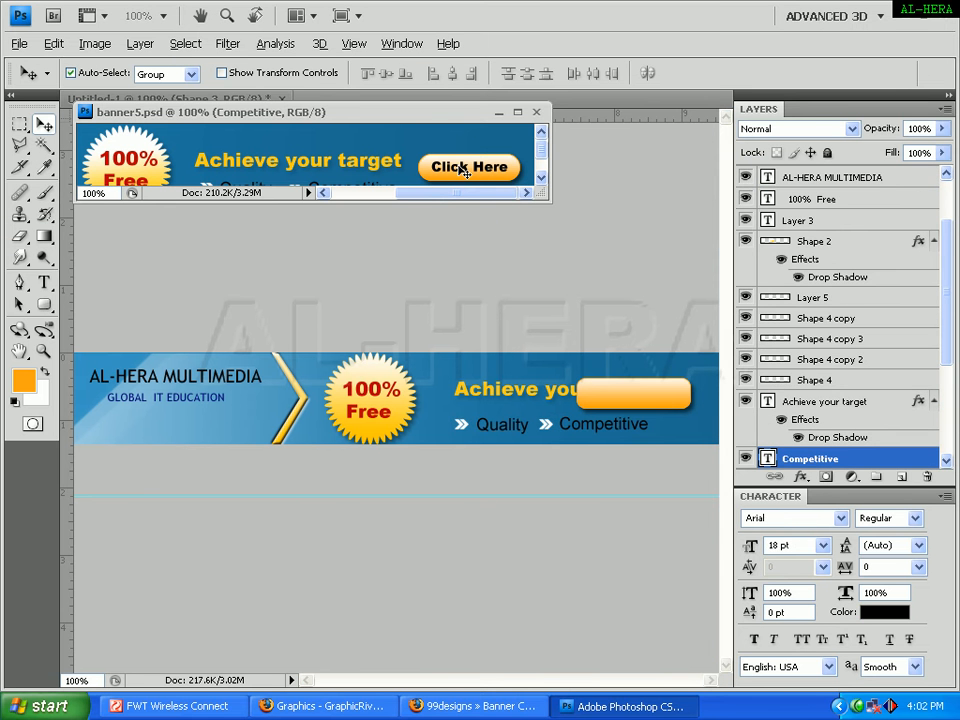
click(465, 174)
drag(465, 174, 620, 418)
click(624, 151)
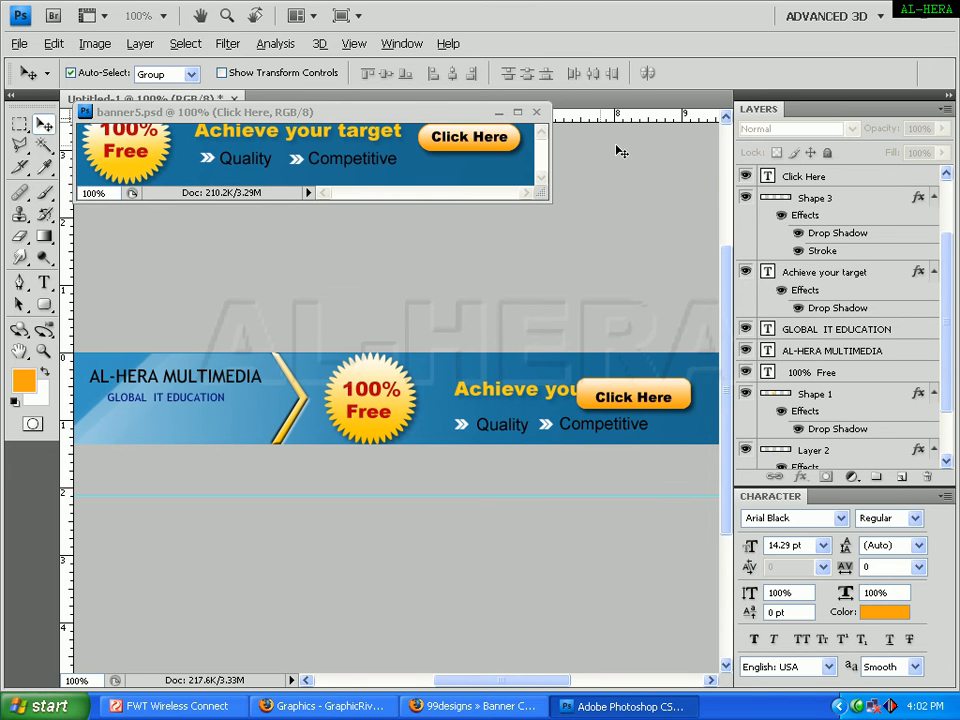
click(501, 113)
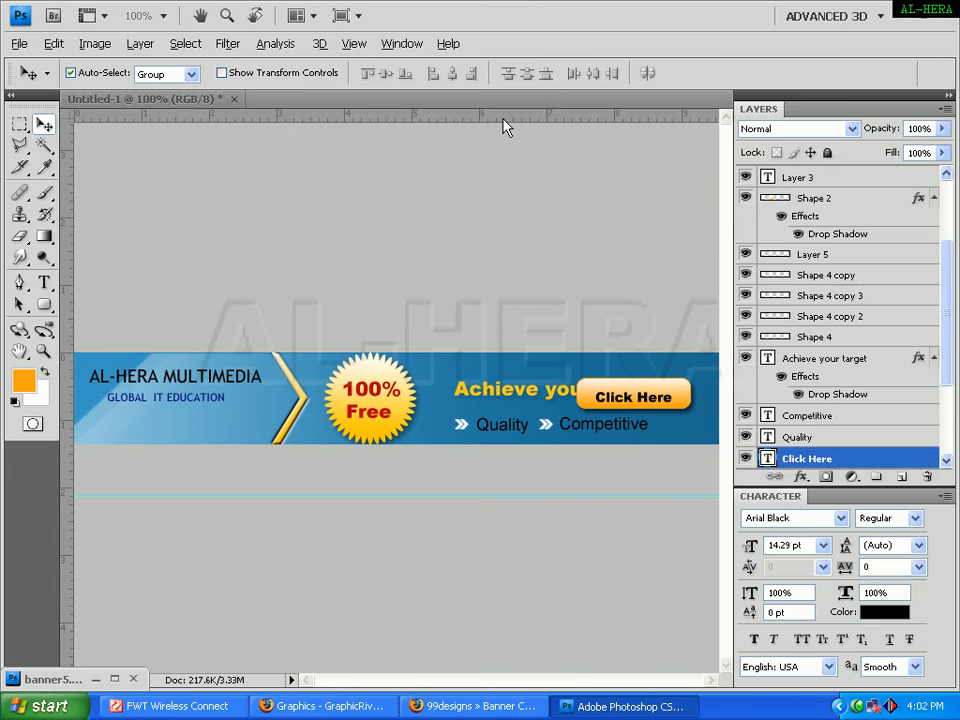
- Hide the panels, move the button to the banner's right end, make it slightly narrower, and place the Click Here text on it
key(Tab)
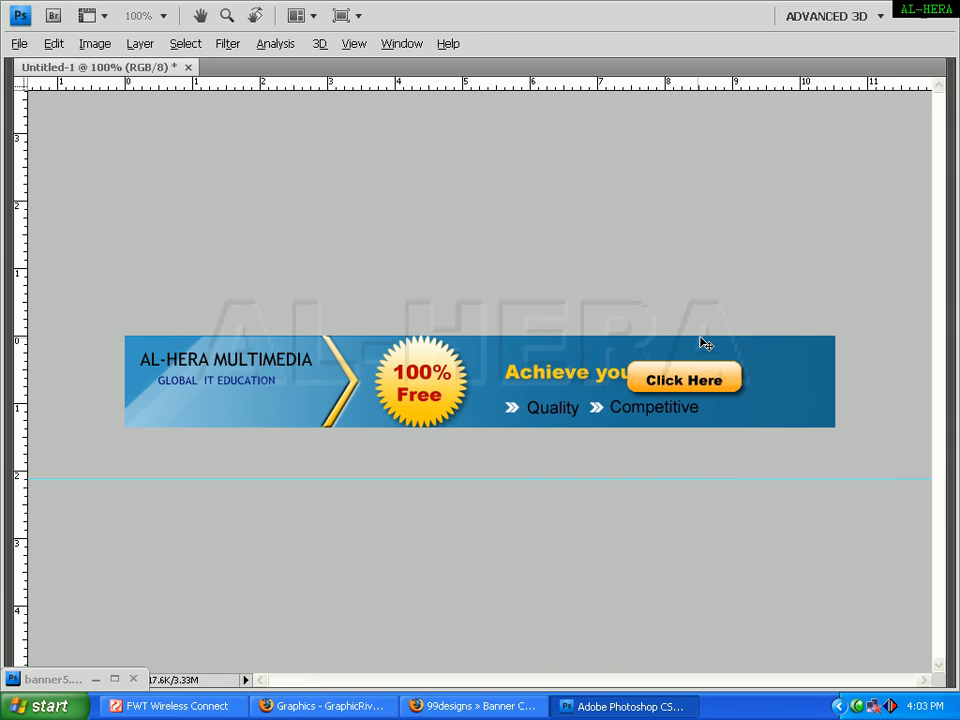
drag(729, 377, 818, 372)
key(ctrl+t)
key(Return)
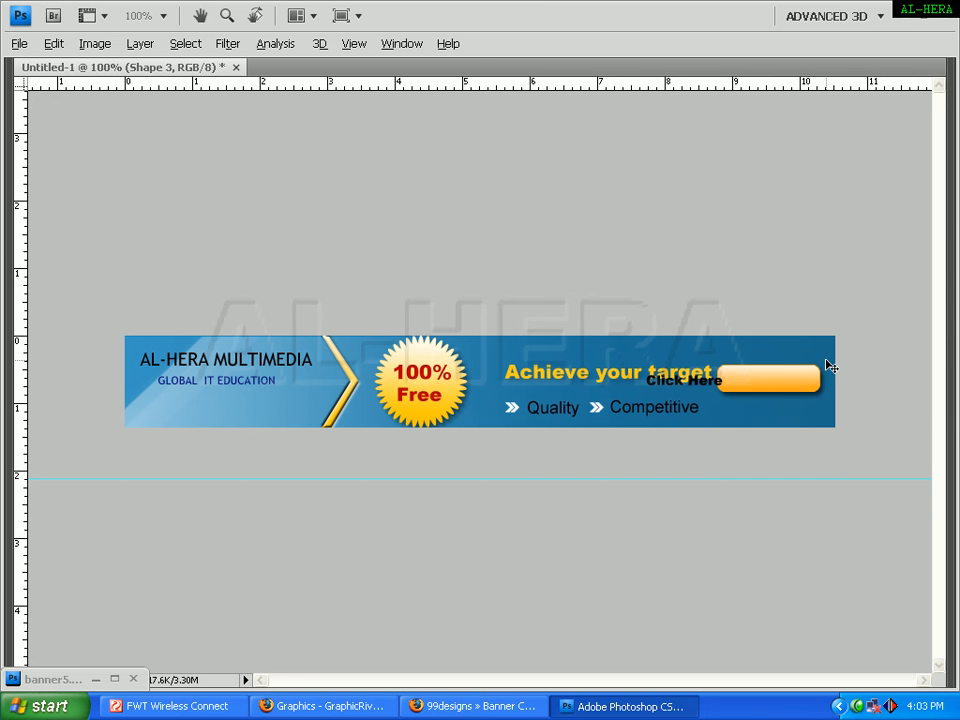
drag(762, 386, 767, 391)
drag(698, 388, 788, 391)
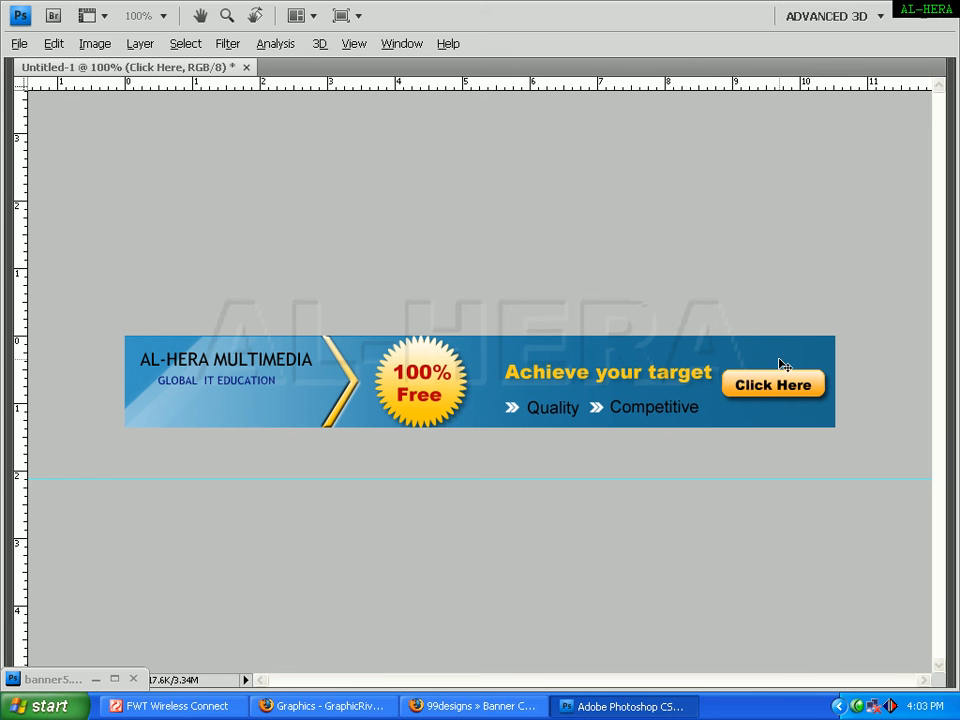
- Move the Achieve your target heading, the first double chevron and the Quality text slightly up and to the left
click(632, 383)
drag(622, 374, 618, 367)
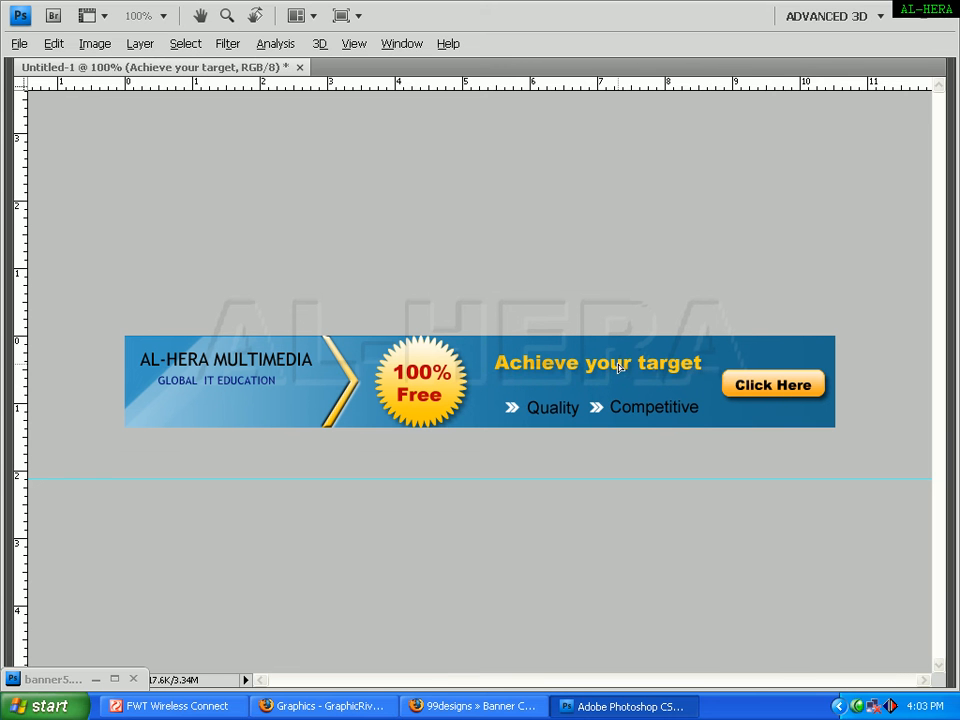
click(512, 408)
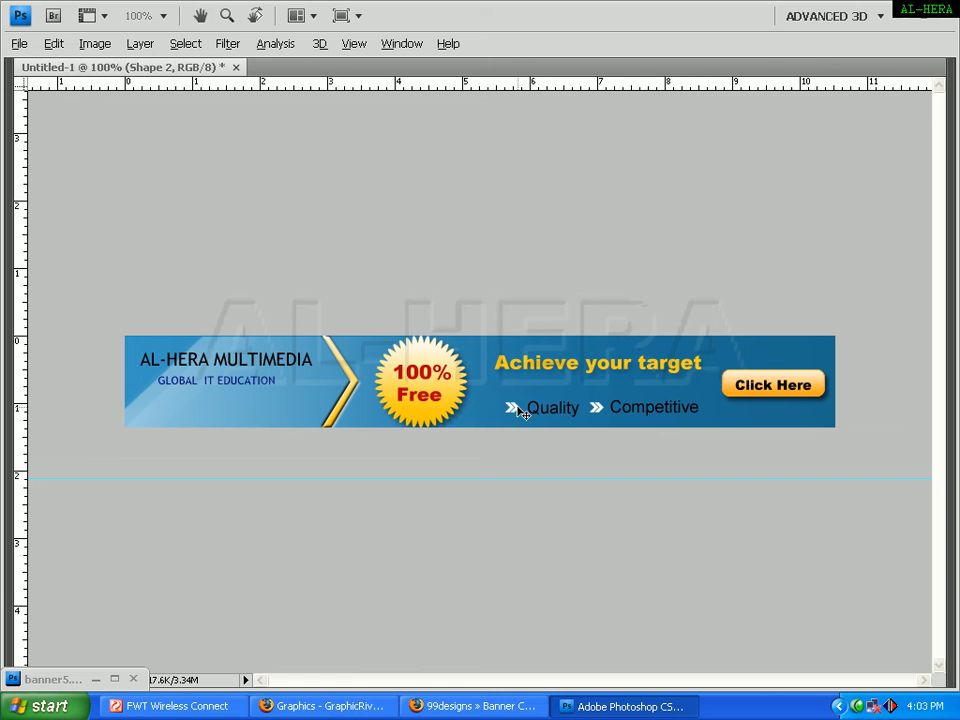
drag(506, 391, 509, 402)
drag(562, 415, 543, 402)
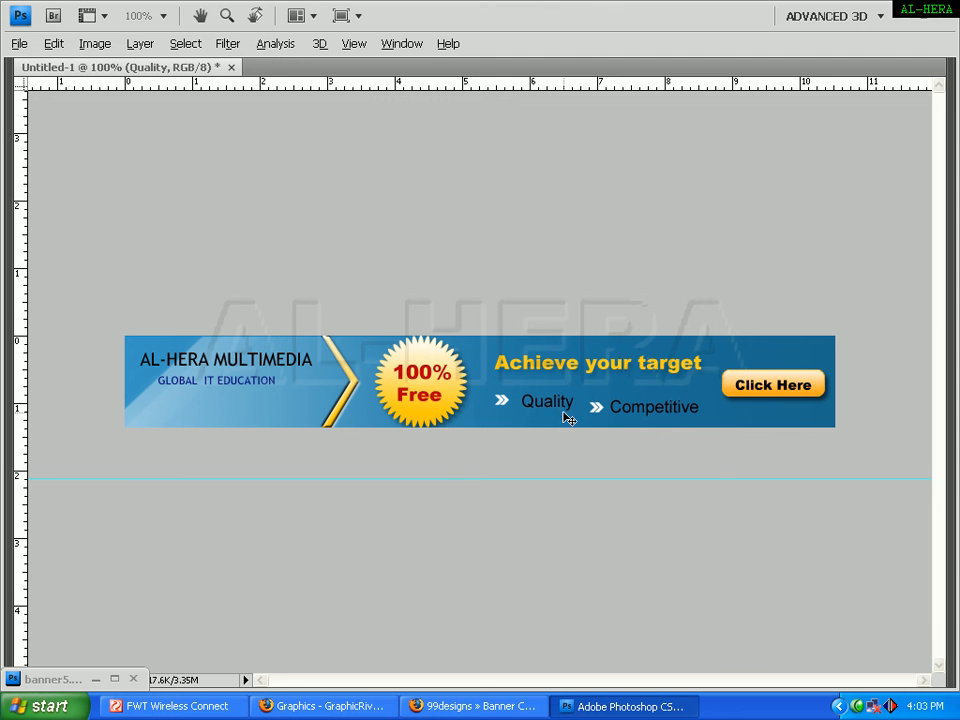
drag(651, 377, 644, 376)
- Move the second double chevron and the Competitive text up and left, in line with the Quality text
ctrl+click(596, 409)
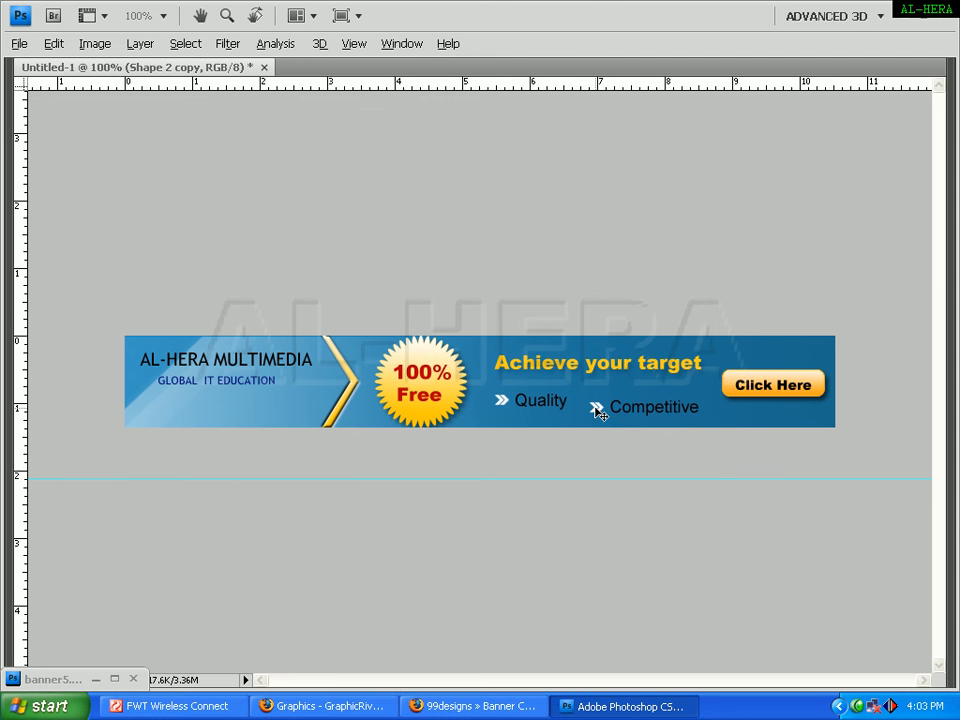
drag(594, 404, 576, 403)
key(Right)
key(Right)
key(Right)
key(Right)
key(Right)
key(Right)
key(Right)
key(Right)
ctrl+click(646, 412)
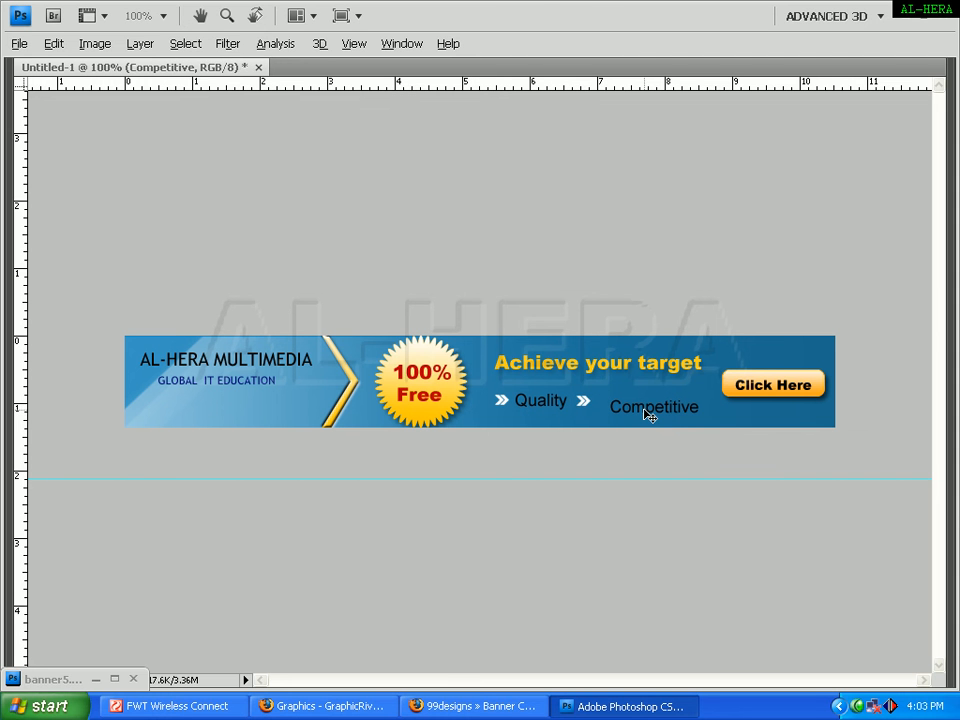
drag(651, 414, 636, 406)
- Show the hidden panels again around the banner document
key(ctrl+Tab)
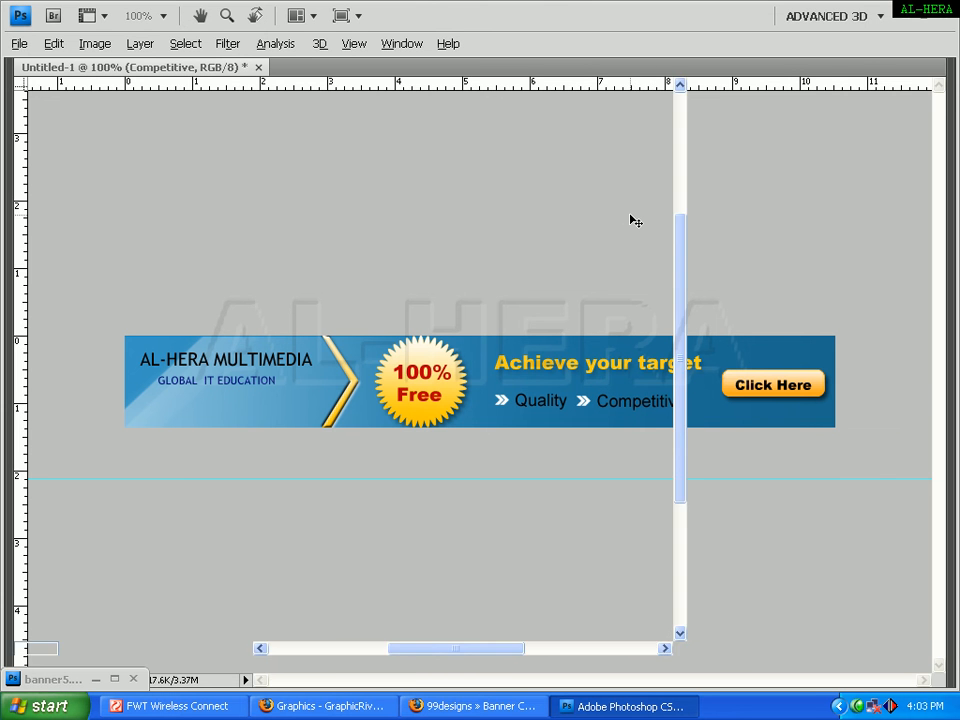
key(Tab)
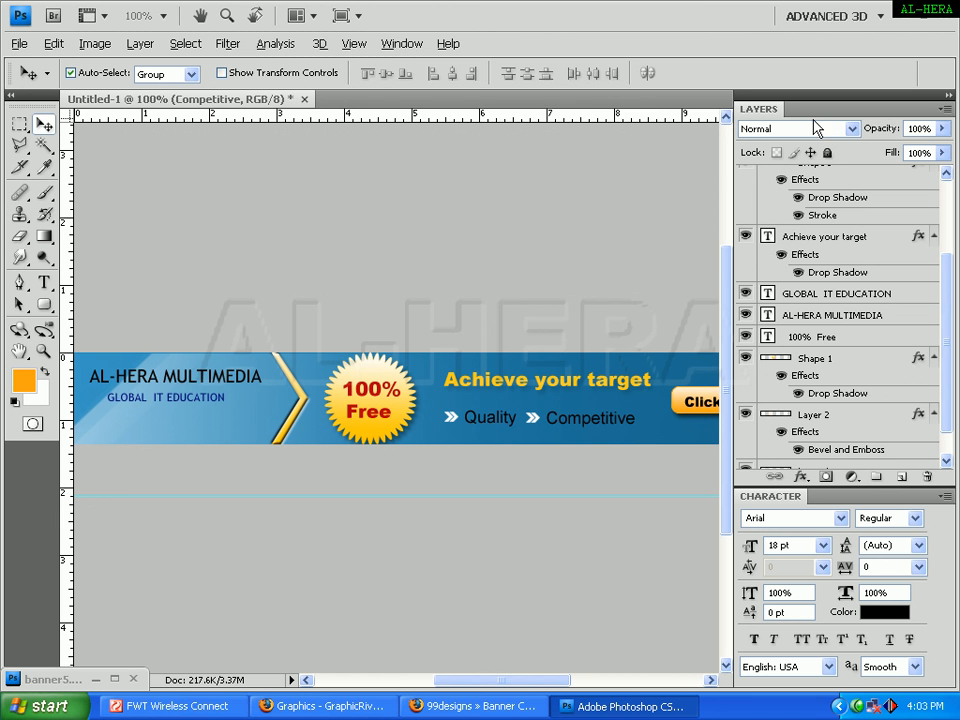
mouse_move(518, 684)
mouse_down()
mouse_move(619, 688)
mouse_move(504, 688)
mouse_move(650, 688)
mouse_move(526, 688)
mouse_up()
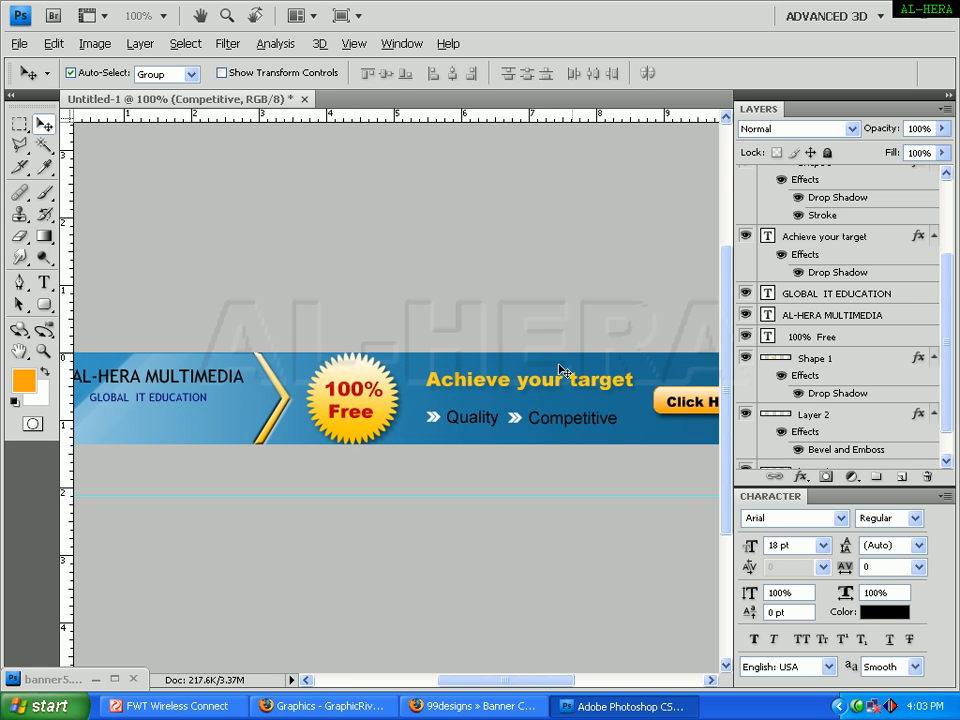